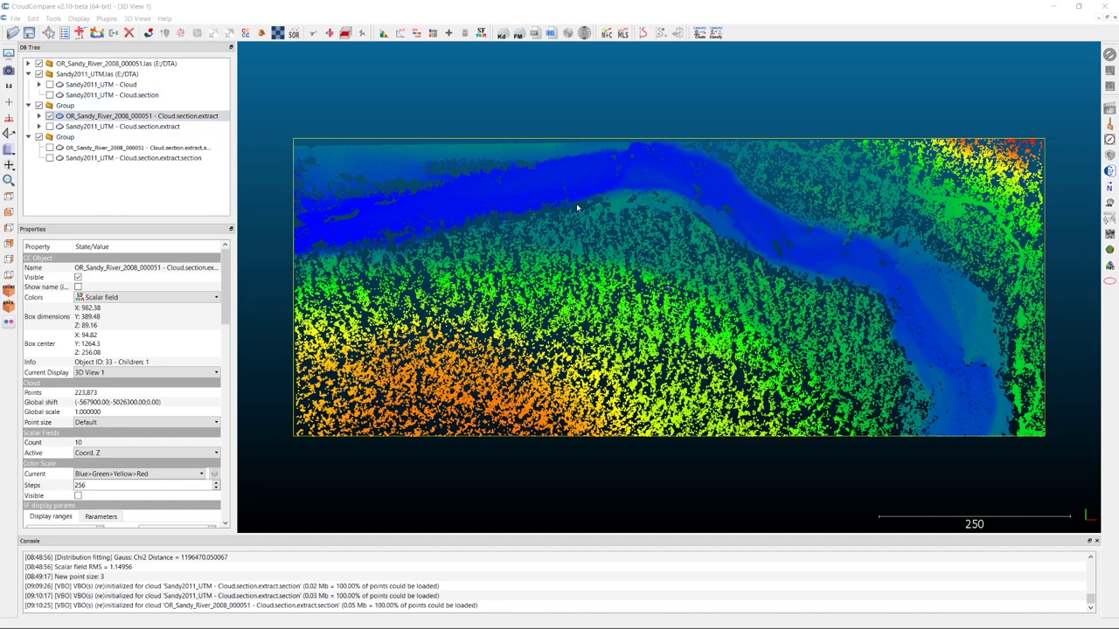
Step: Hide the full 2008 river cloud, show both cross-section strips, and switch to the front view
left_click(49, 116)
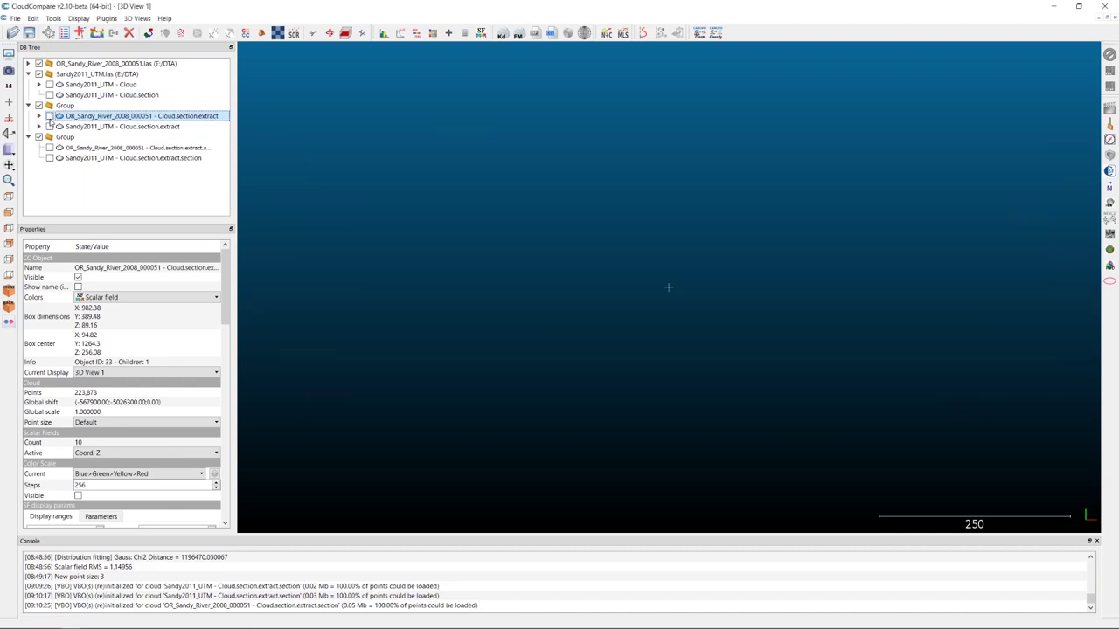
left_click(50, 159)
left_click(50, 158)
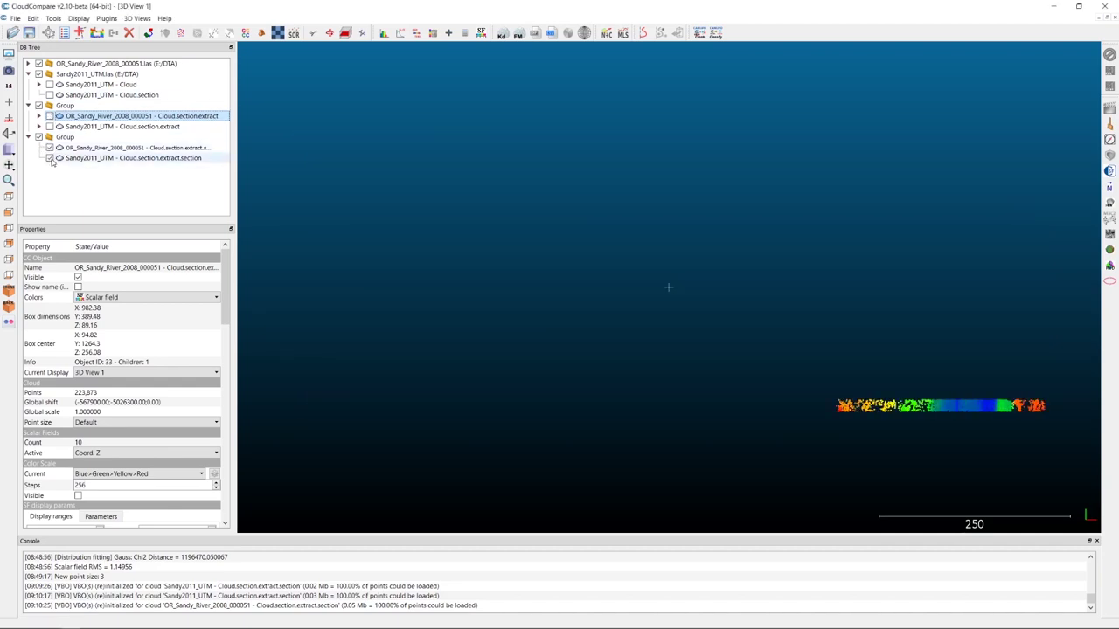
left_click(9, 213)
Step: Center the channel profile and toggle the sections, leaving only the Sandy2011_UTM section visible
right_click_drag(932, 303, 690, 287)
scroll(665, 289, "up", 5)
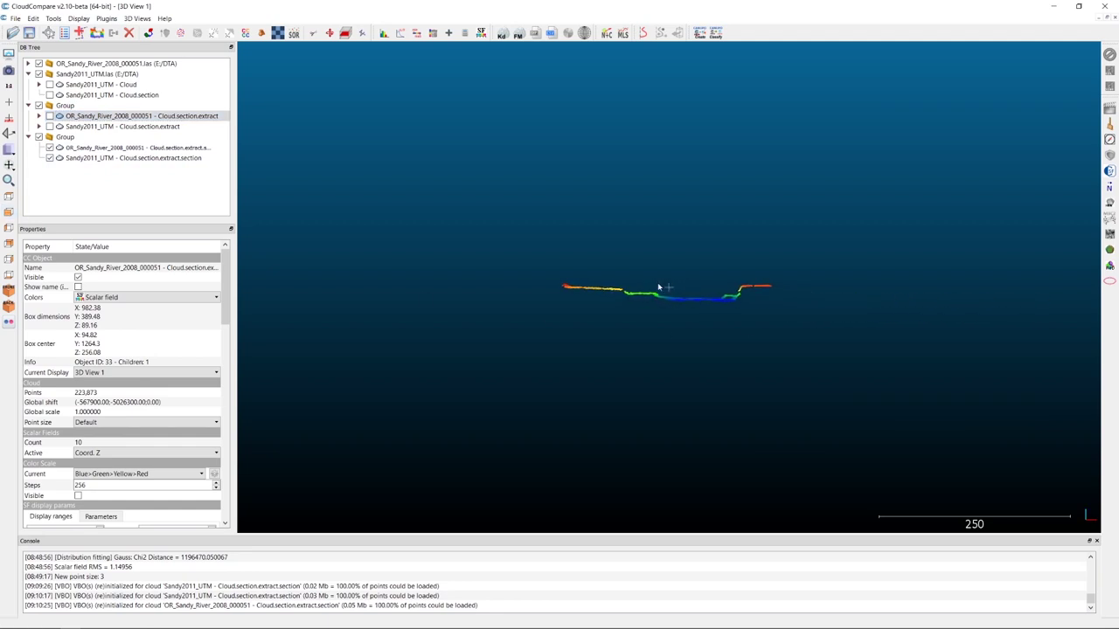
scroll(661, 288, "down", 1)
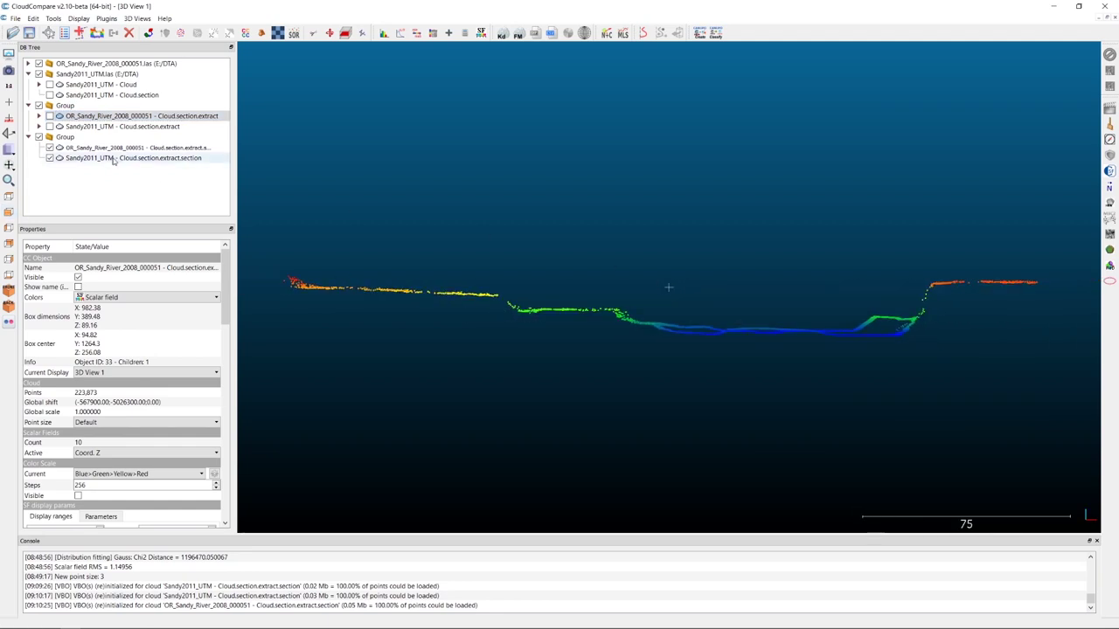
left_click(50, 157)
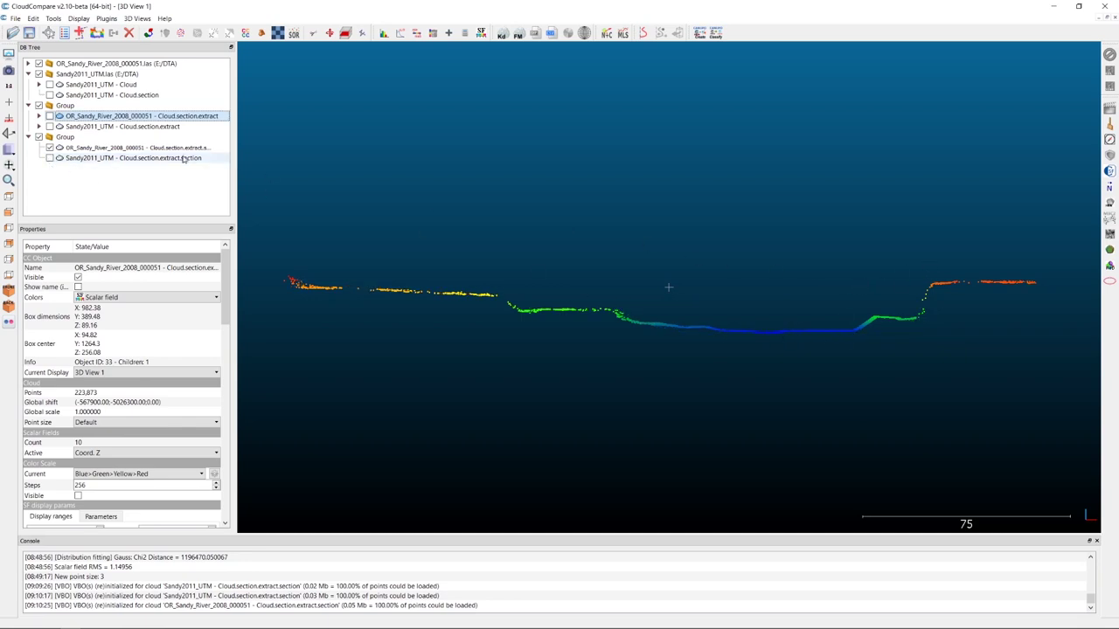
left_click(50, 158)
left_click(49, 148)
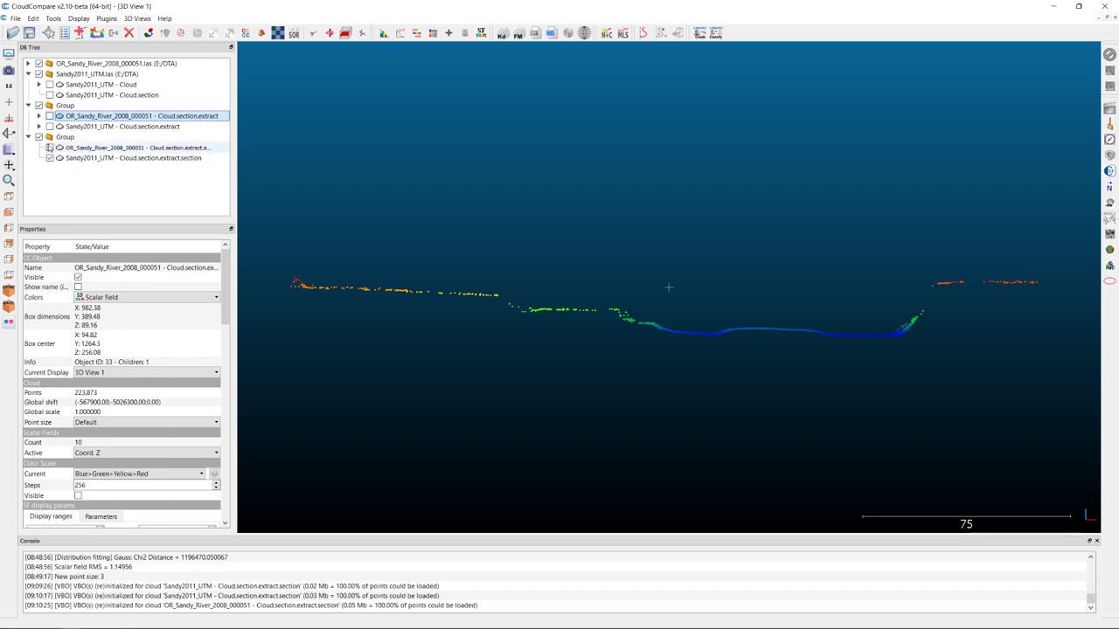
Step: Re-show the 2008 section, zoom in on the channel bottom, and toggle 2008 to compare
left_click(50, 147)
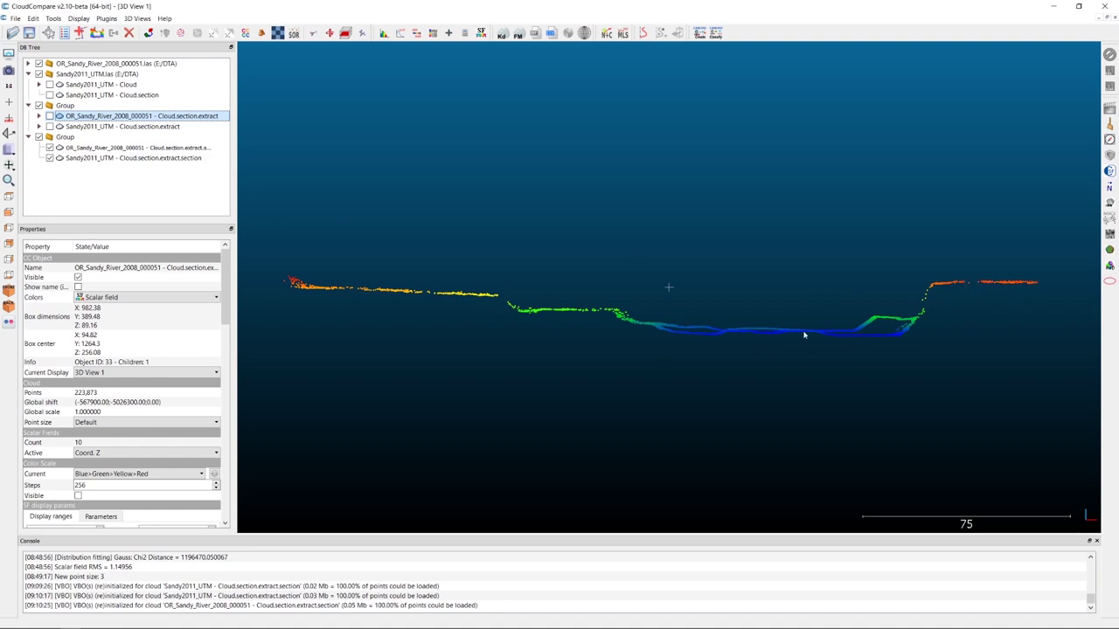
scroll(804, 335, "up", 3)
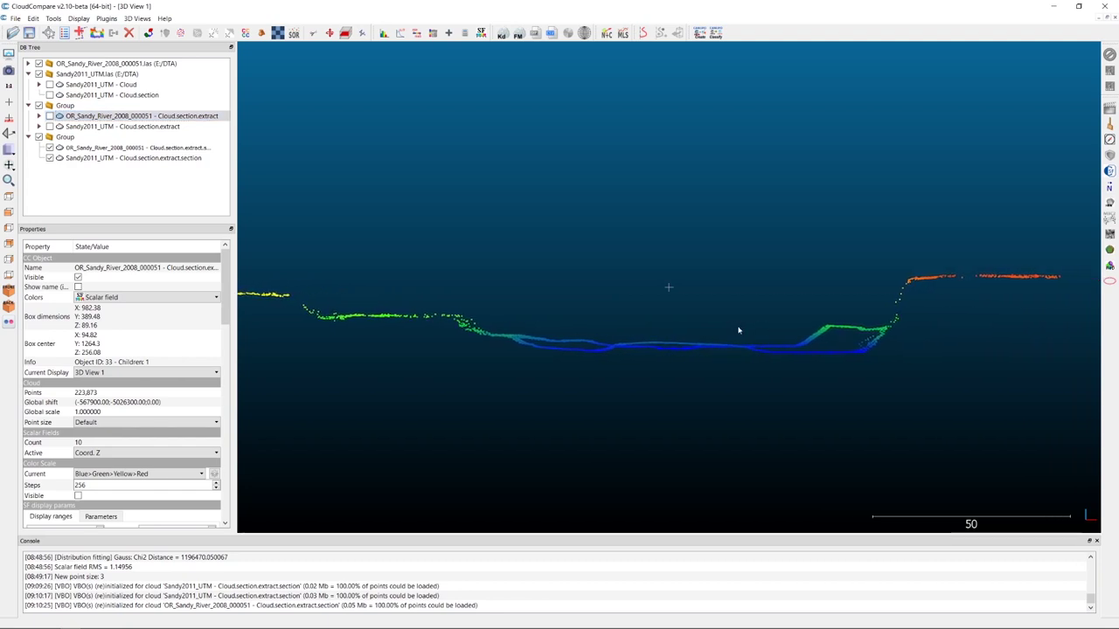
scroll(739, 331, "up", 2)
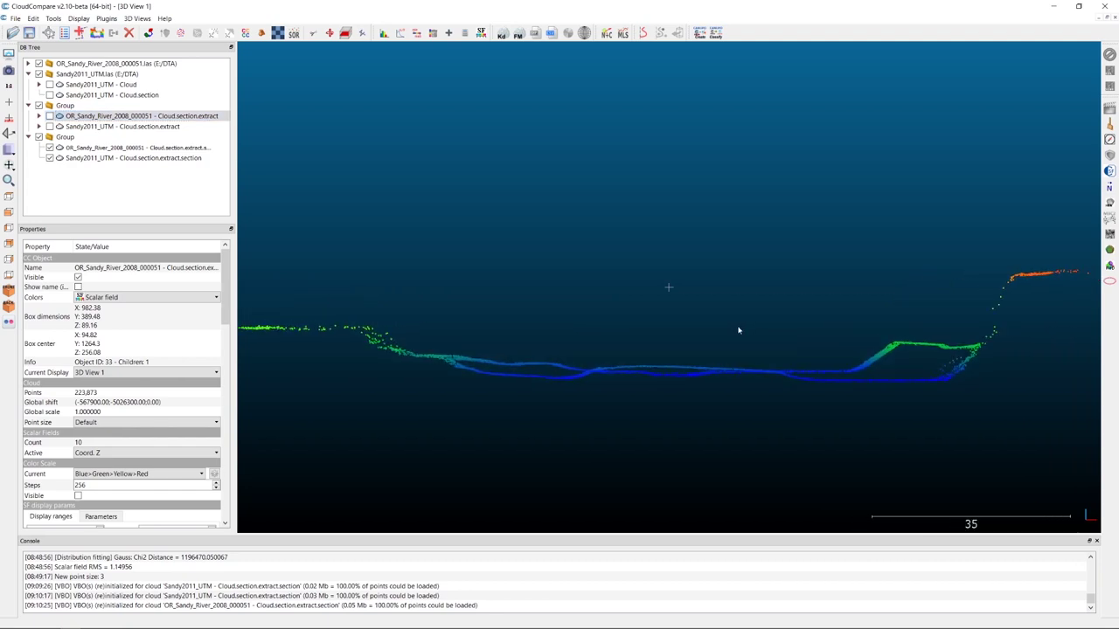
left_click(49, 147)
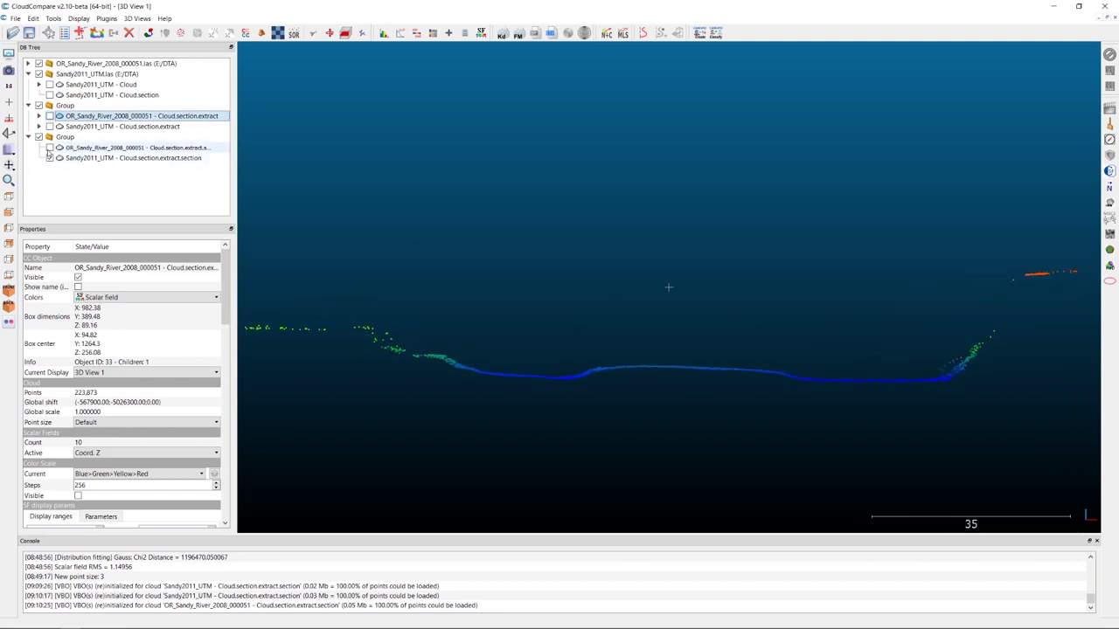
left_click(49, 148)
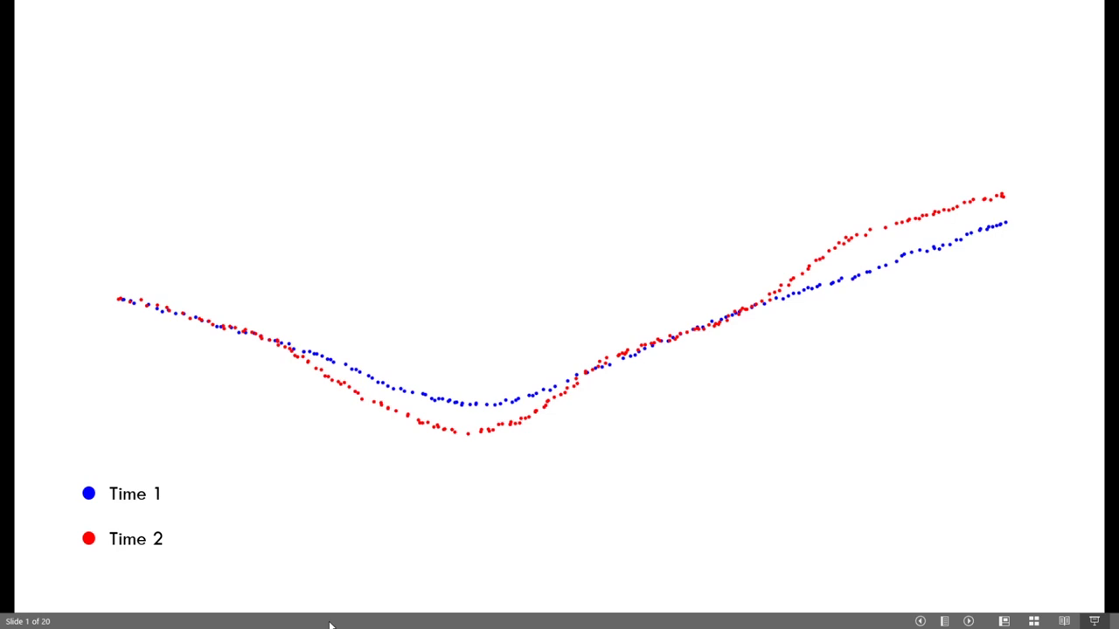
Step: Advance the slideshow to slide 2, with lines tracing the Time 1 and Time 2 profiles
key("Right")
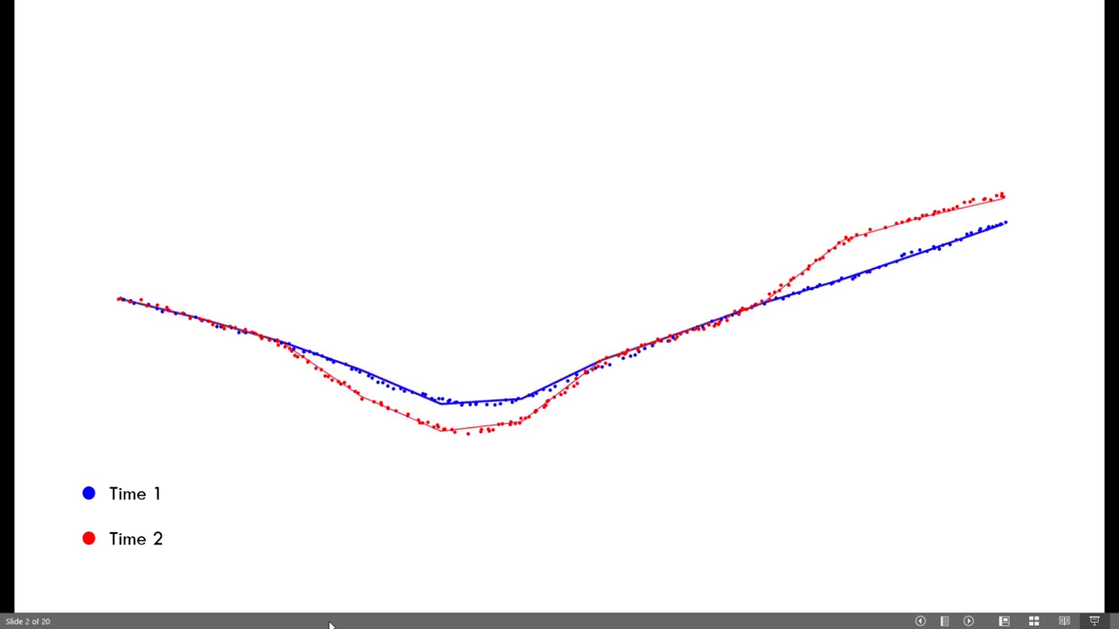
Step: Advance past the fitted-lines-only slide to the slide adding step outlines
key("Right")
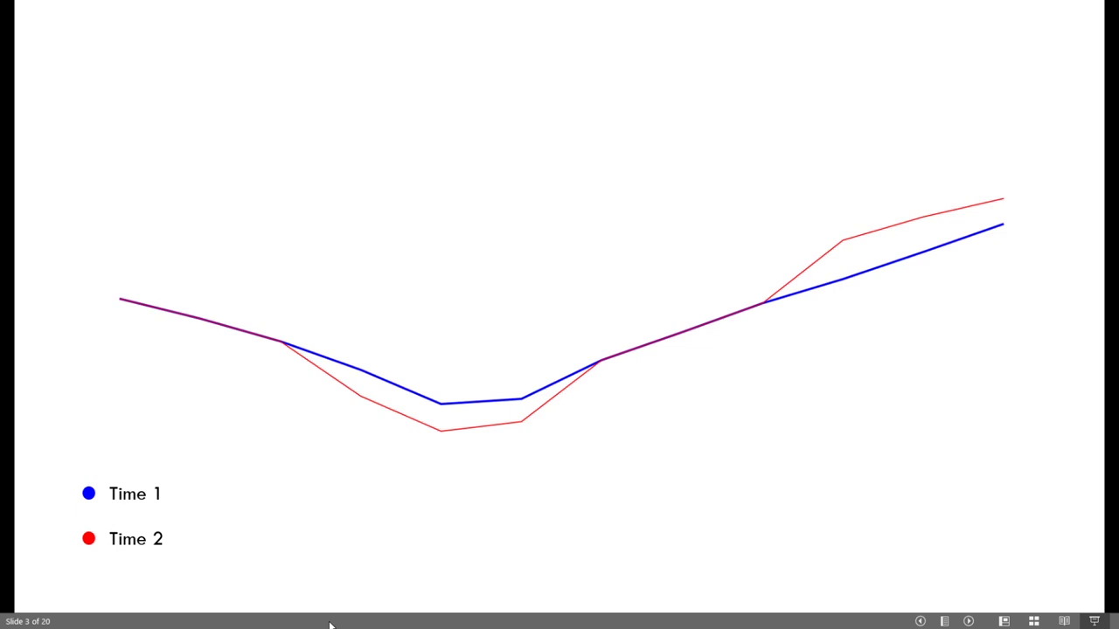
key("Right")
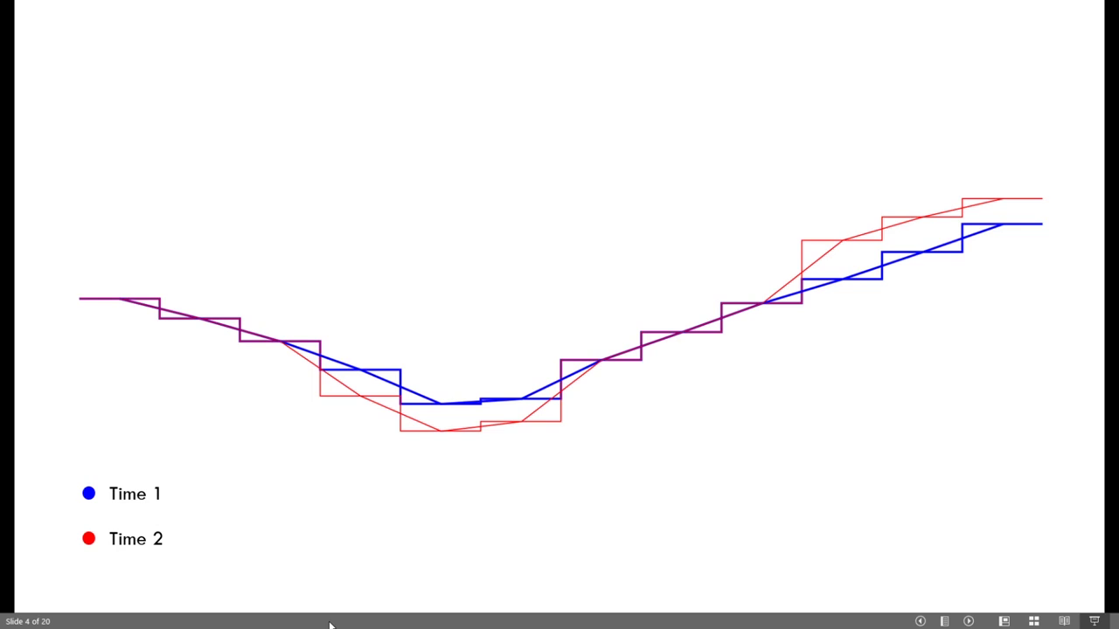
Step: Advance past the step-outlines-only slide to slide 6 with the change arrows
key("Right")
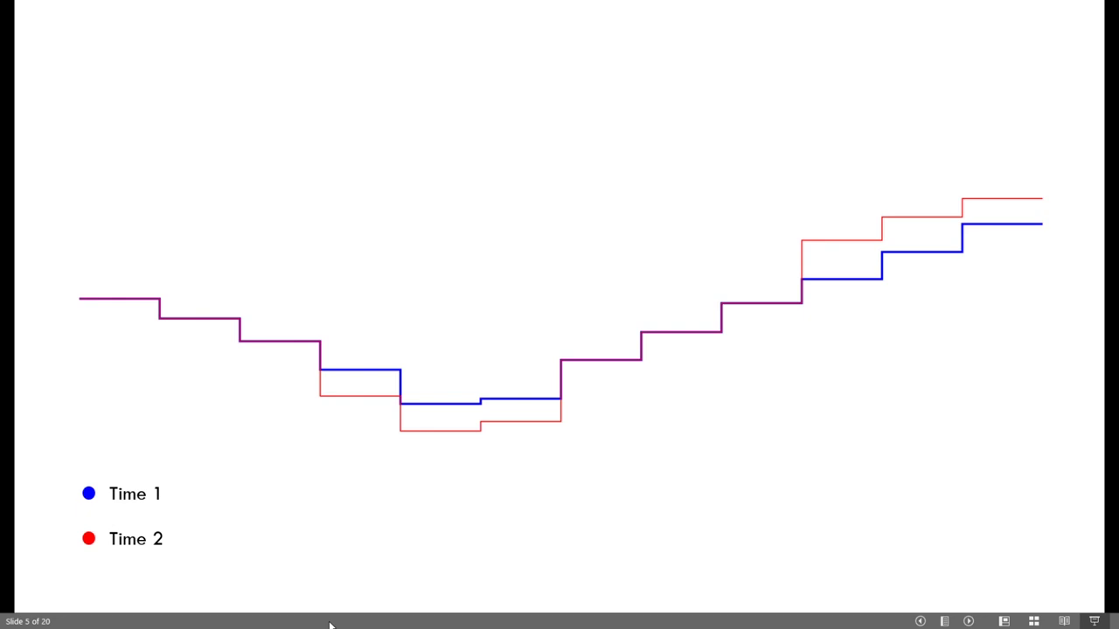
key("Right")
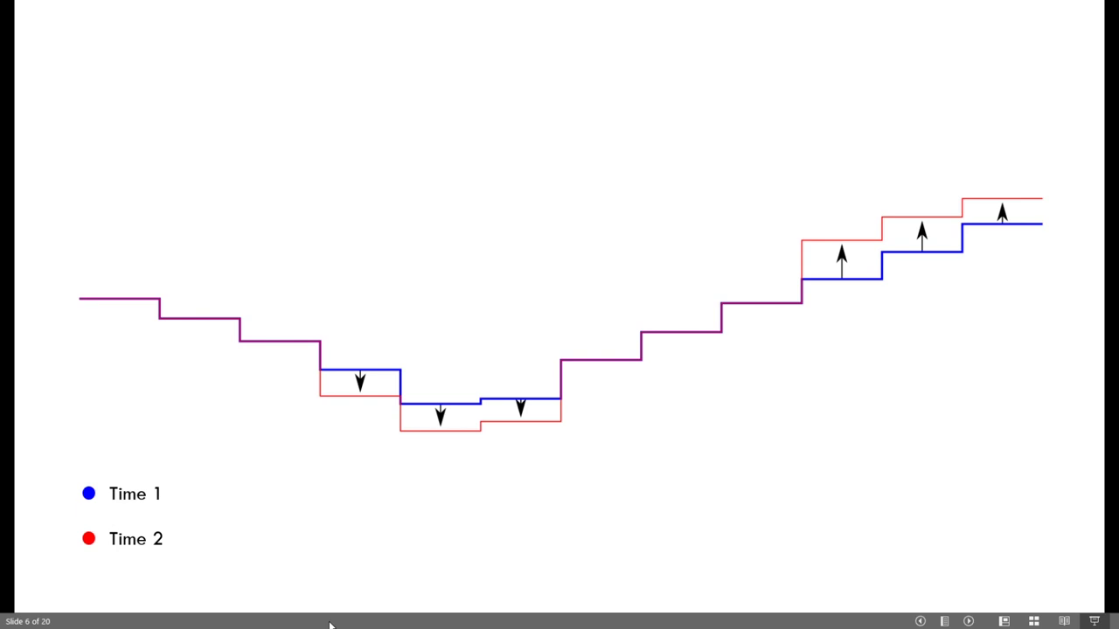
Step: Advance past the dotted point-profile slide to the green and orange profile slide
key("Right")
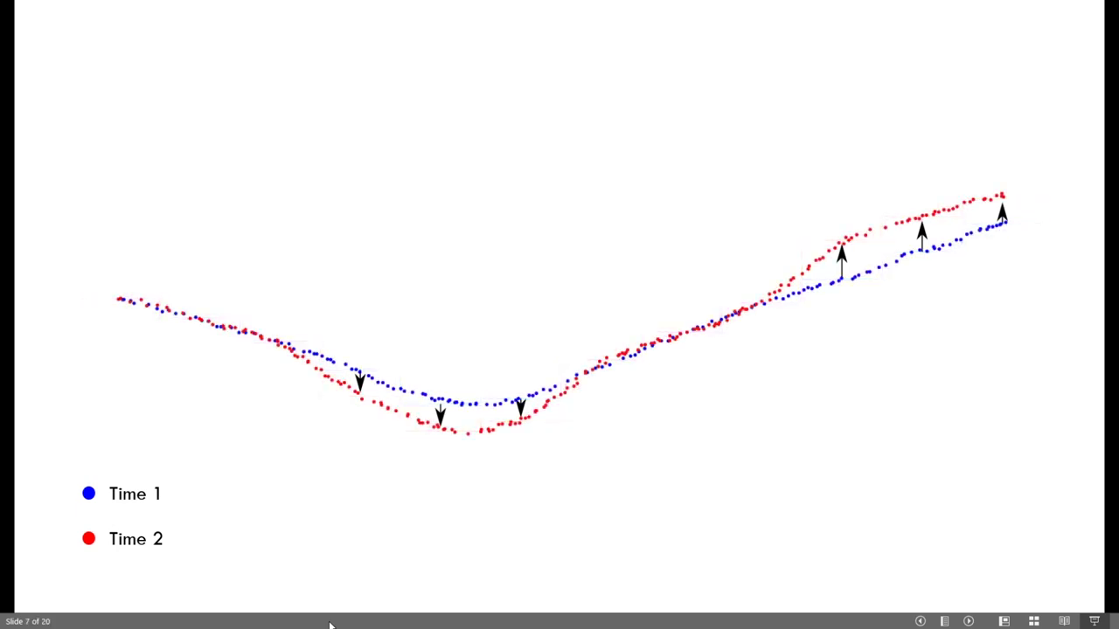
key("Right")
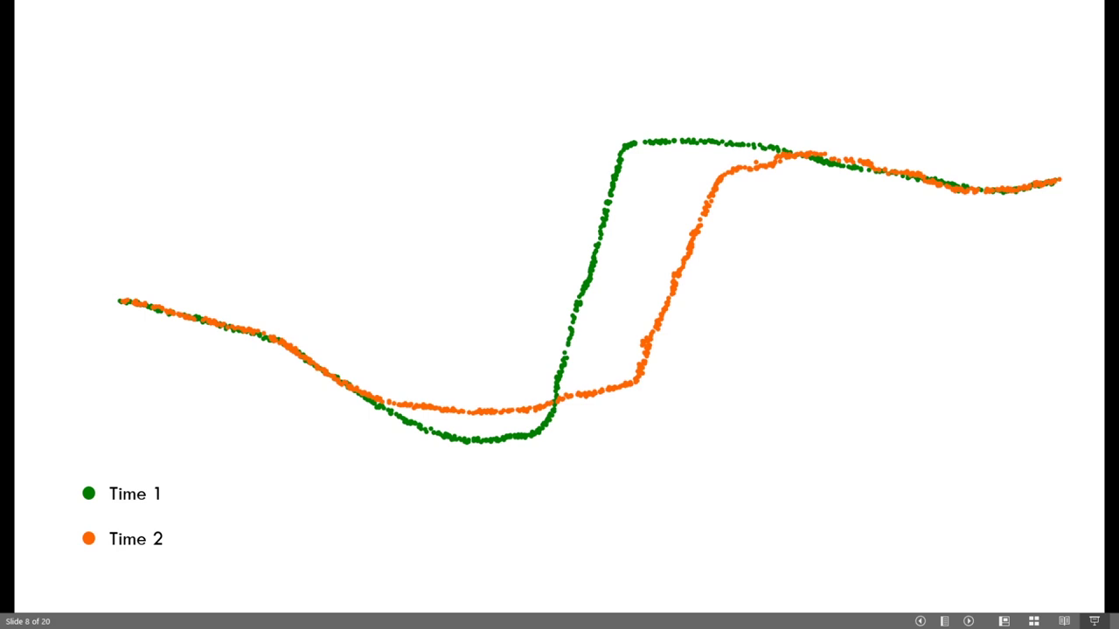
Step: Advance four slides, through fitted lines and step outlines, to the green/orange step-outline slide 12
key("Right")
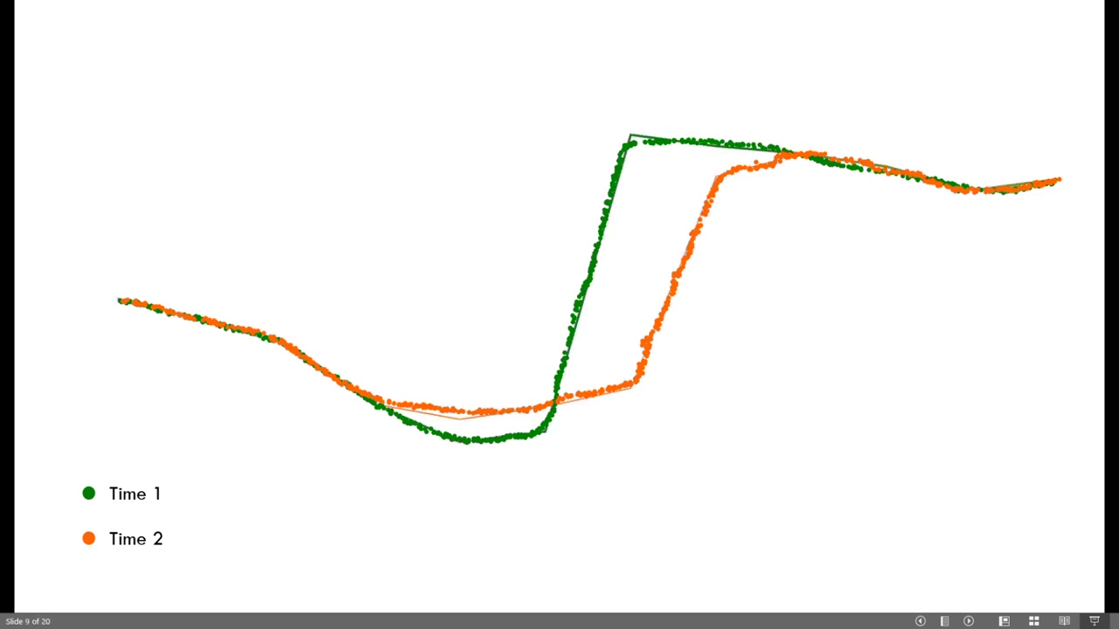
key("Right")
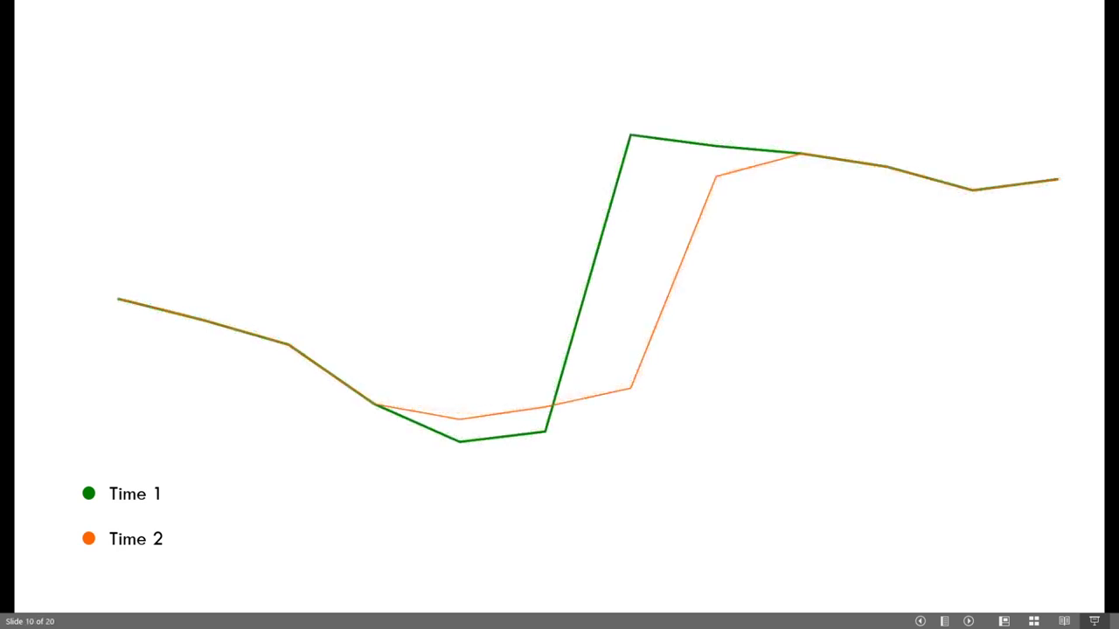
key("Right")
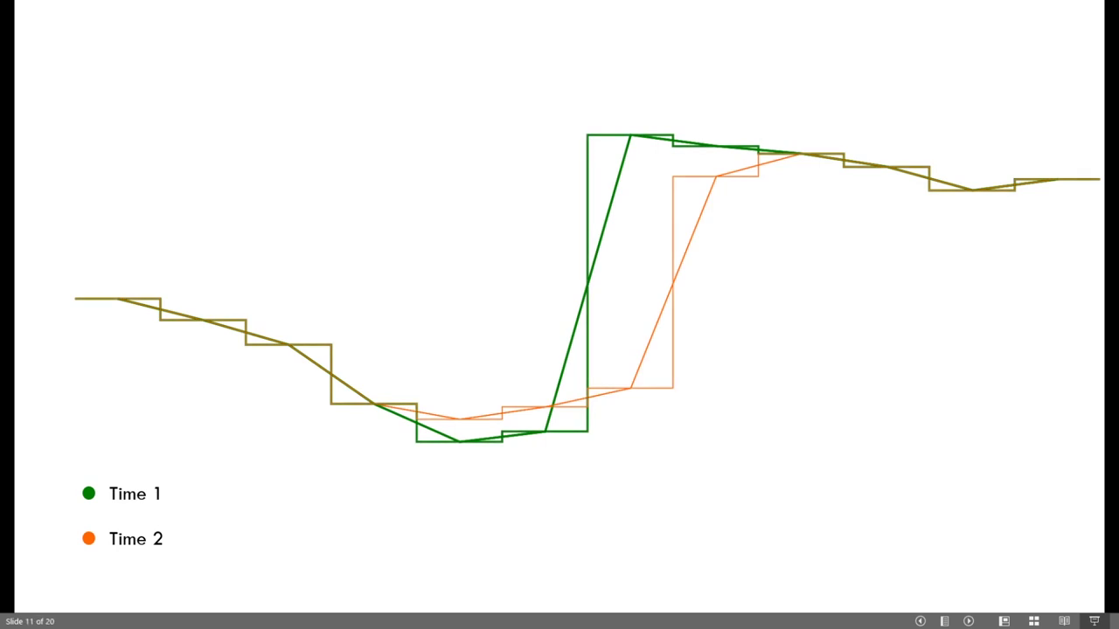
key("Right")
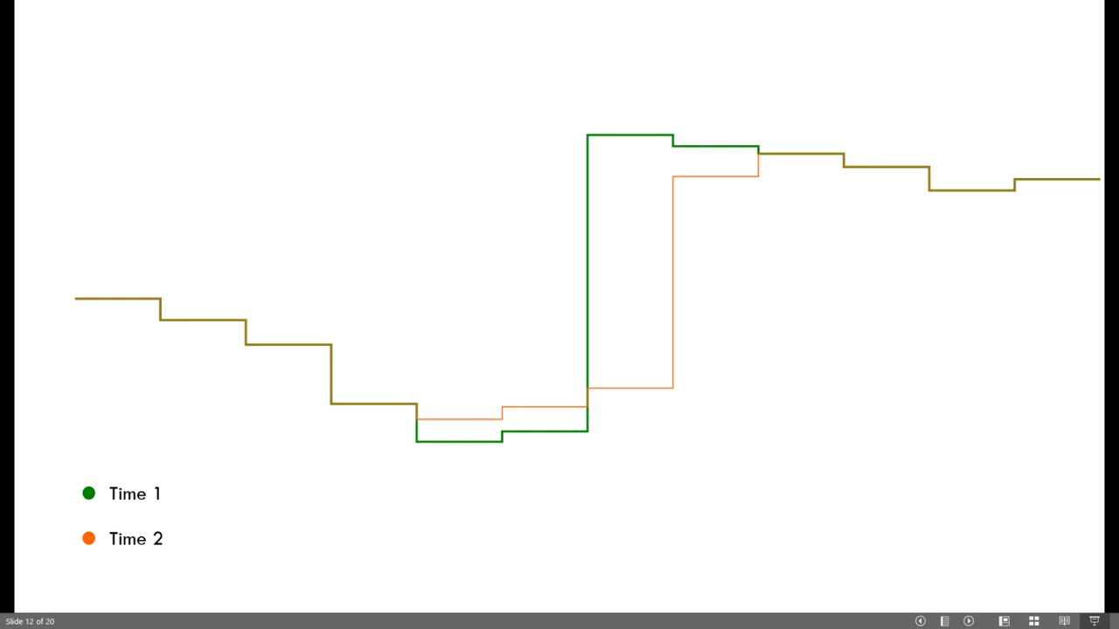
Step: Advance past the green/orange change-arrow slide to slide 14 with the grey terrain curve
key("Right")
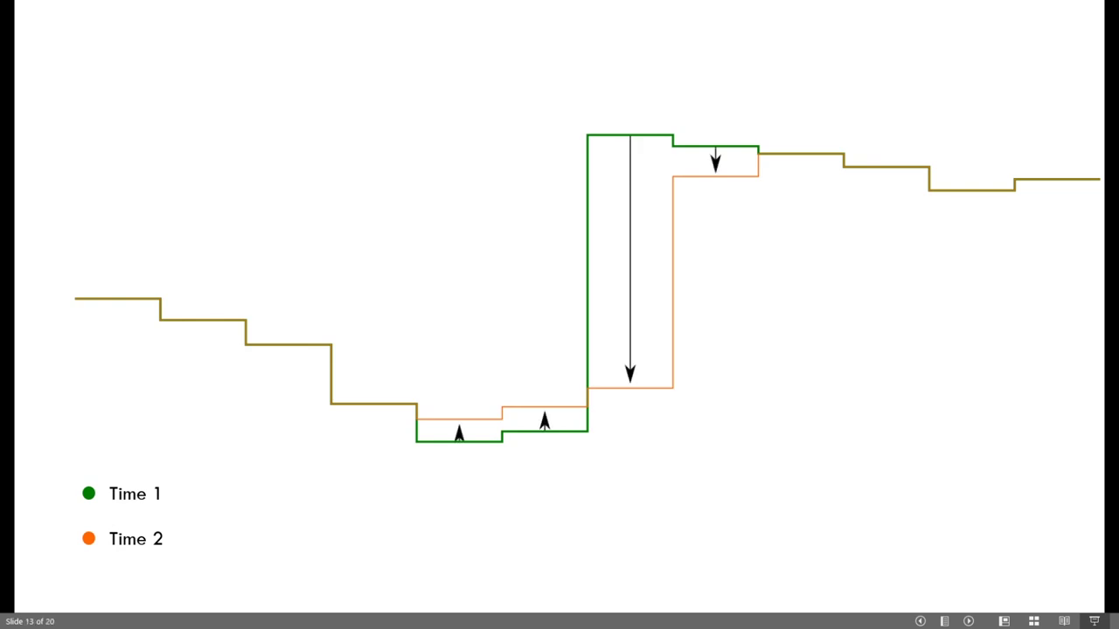
key("Right")
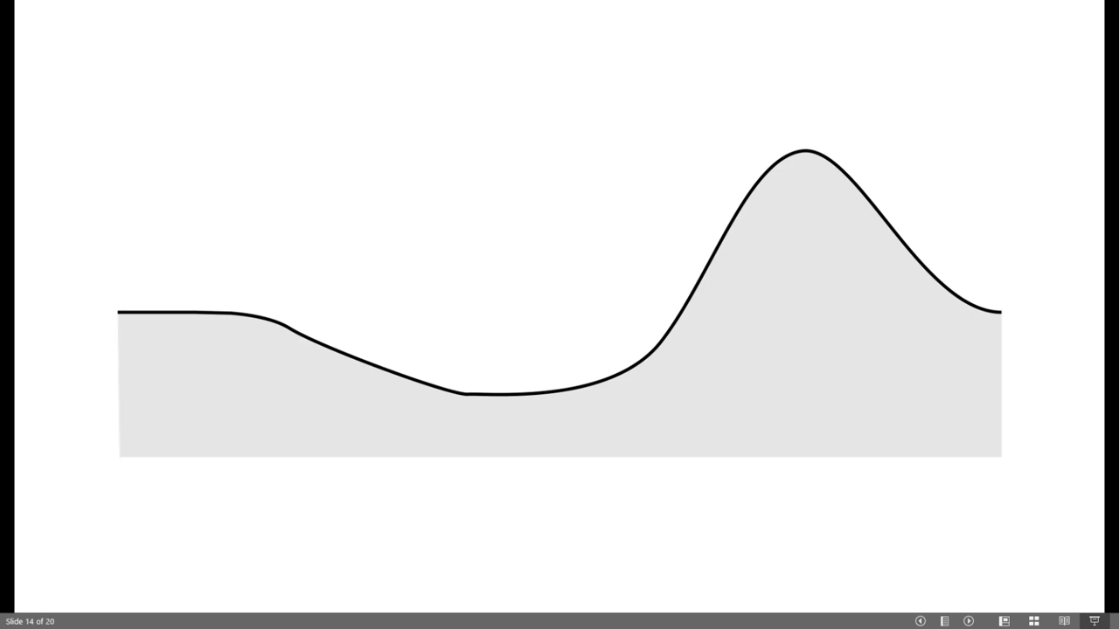
Step: Reveal the blue (+) normal arrows, then the red (−) arrows along the terrain curve on slide 17
key("Right")
key("Right")
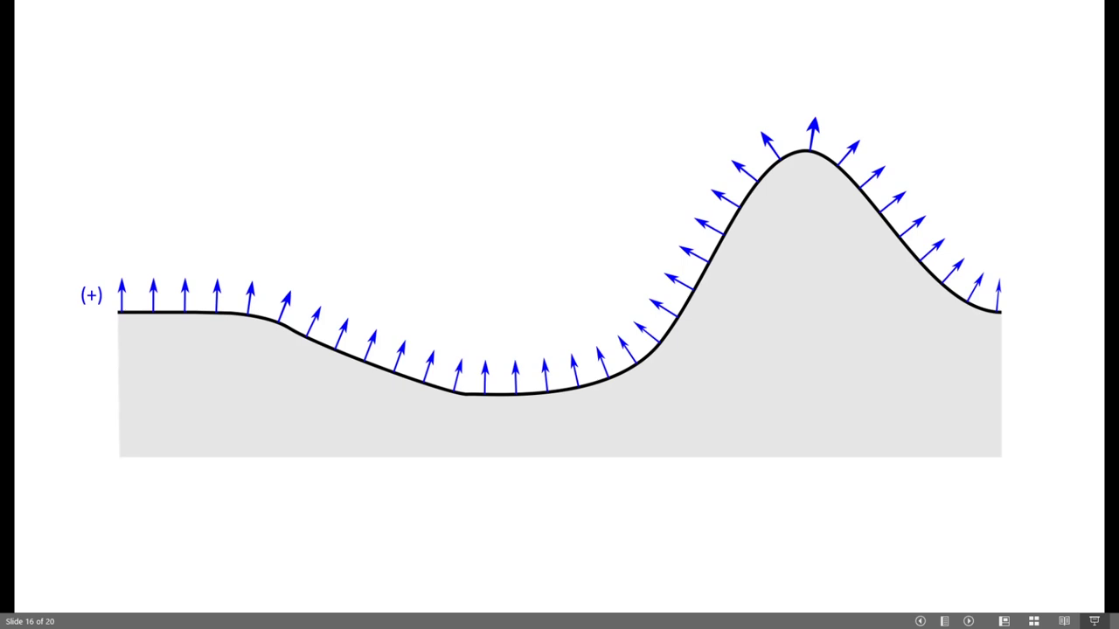
key("Right")
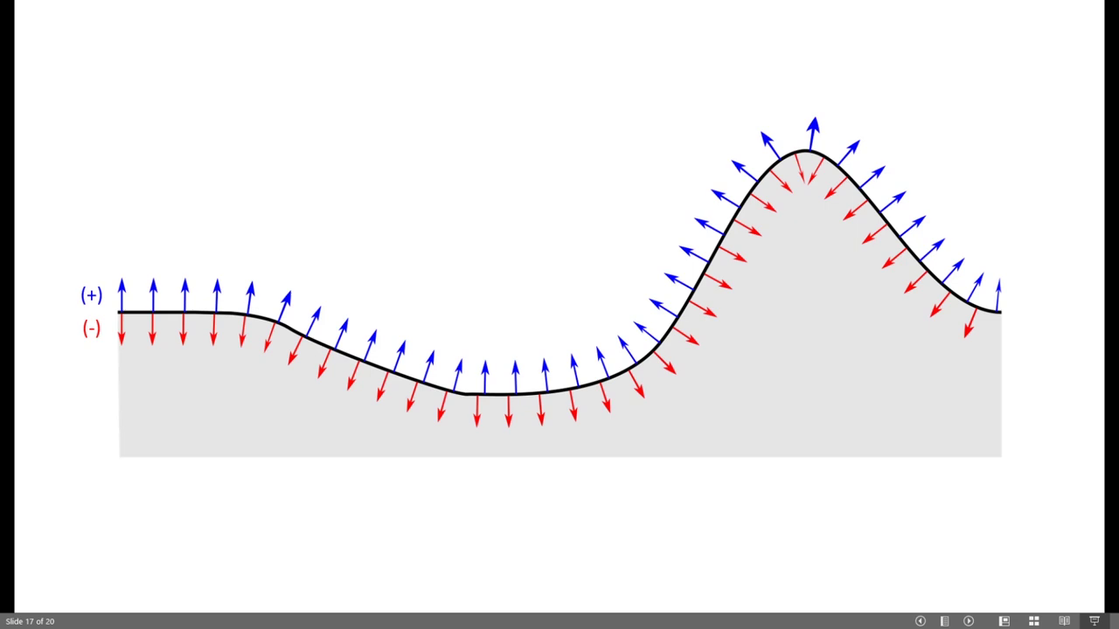
Step: Advance to slide 18 with the green Time 1 and orange Time 2 line profiles
key("Right")
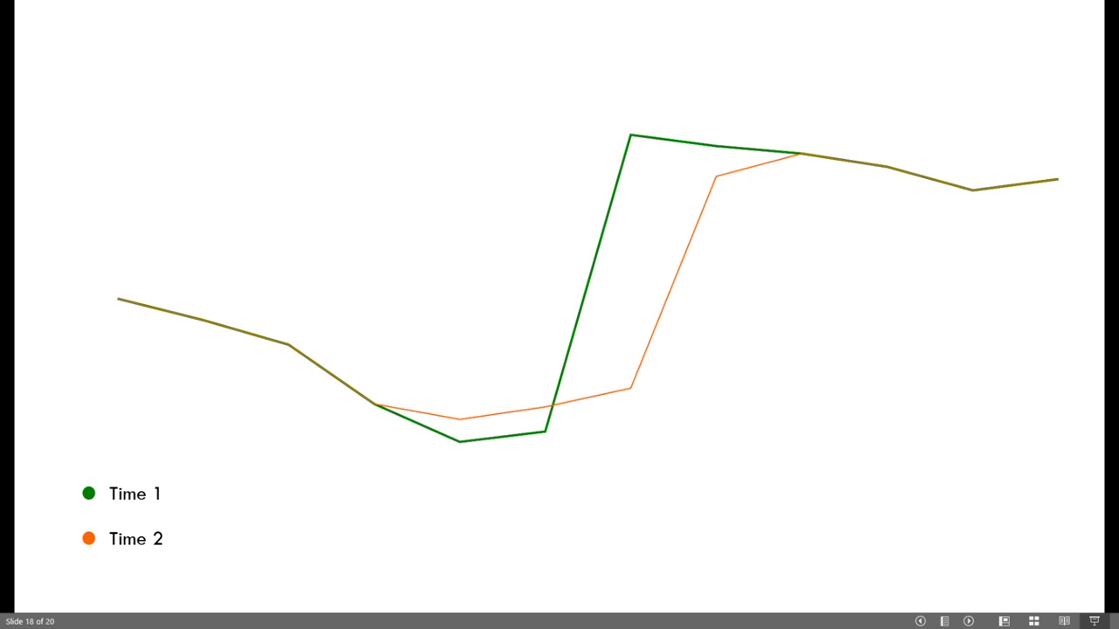
Step: Advance the slideshow from slide 18 past the displacement-arrow slide to the final profile slide 20
key("Right")
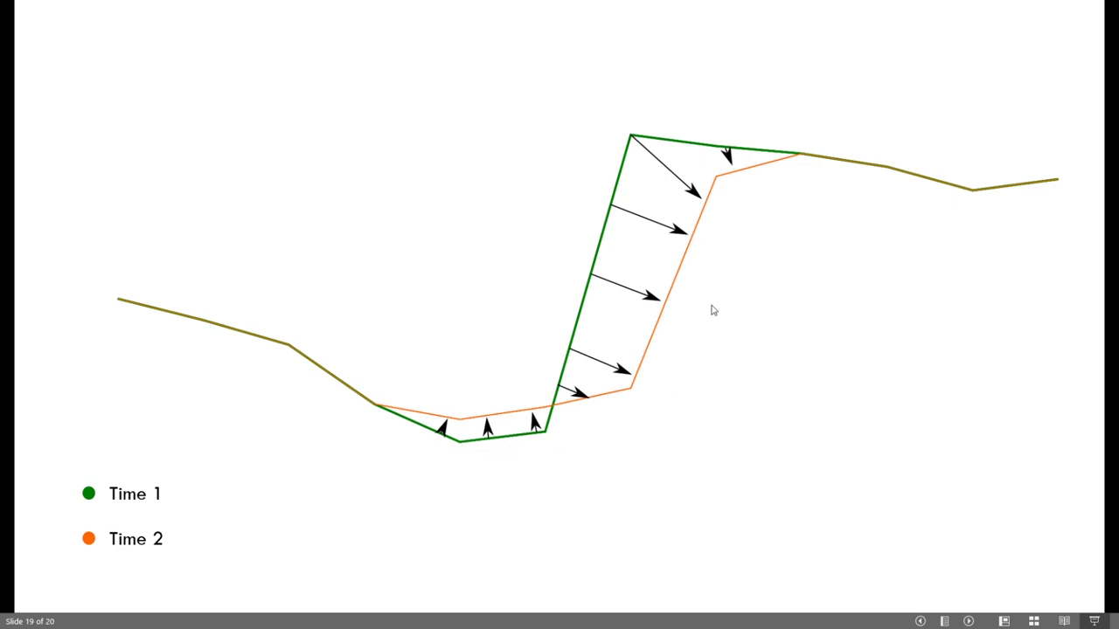
key("Right")
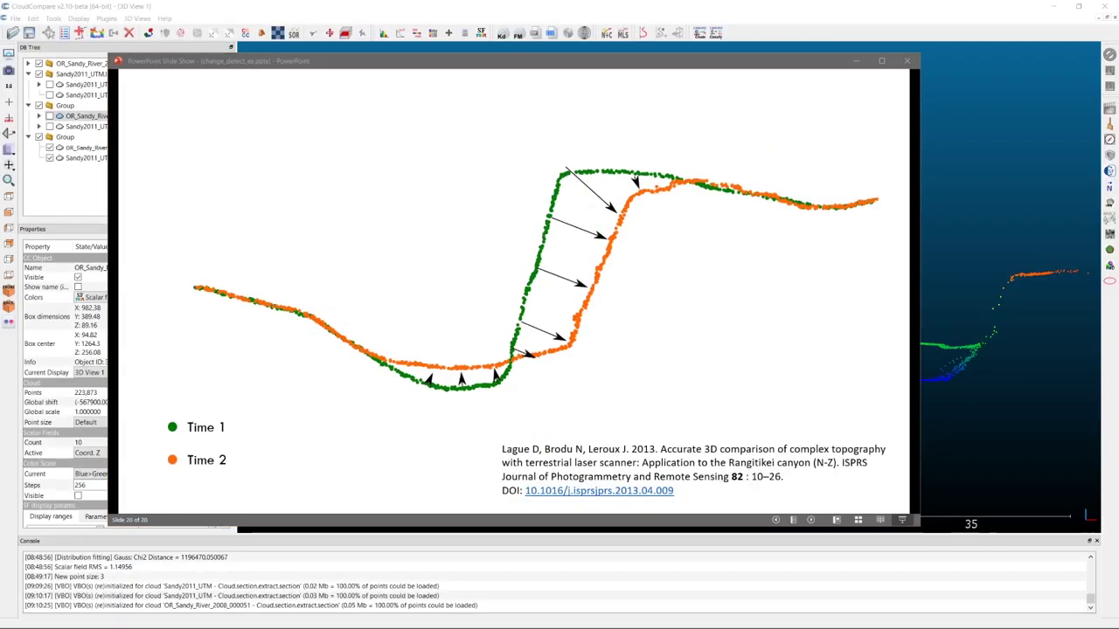
Step: Back in CloudCompare, hide both section.extract.section clouds and show both 2008 and 2011 section.extract clouds
left_click(855, 61)
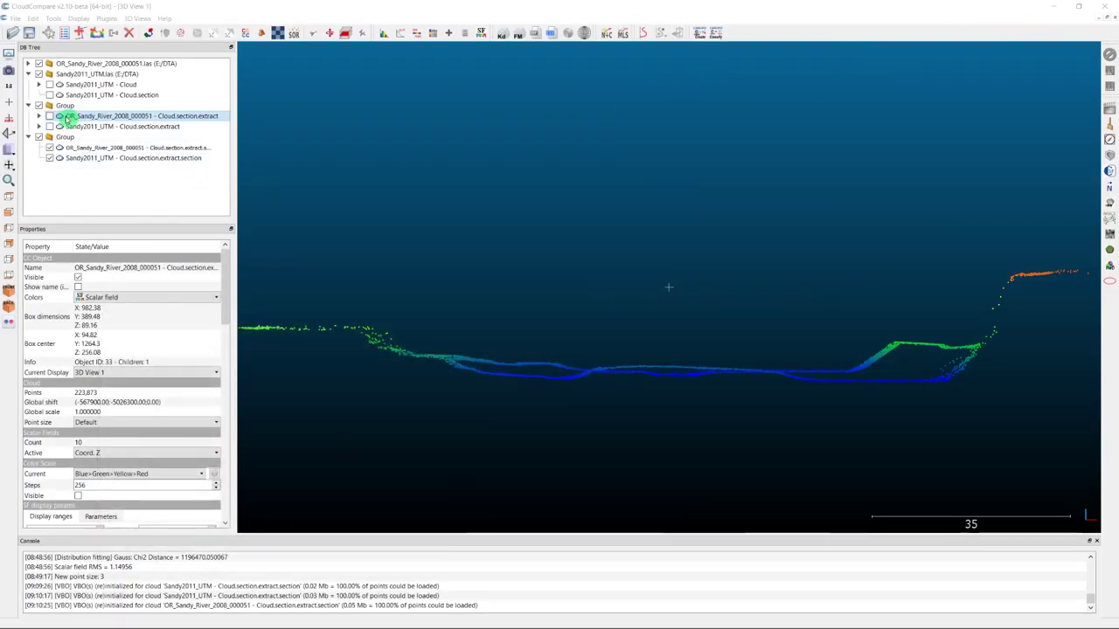
left_click(50, 148)
left_click(50, 158)
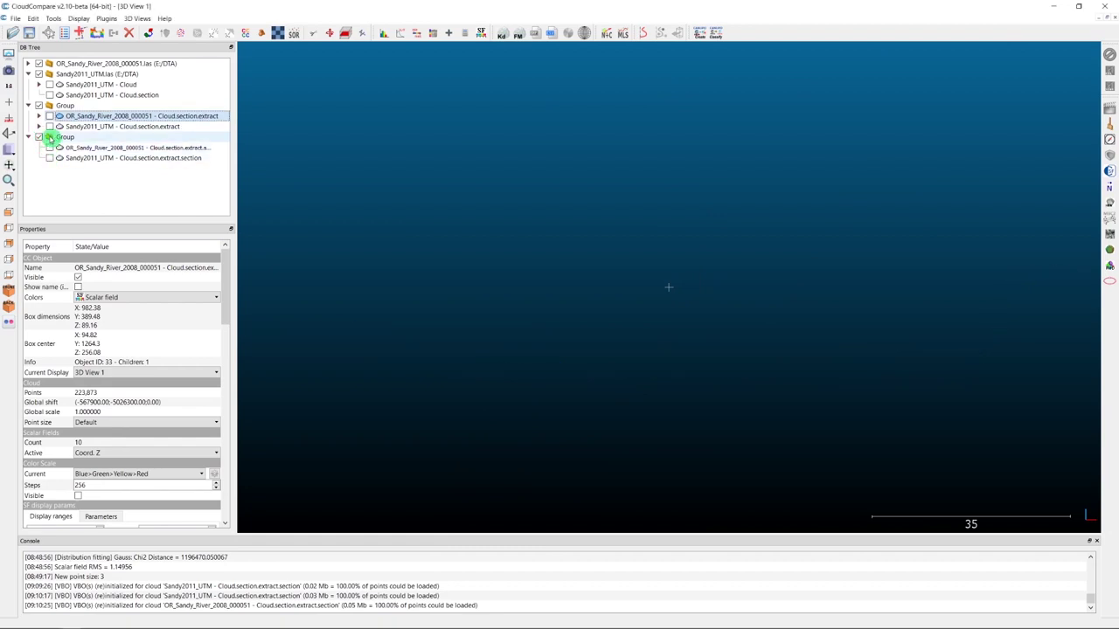
left_click(50, 116)
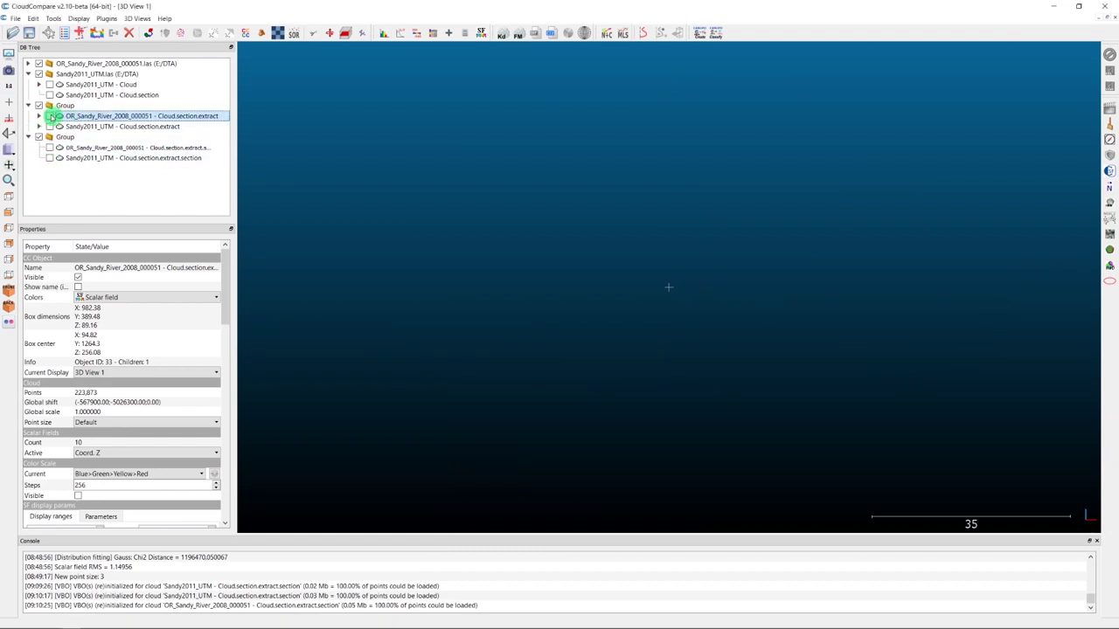
left_click(50, 126)
Step: View the corridor clouds from the top, then zoom, tilt and pan to frame them
left_click(9, 185)
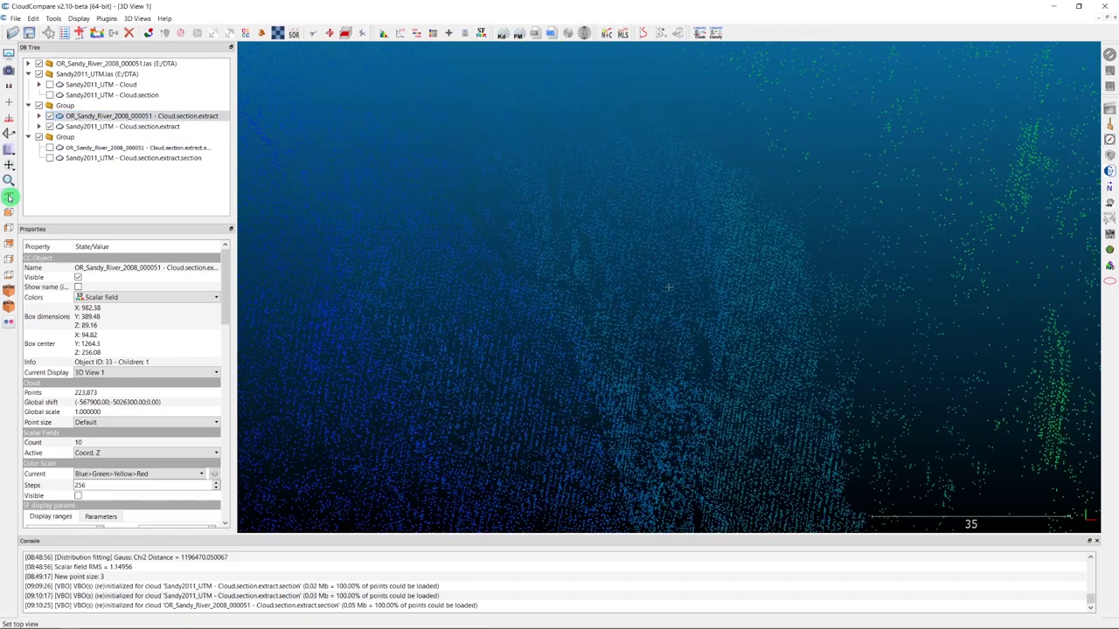
scroll(628, 292, "down", 5)
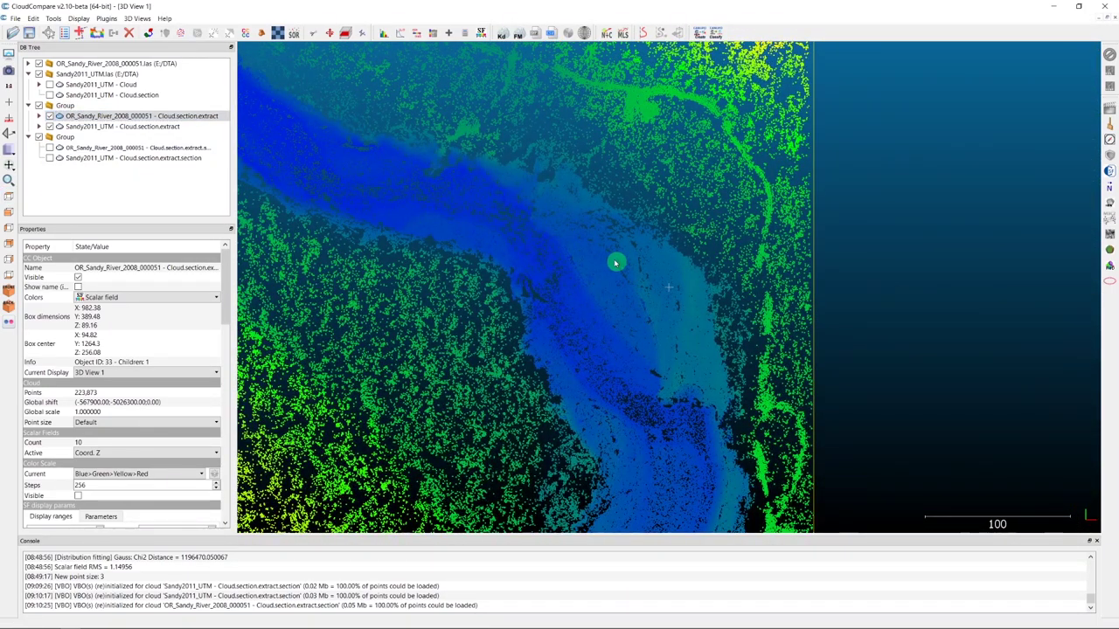
left_click_drag(349, 287, 804, 306)
scroll(803, 306, "down", 4)
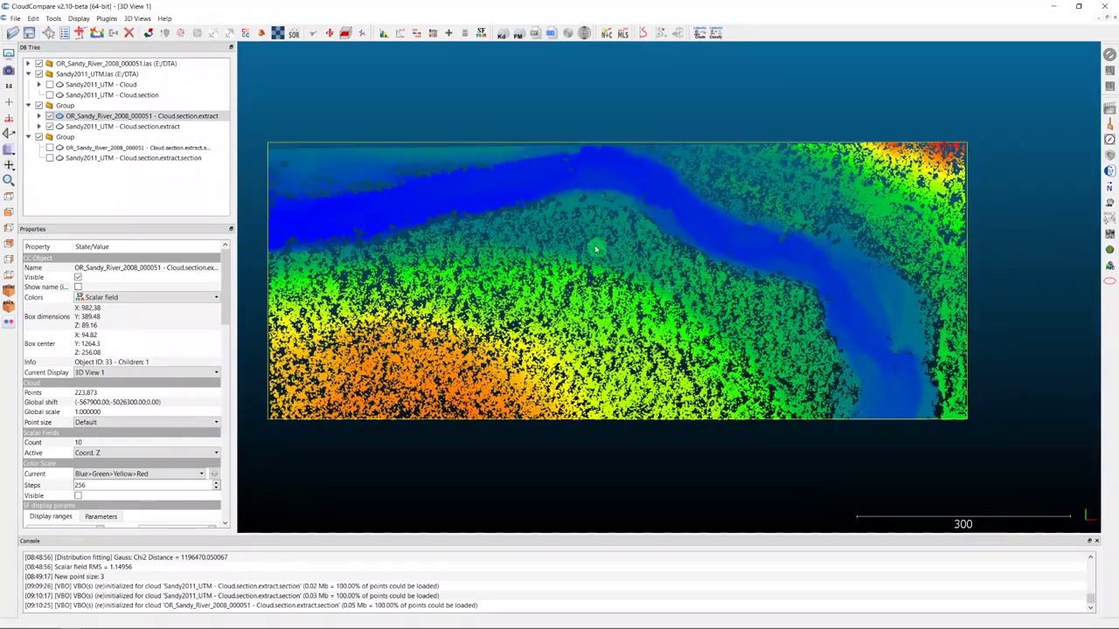
scroll(577, 230, "up", 1)
right_click_drag(547, 233, 608, 234)
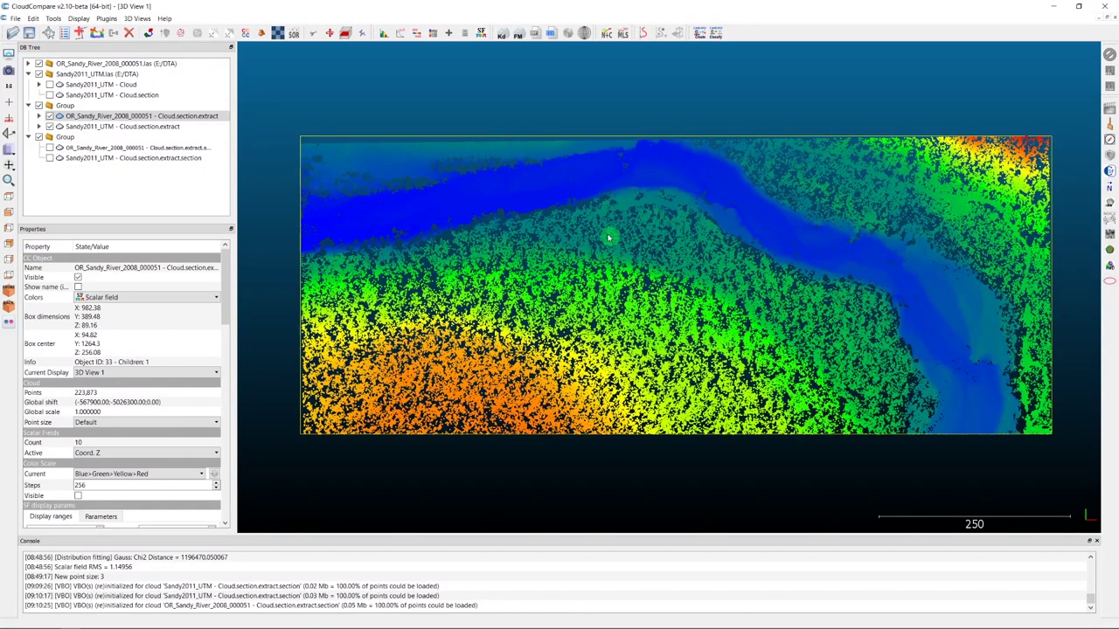
scroll(604, 376, "up", 3)
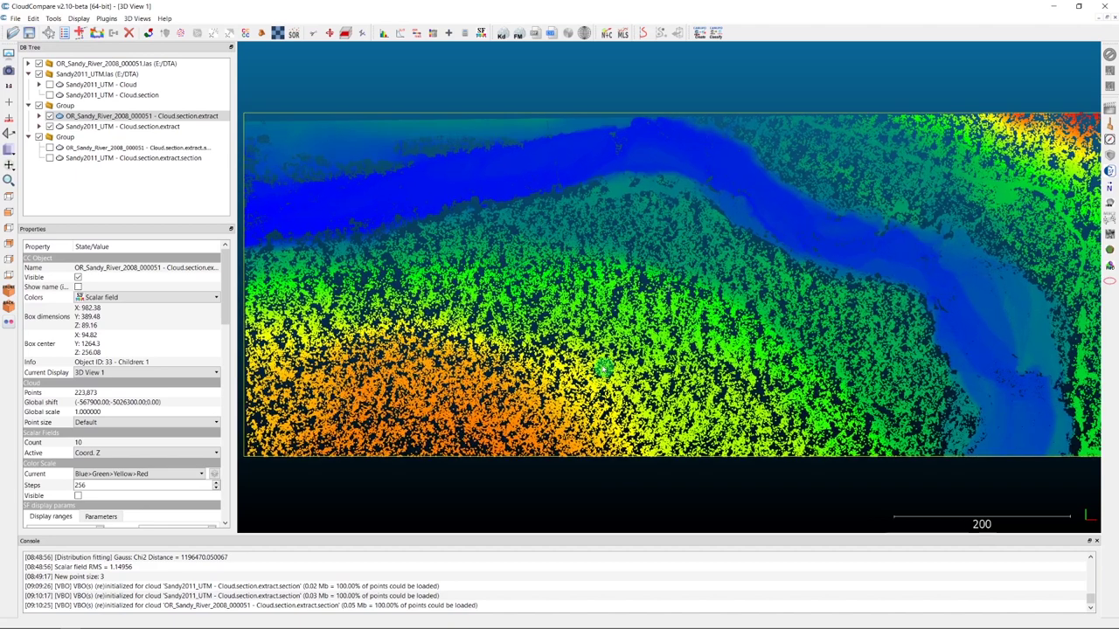
scroll(603, 372, "down", 2)
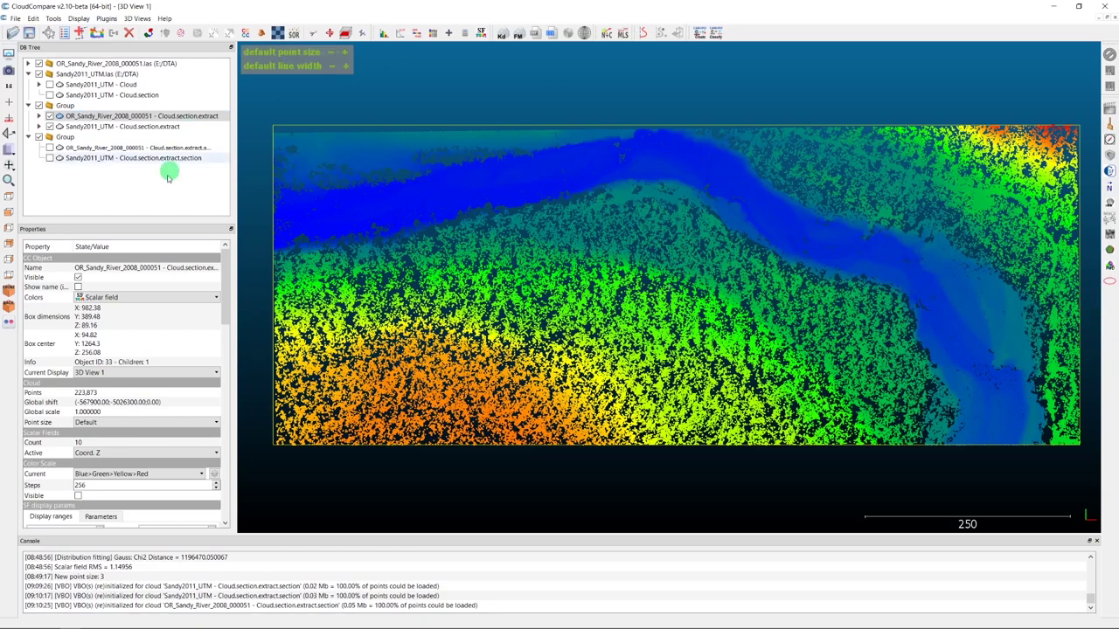
Step: Hide the 2008 extracted cloud and orbit the 2011 corridor to an oblique angle
left_click(50, 114)
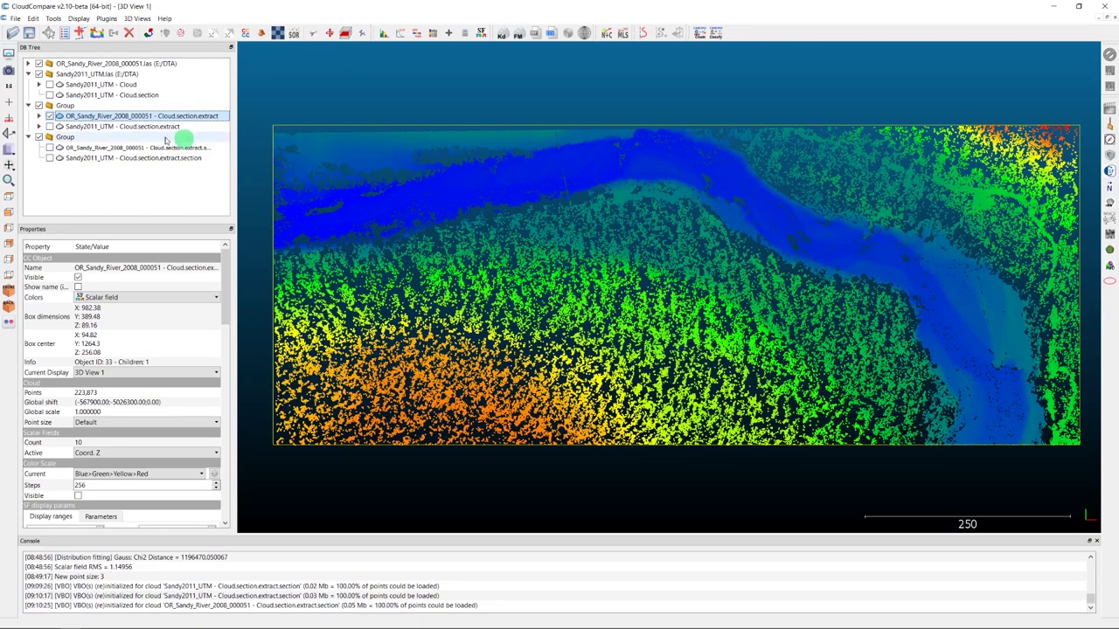
left_click(50, 115)
left_click(50, 115)
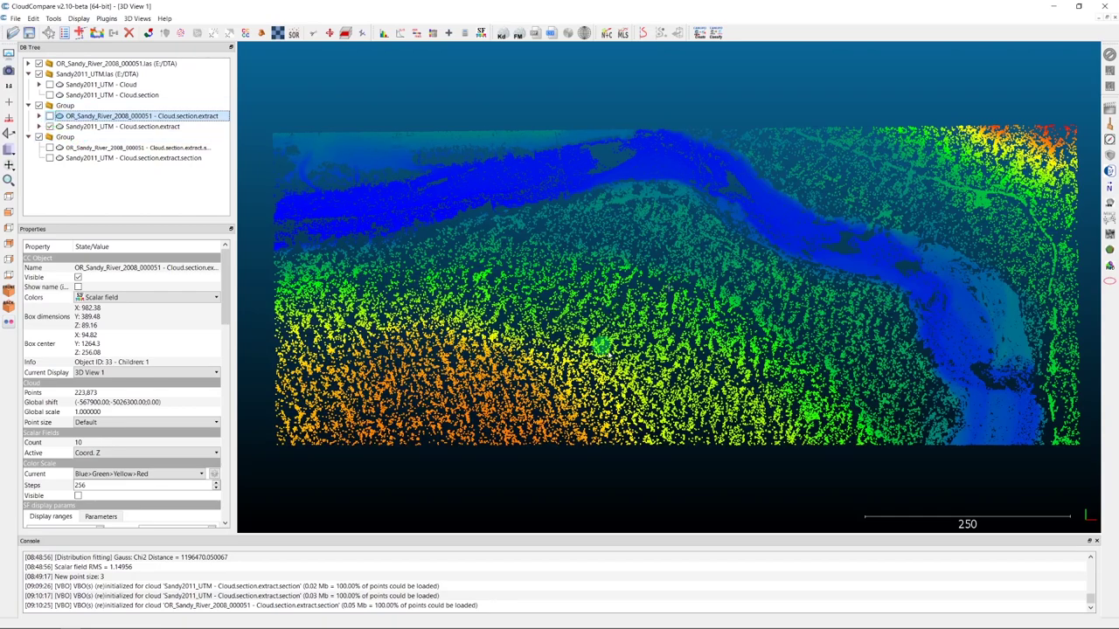
left_click_drag(871, 470, 938, 230)
left_click_drag(494, 429, 685, 380)
scroll(549, 230, "up", 5)
scroll(549, 231, "up", 1)
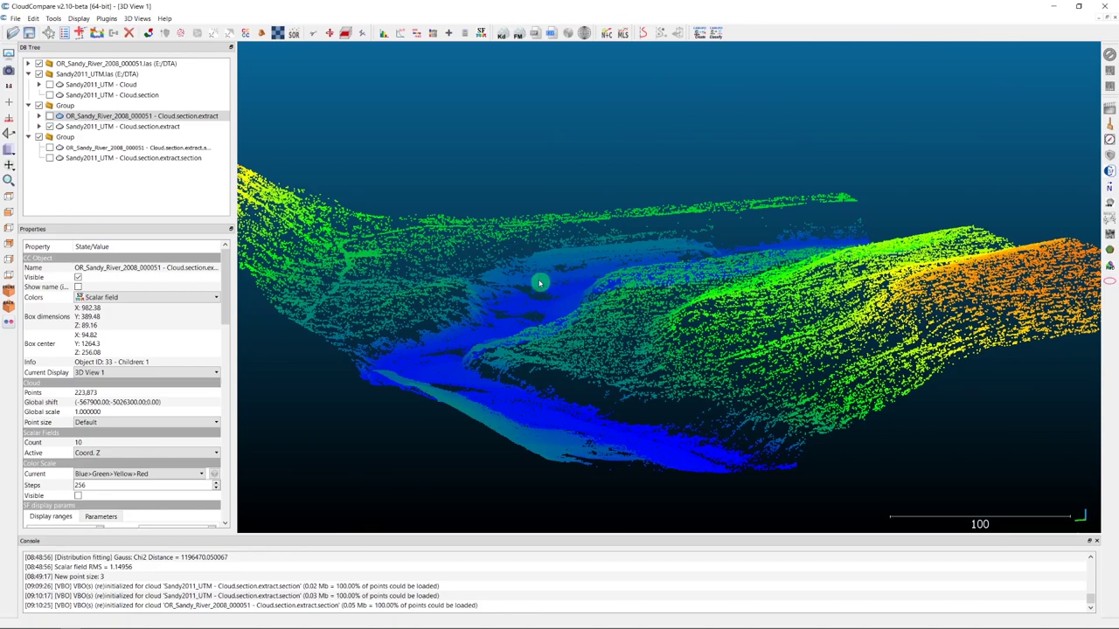
left_click_drag(527, 285, 643, 315)
Step: Briefly hide and re-show the 2011 cloud, then orbit to a steeper view of the corridor
left_click(52, 117)
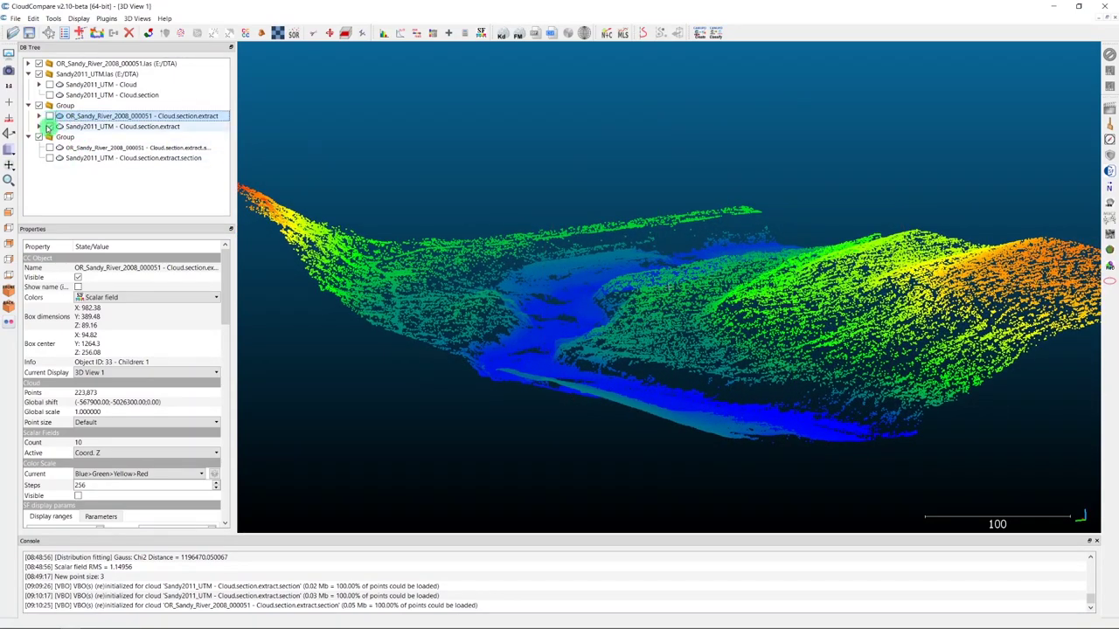
left_click(50, 126)
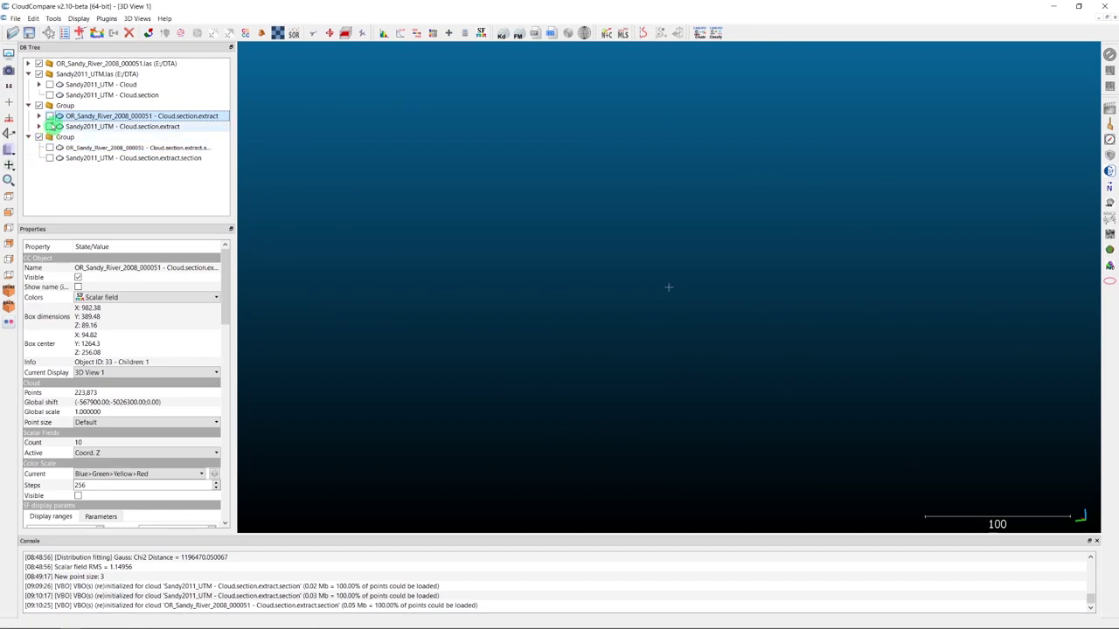
left_click(50, 127)
left_click_drag(570, 313, 874, 319)
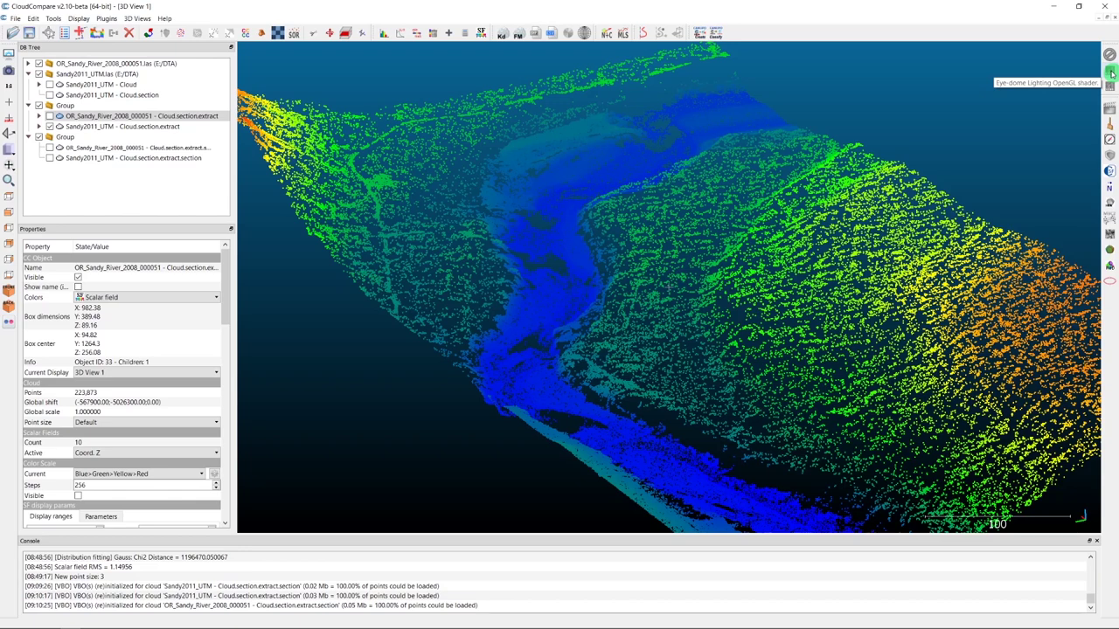
Step: Apply Eye-Dome Lighting shading to the river-corridor cloud
left_click(1111, 74)
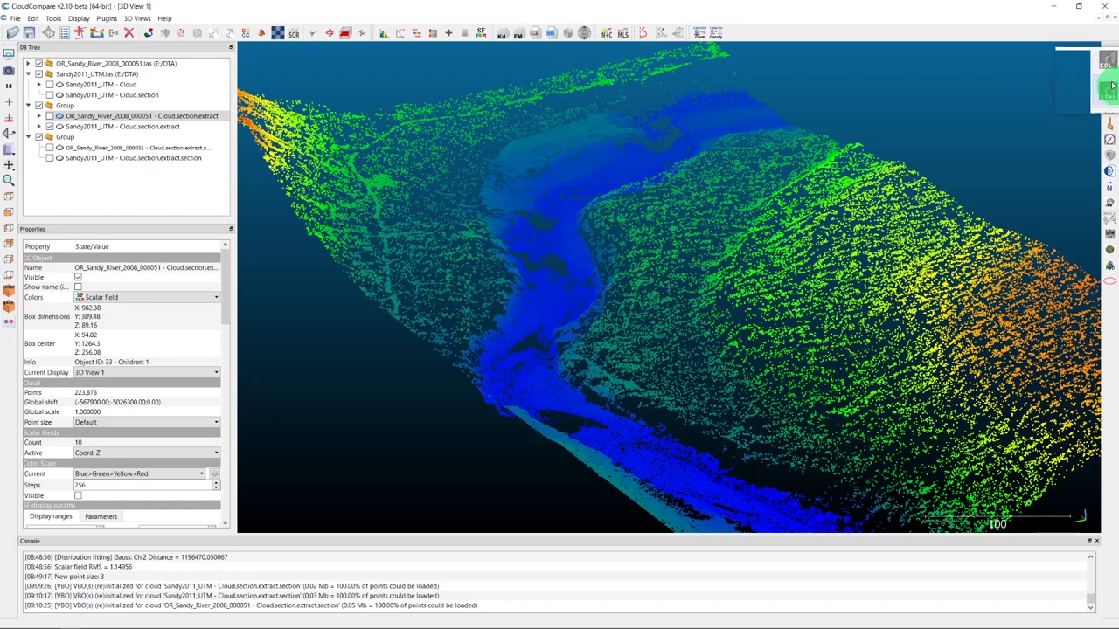
left_click(1110, 76)
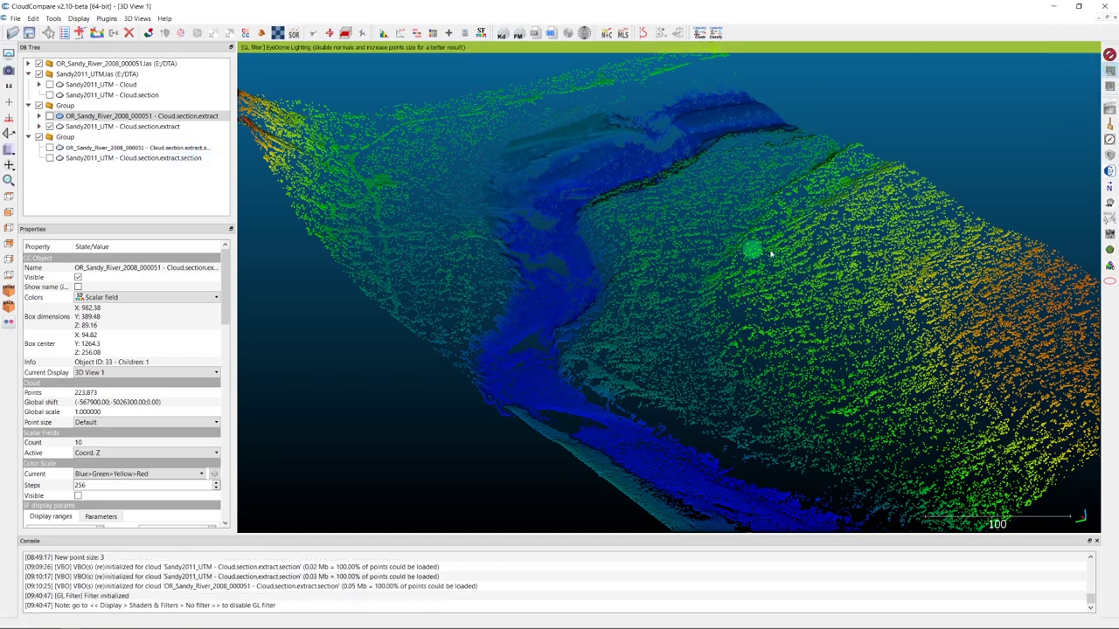
left_click_drag(803, 276, 577, 399)
Step: From top view, zoom and tilt the shaded cloud to frame the river channel close up
left_click(9, 194)
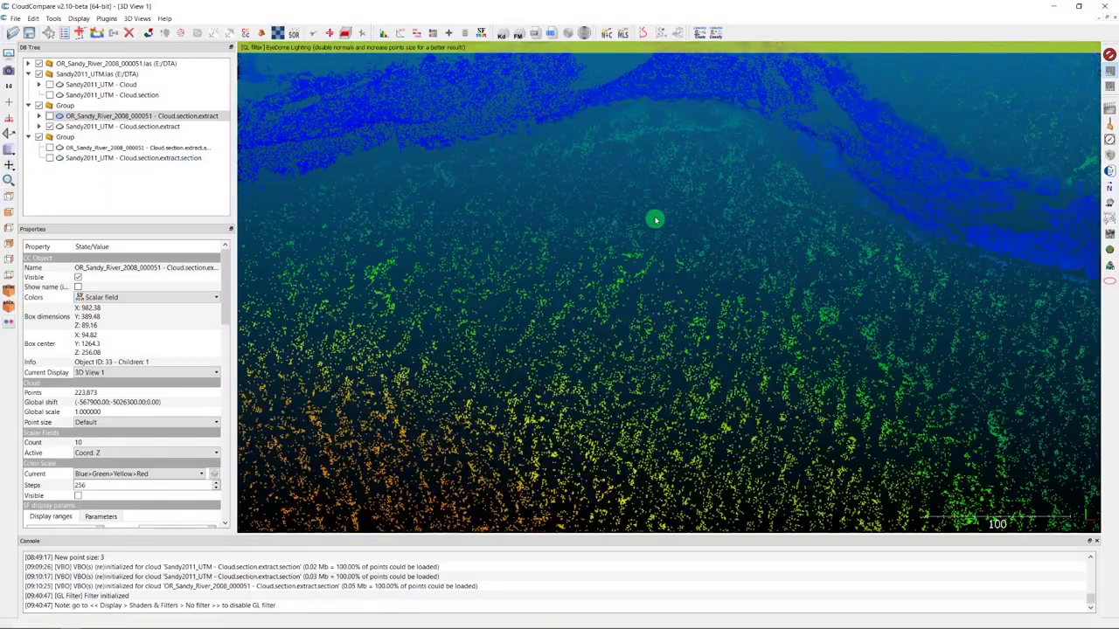
scroll(655, 219, "down", 5)
scroll(683, 320, "up", 5)
left_click_drag(825, 300, 781, 345)
scroll(812, 344, "up", 3)
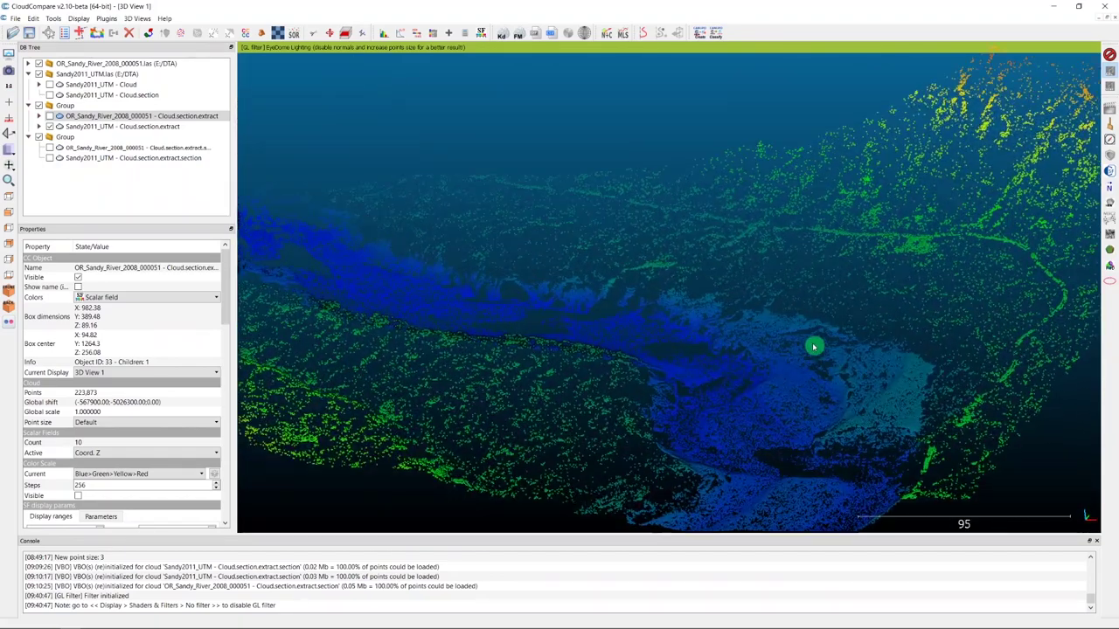
right_click_drag(812, 344, 416, 123)
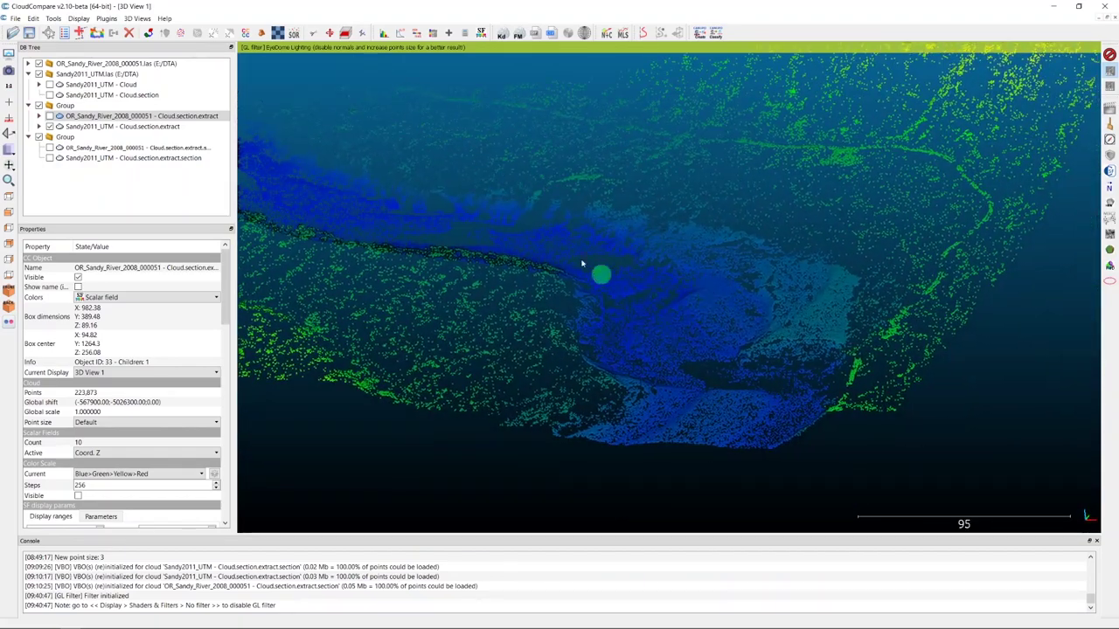
mouse_move(391, 82)
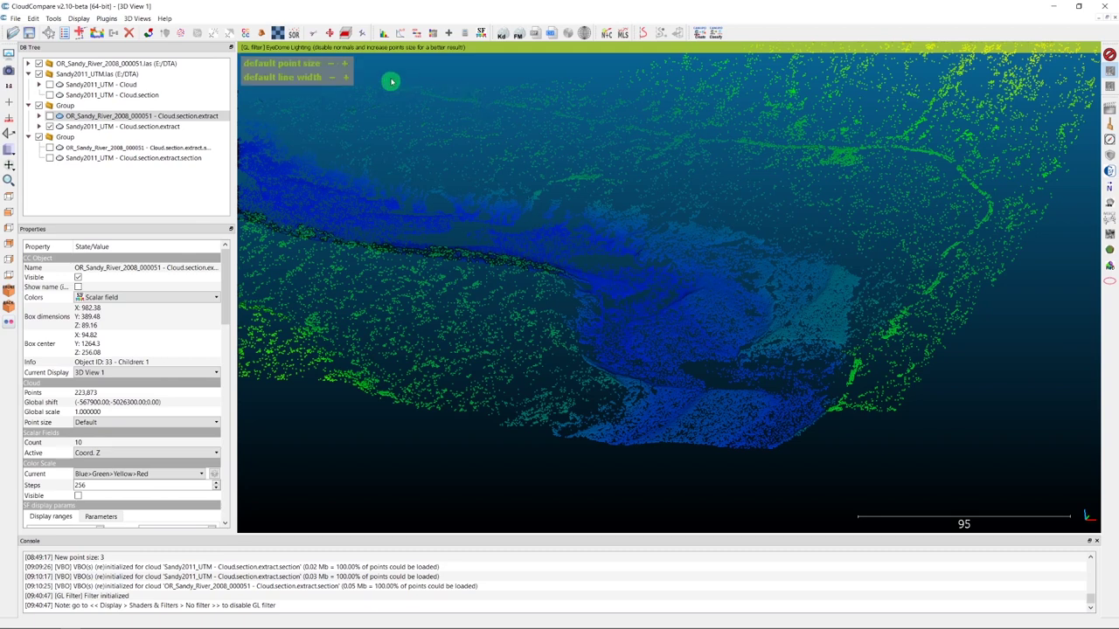
Step: Raise the default point size to 5, then orbit the corridor and toggle the 2011 cloud's visibility
left_click(347, 65)
left_click(347, 64)
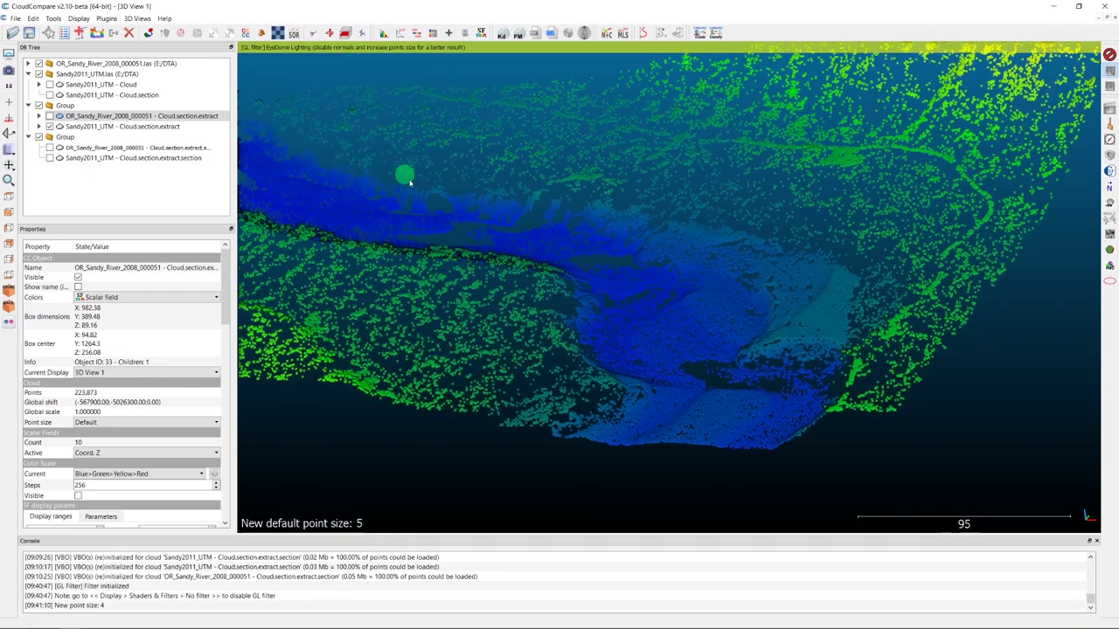
left_click_drag(437, 355, 467, 253)
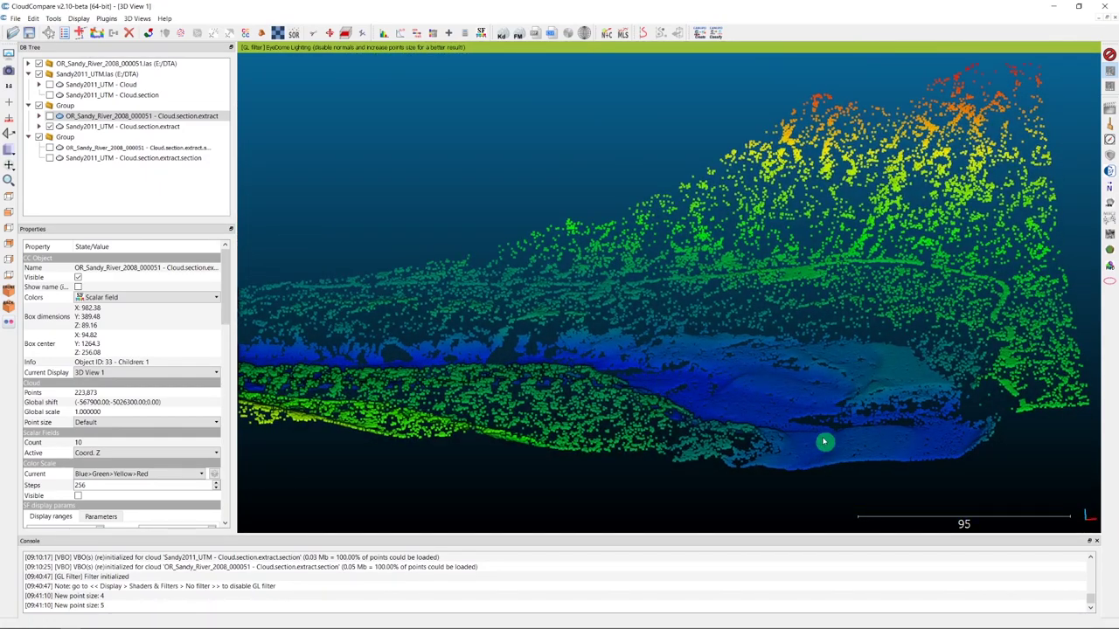
left_click_drag(298, 371, 253, 158)
left_click(50, 127)
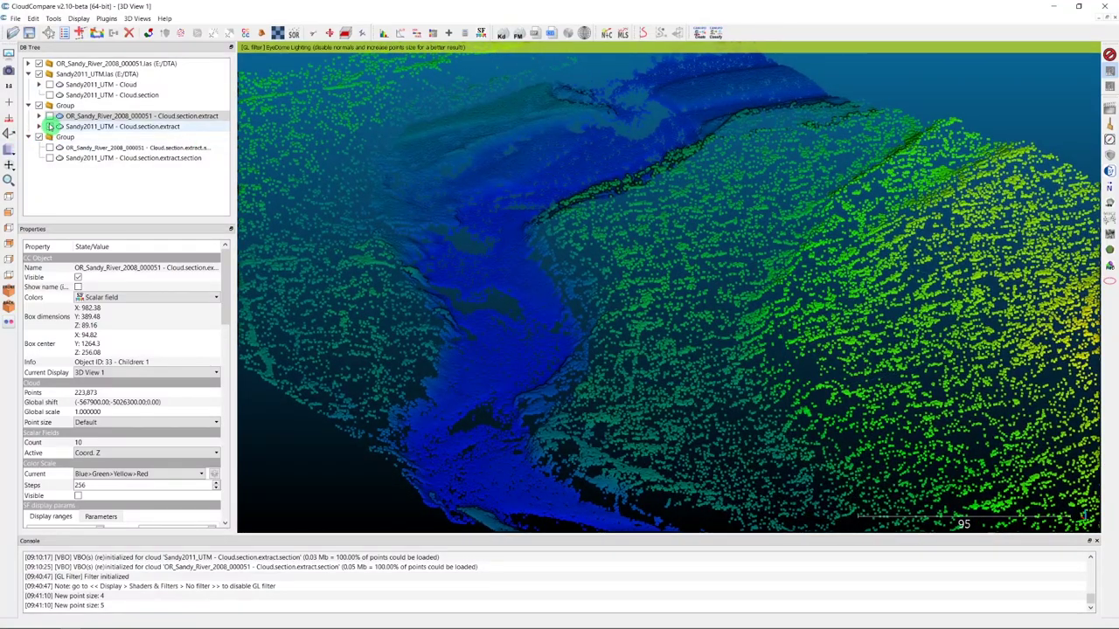
left_click_drag(890, 203, 918, 183)
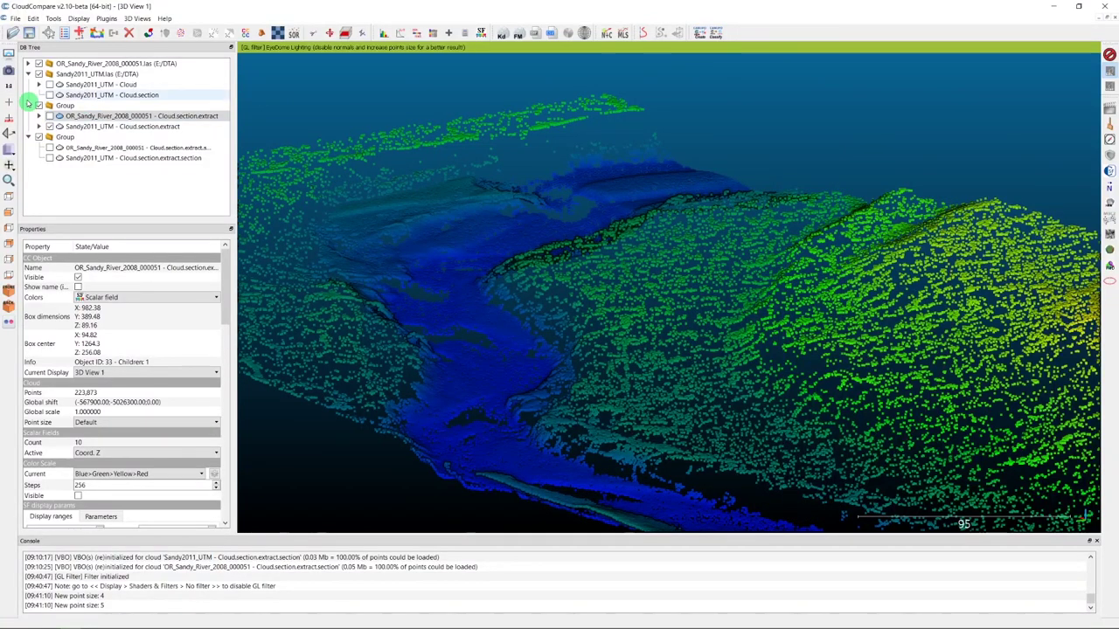
Step: Toggle the 2008 and 2011 extracts on and off while rotating, leaving only 2011 visible
left_click(50, 116)
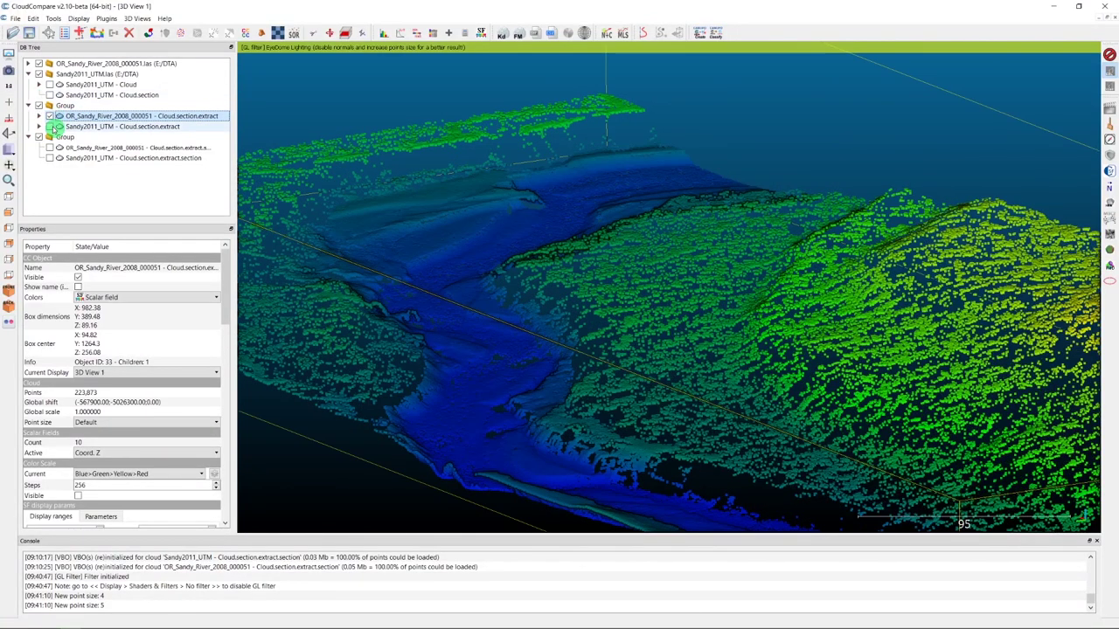
left_click(51, 126)
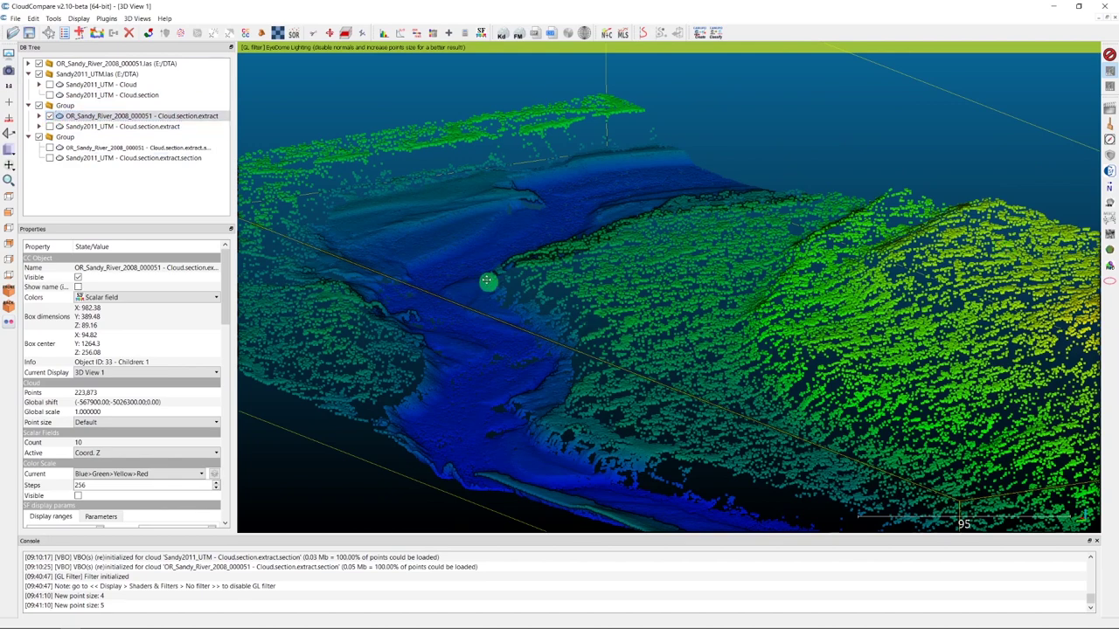
left_click_drag(487, 282, 520, 275)
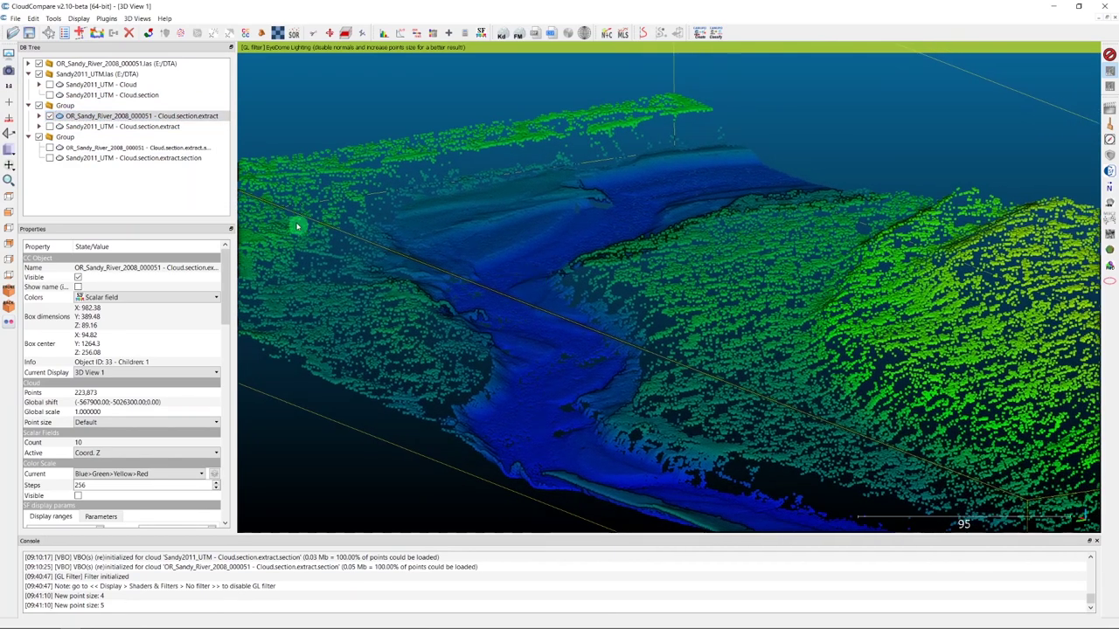
left_click(51, 127)
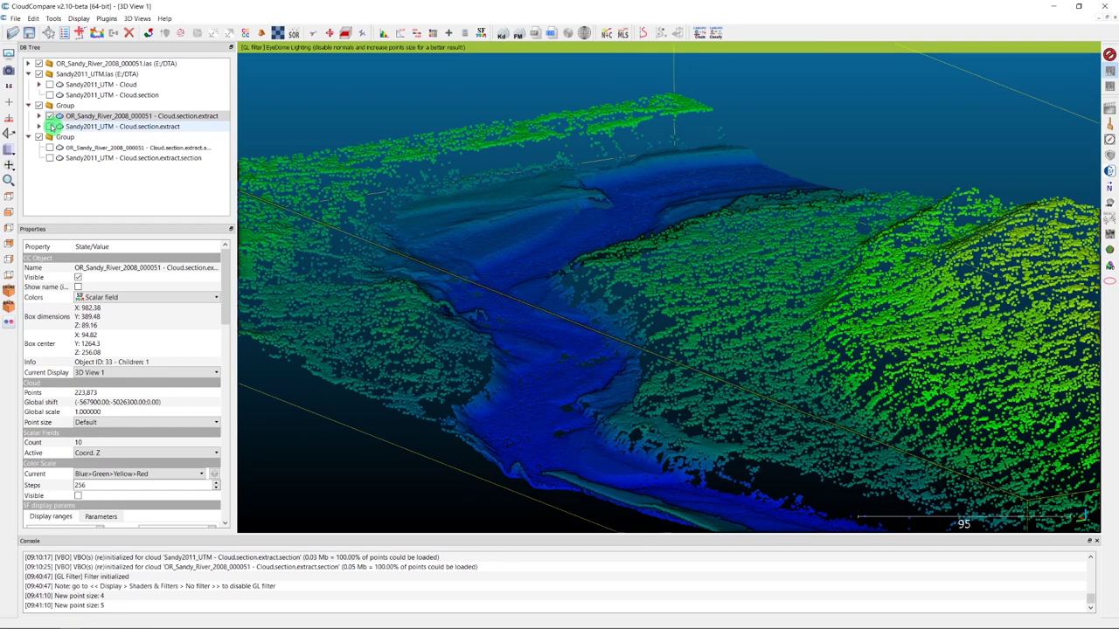
left_click(50, 116)
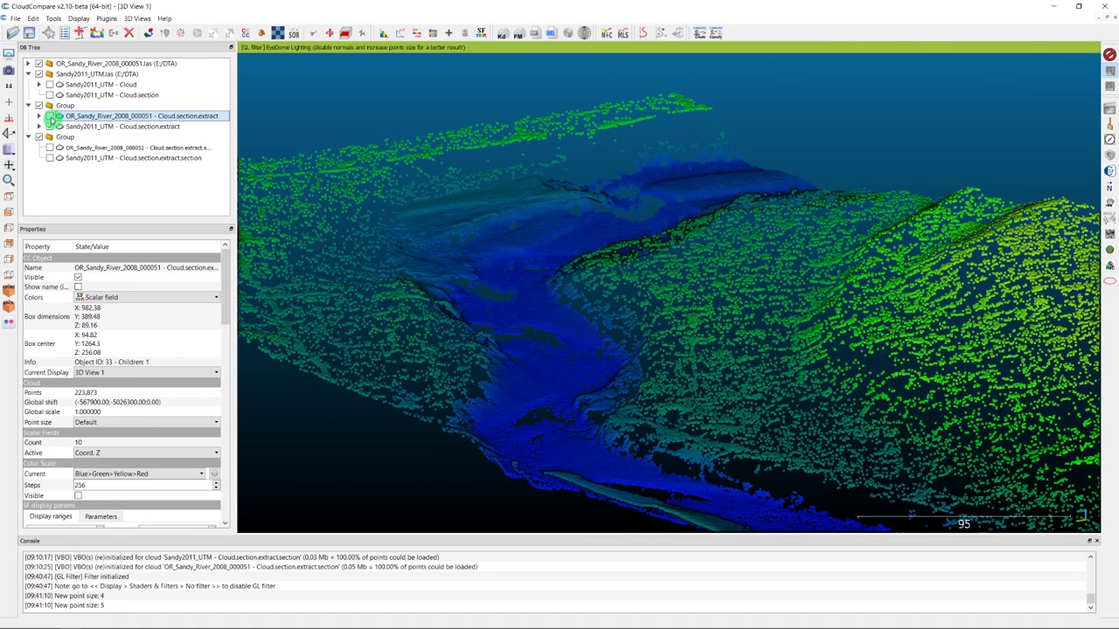
left_click(50, 116)
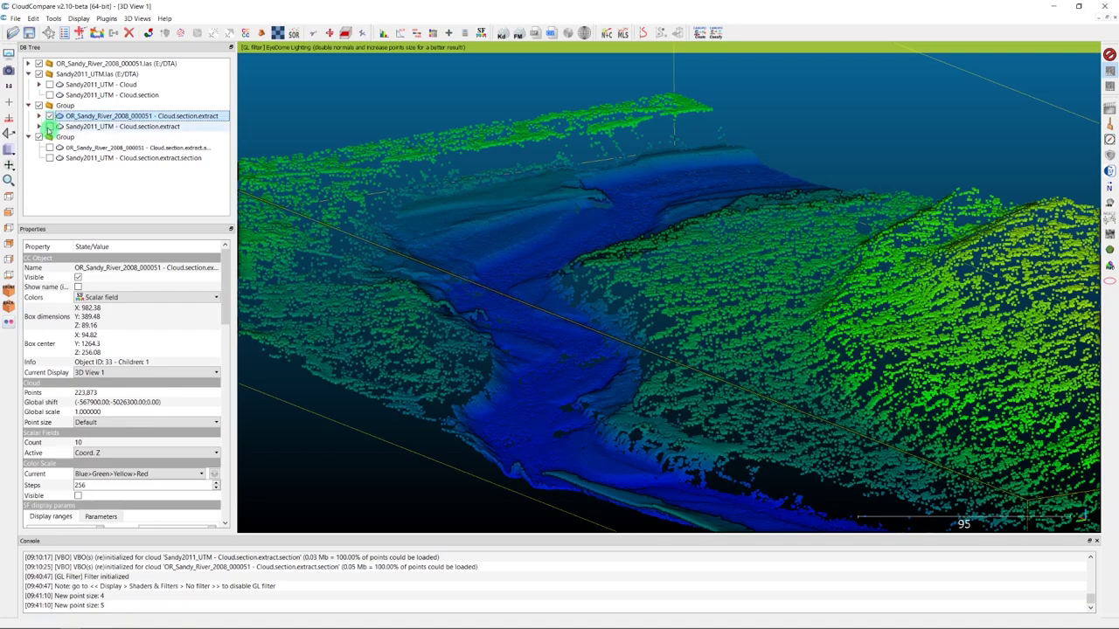
left_click(50, 117)
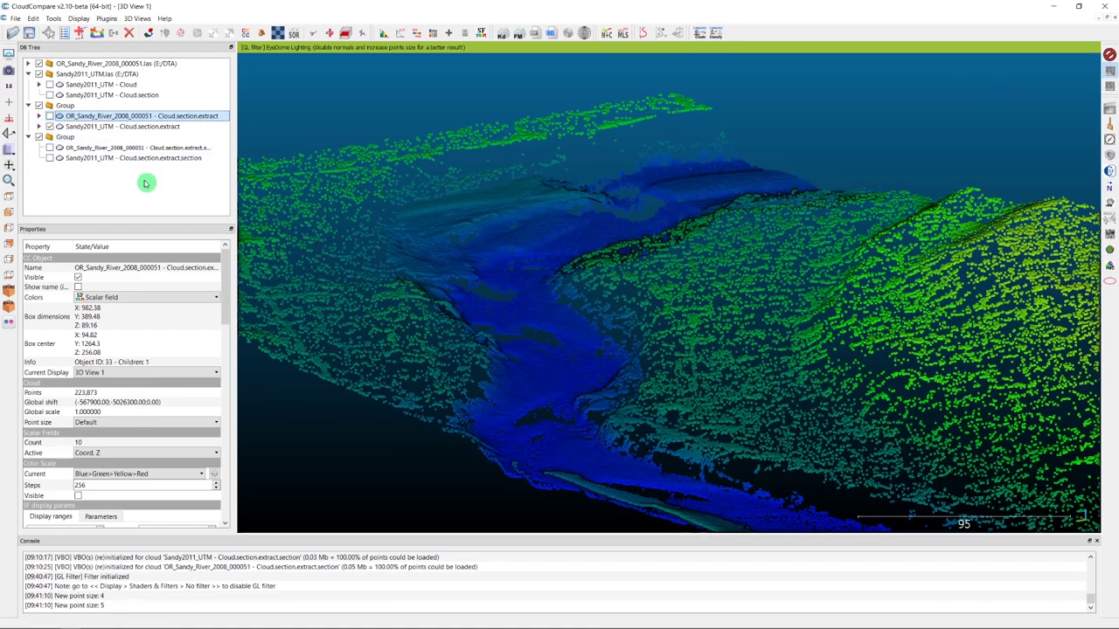
left_click_drag(782, 266, 872, 302)
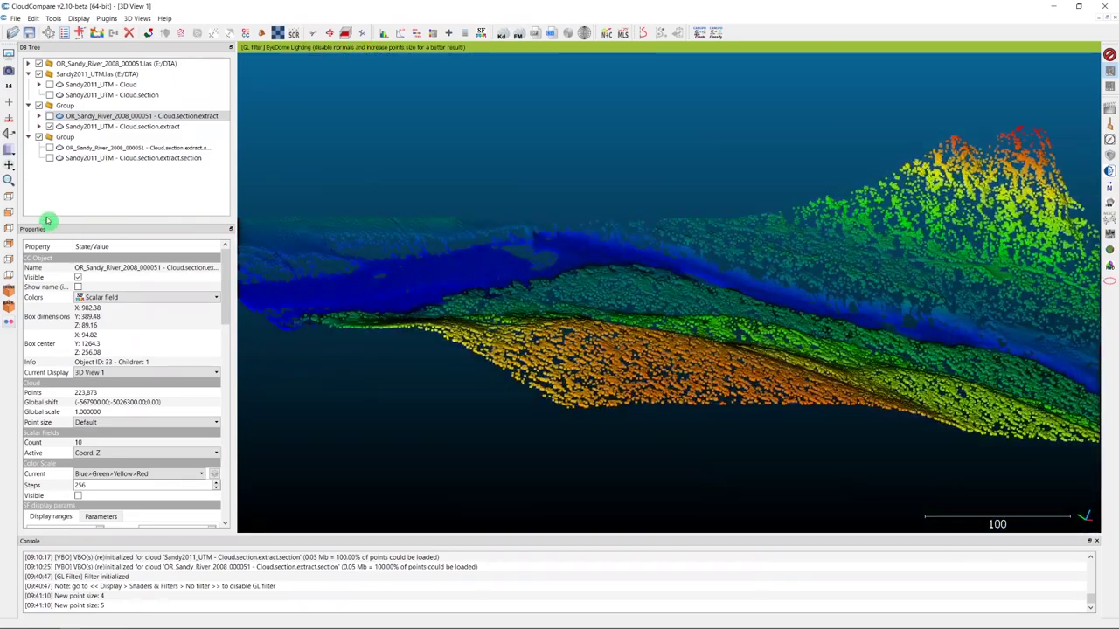
Step: Look down on the 2011 extract from above, then select both 2008 and 2011 section.extract clouds
left_click(9, 201)
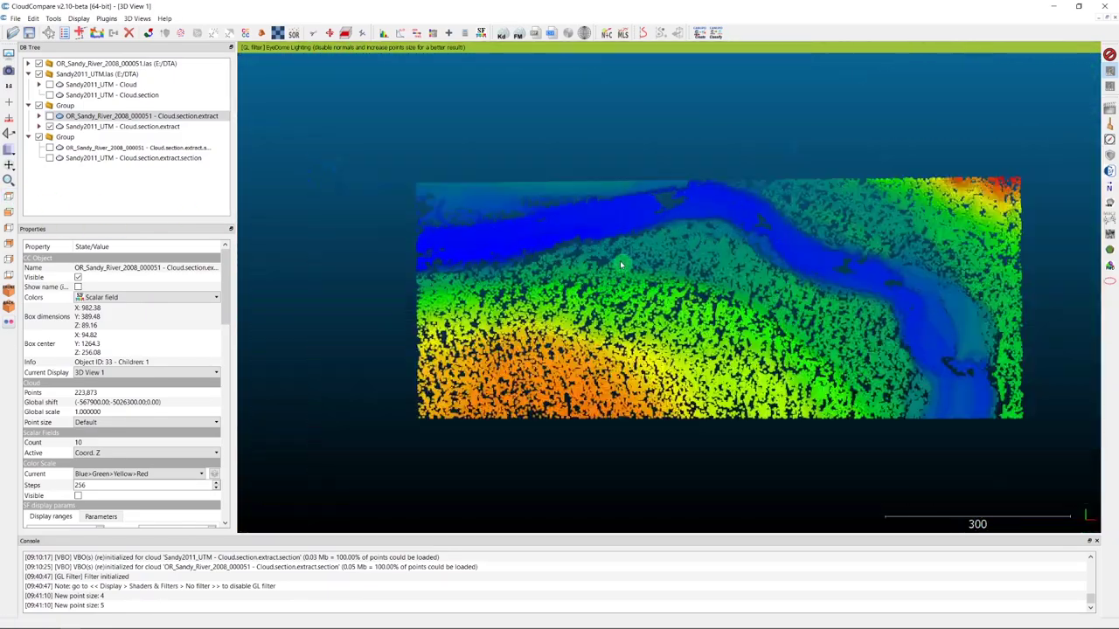
left_click_drag(821, 283, 636, 249)
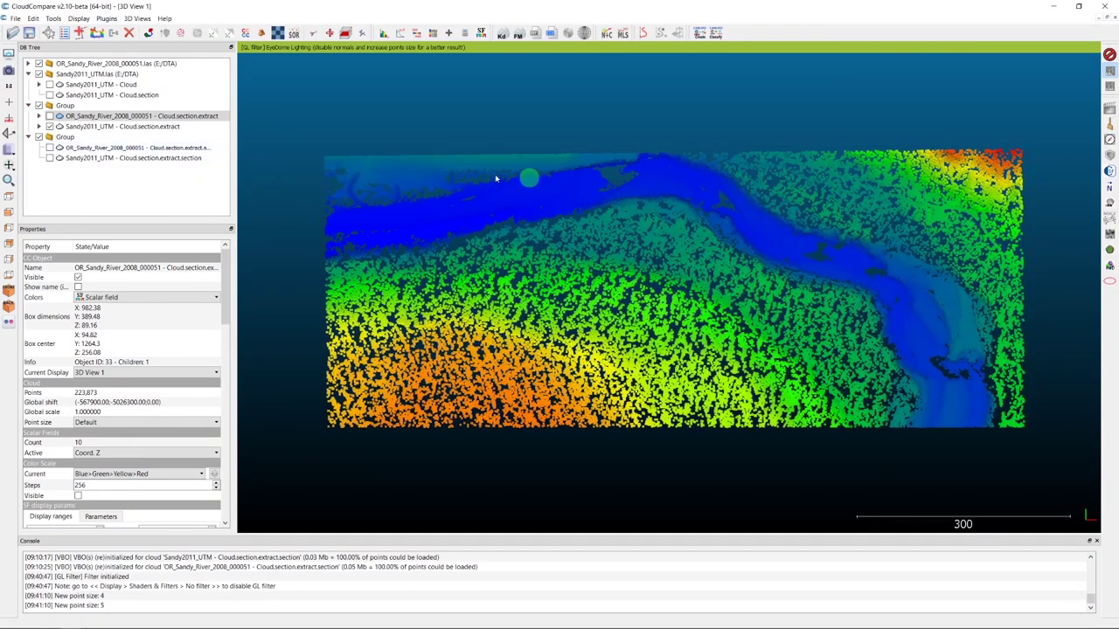
left_click(95, 127, "ctrl")
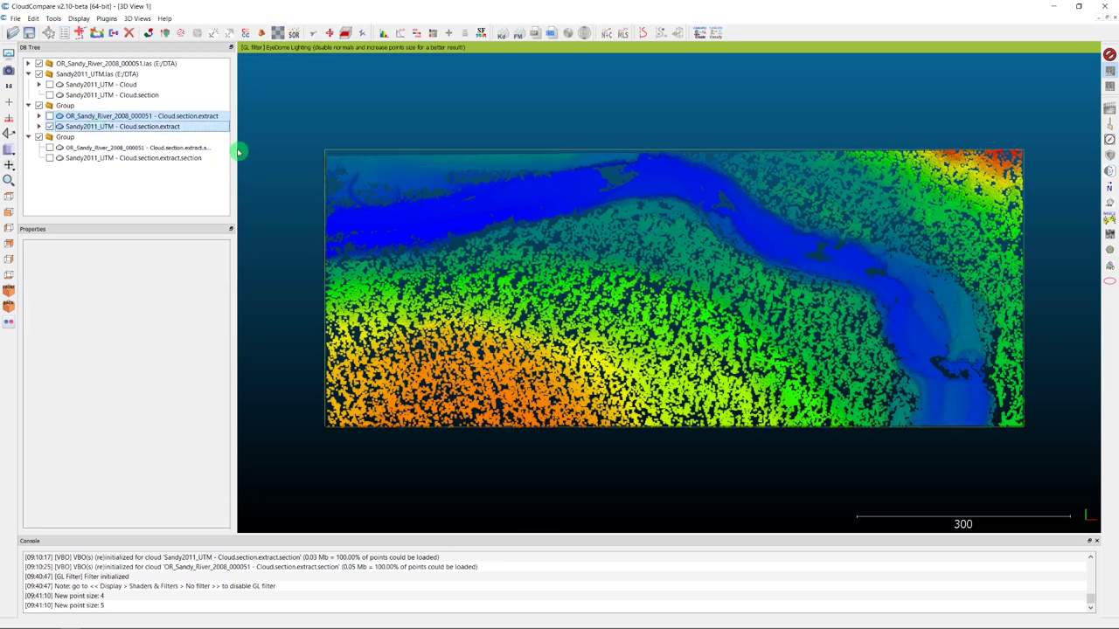
left_click(144, 115)
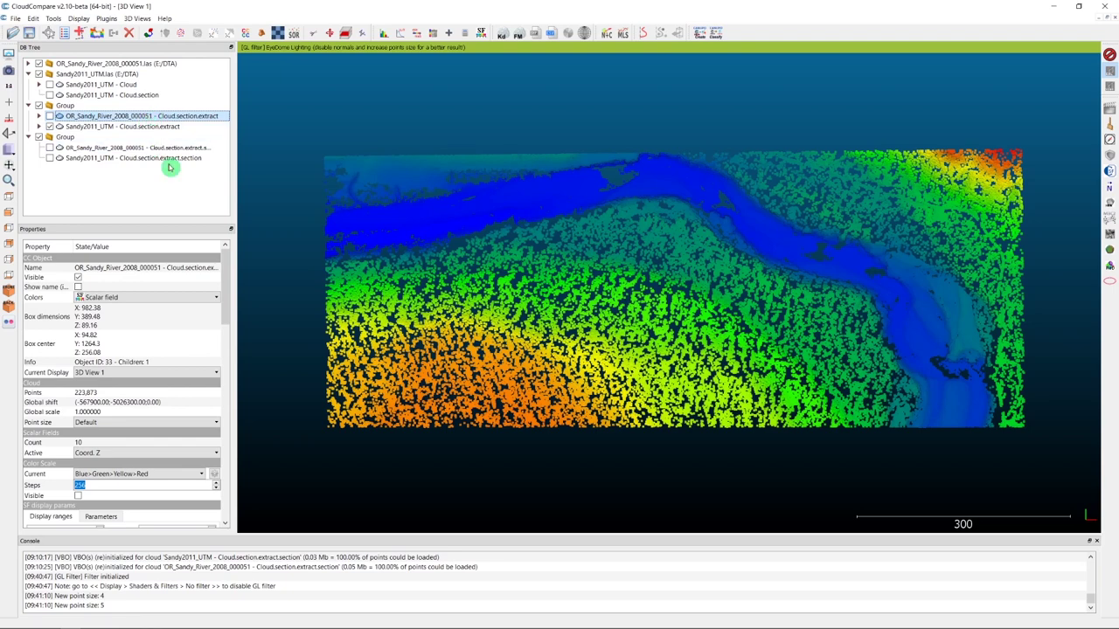
left_click(120, 129, "ctrl")
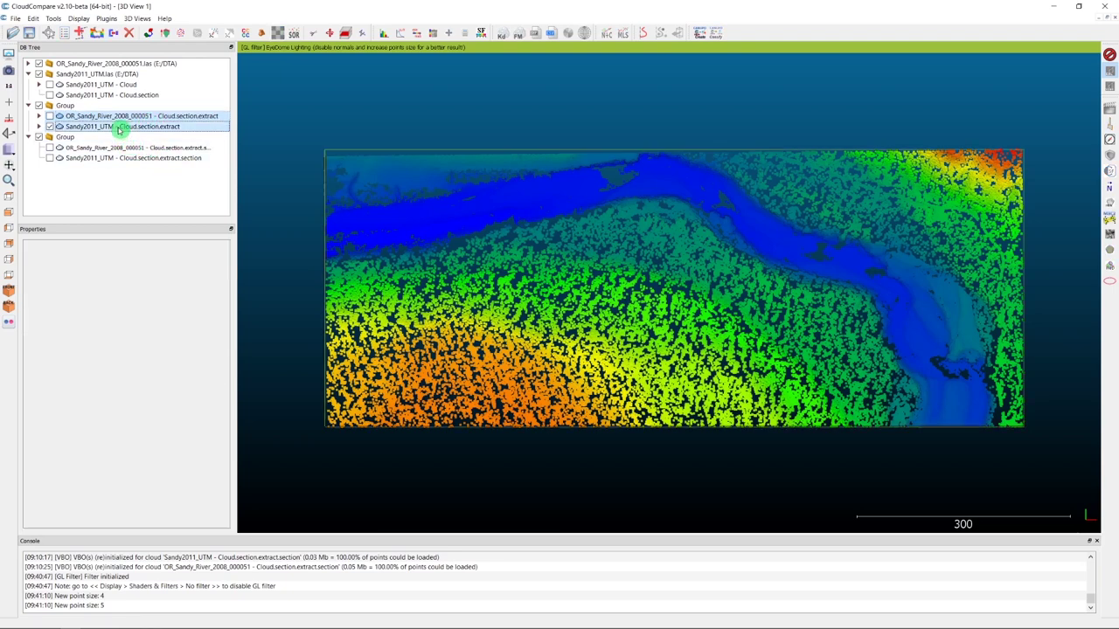
mouse_move(263, 122)
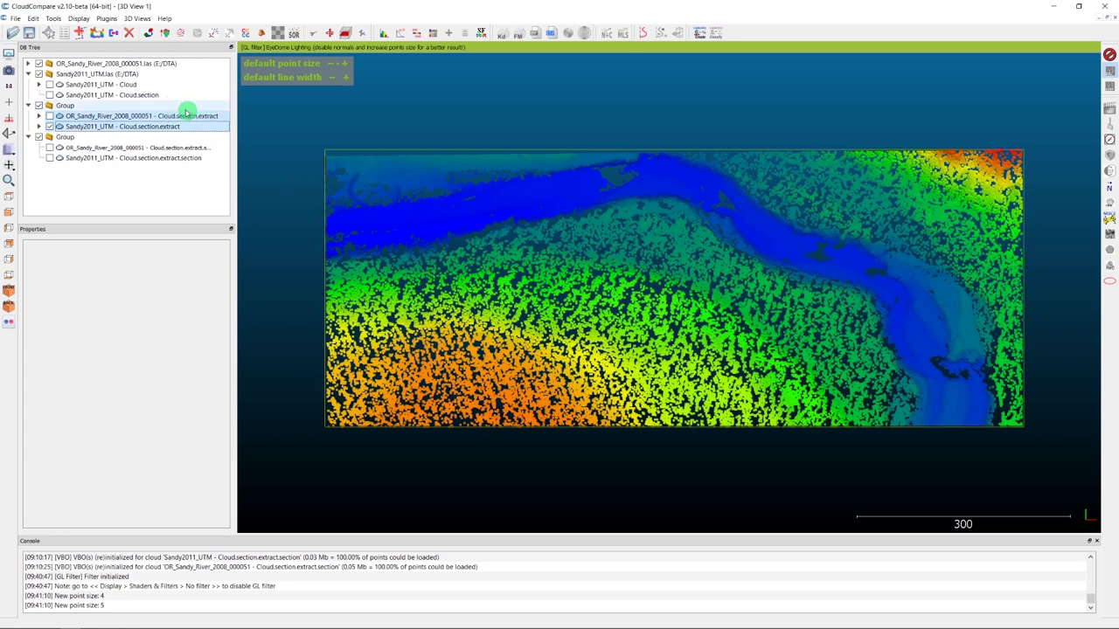
Step: Launch the M3C2 plugin with the 2008 extract as cloud #1 and 2011 as cloud #2
left_click(1110, 225)
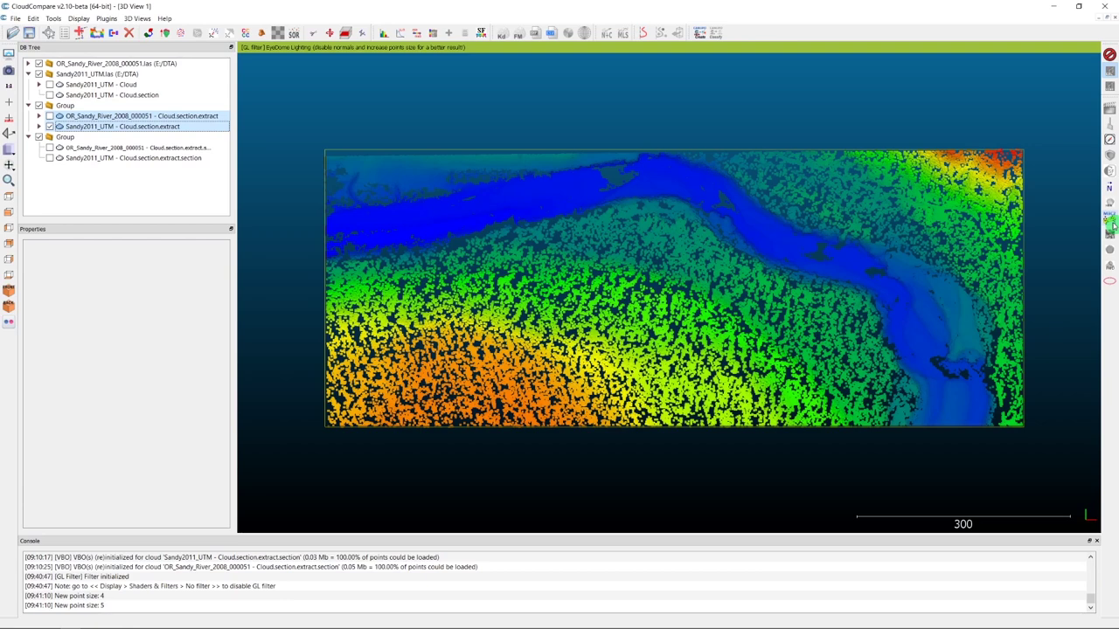
left_click(1111, 220)
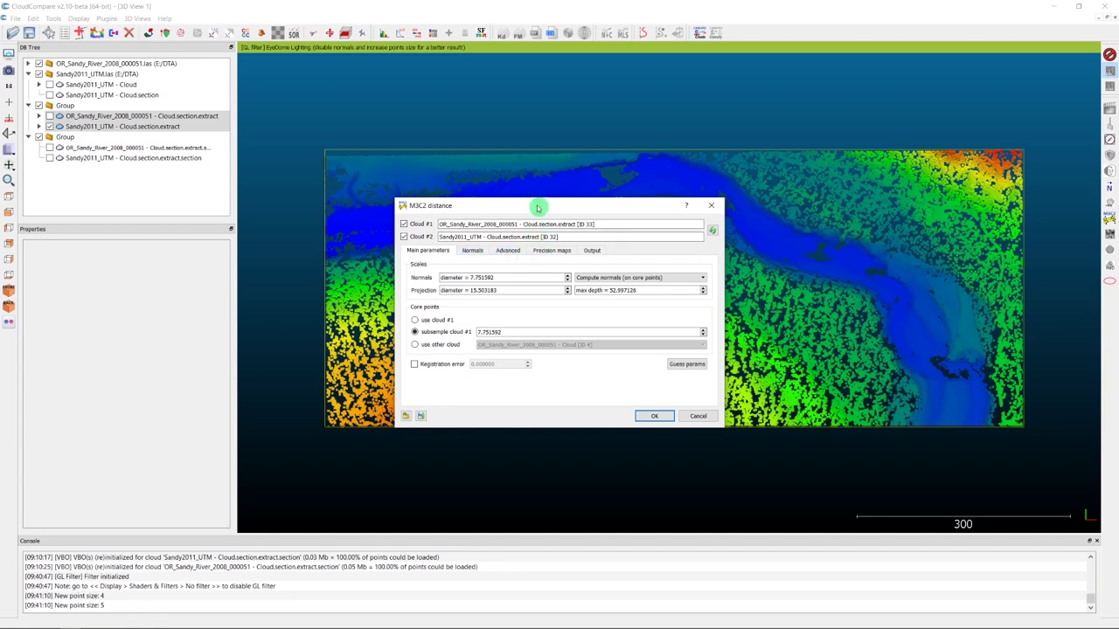
left_click_drag(570, 211, 574, 193)
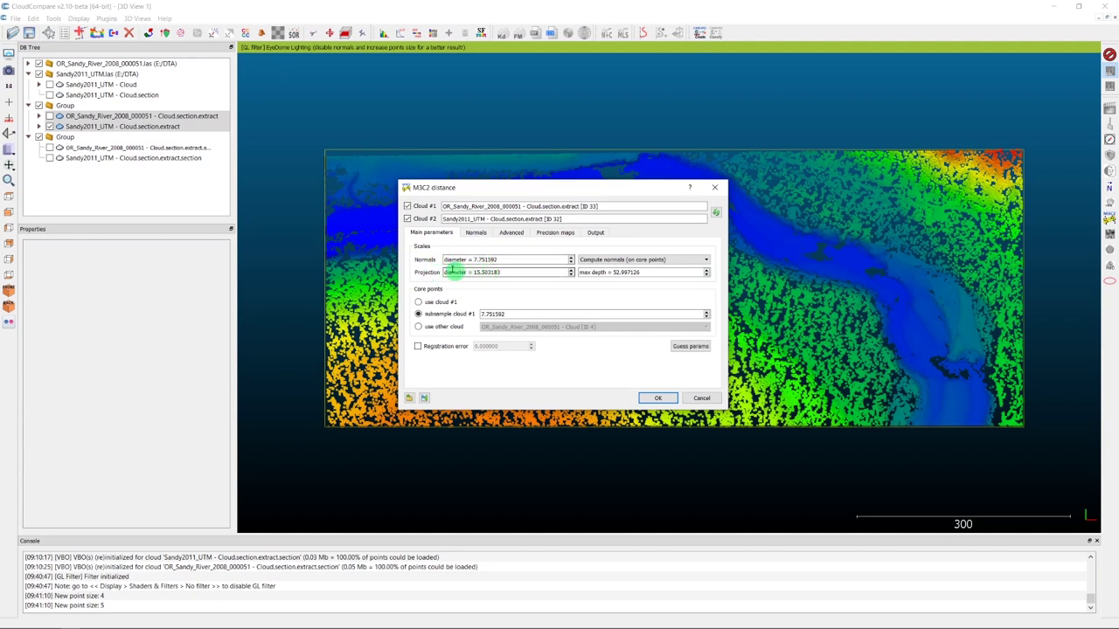
left_click(455, 271)
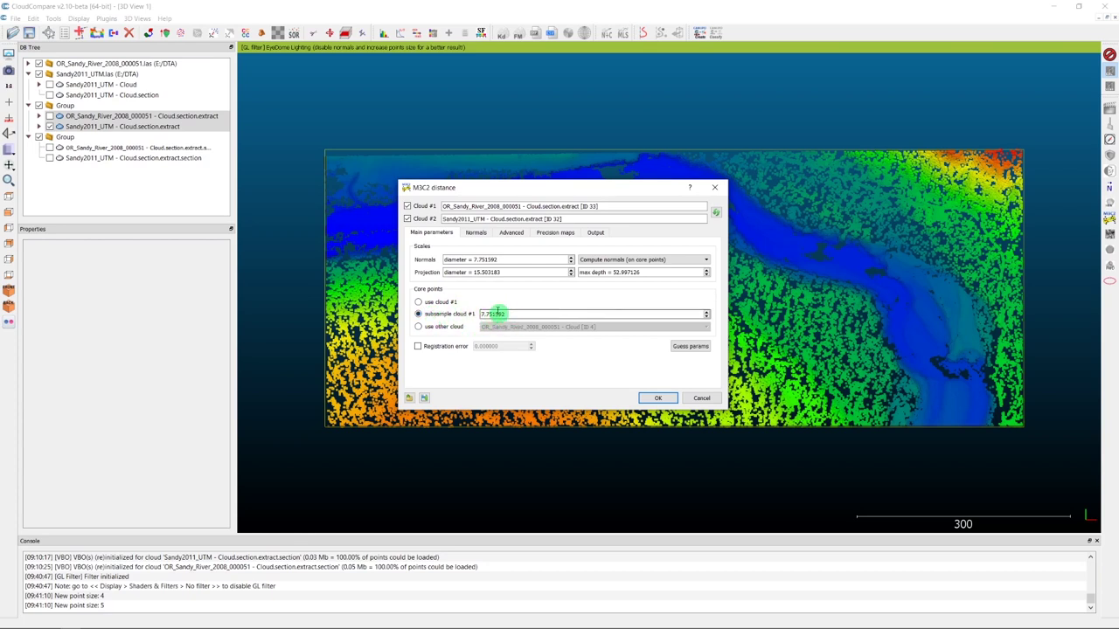
Step: Set M3C2 core points to 'use cloud #1' and leave registration error unchecked
left_click(418, 302)
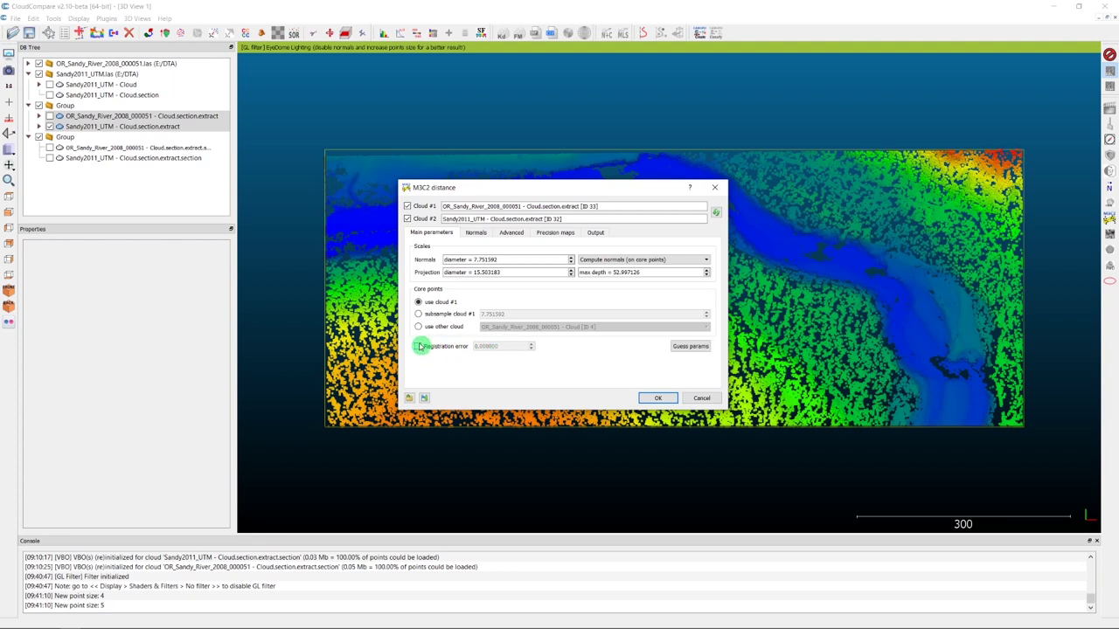
left_click(418, 347)
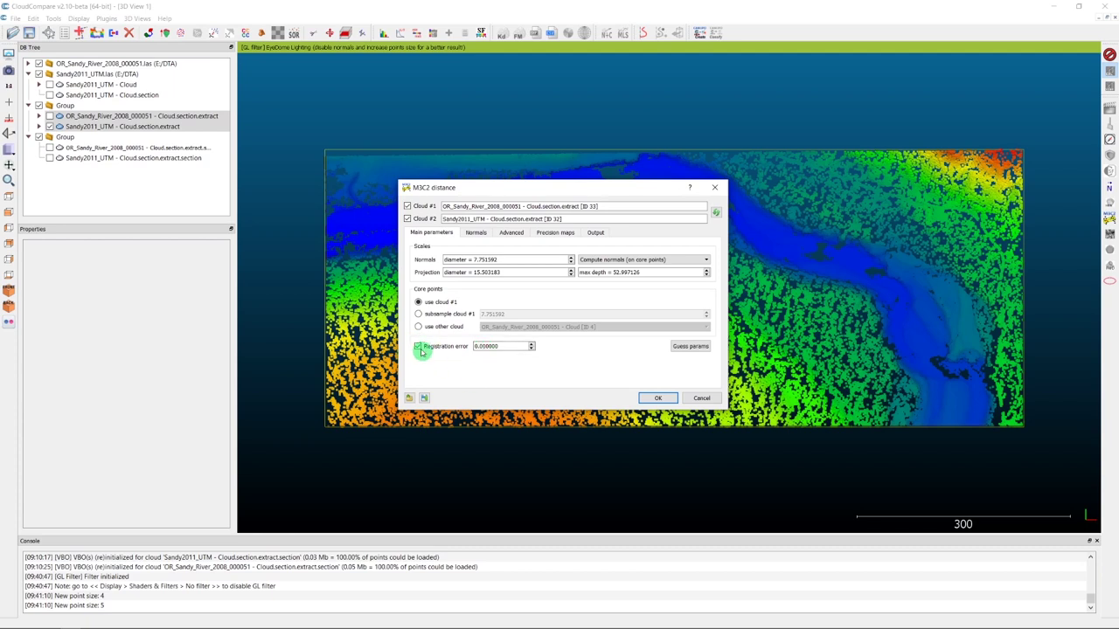
left_click(419, 347)
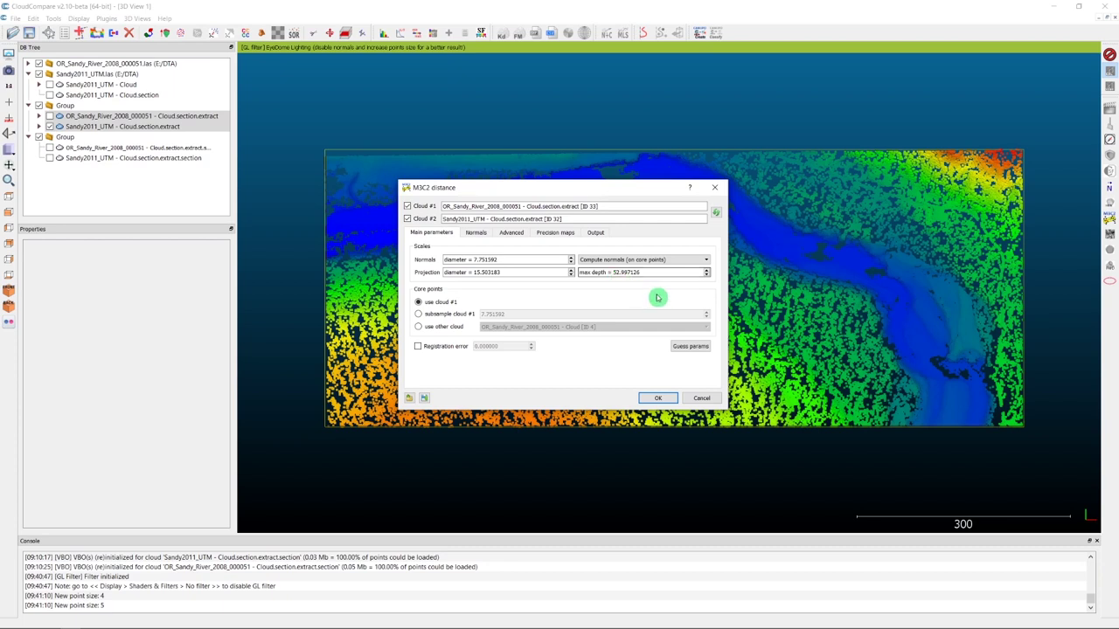
Step: Run Guess params so M3C2 estimates its scale parameters and reports them in the console
left_click(699, 348)
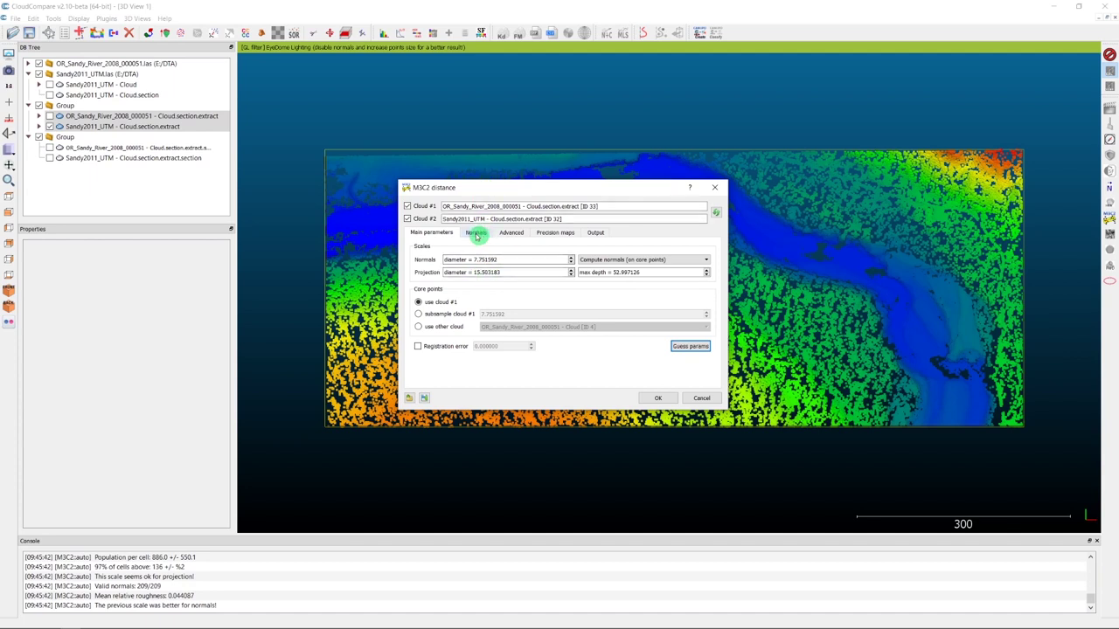
Step: Review the M3C2 normals, advanced and precision maps options, leaving precision maps unused
left_click(476, 232)
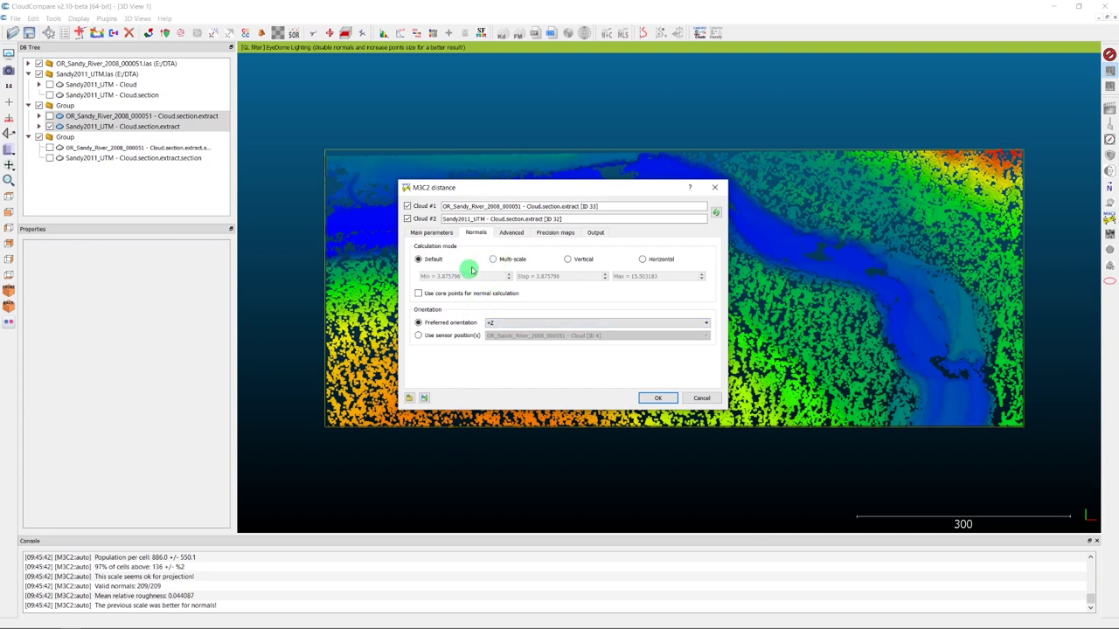
left_click(512, 233)
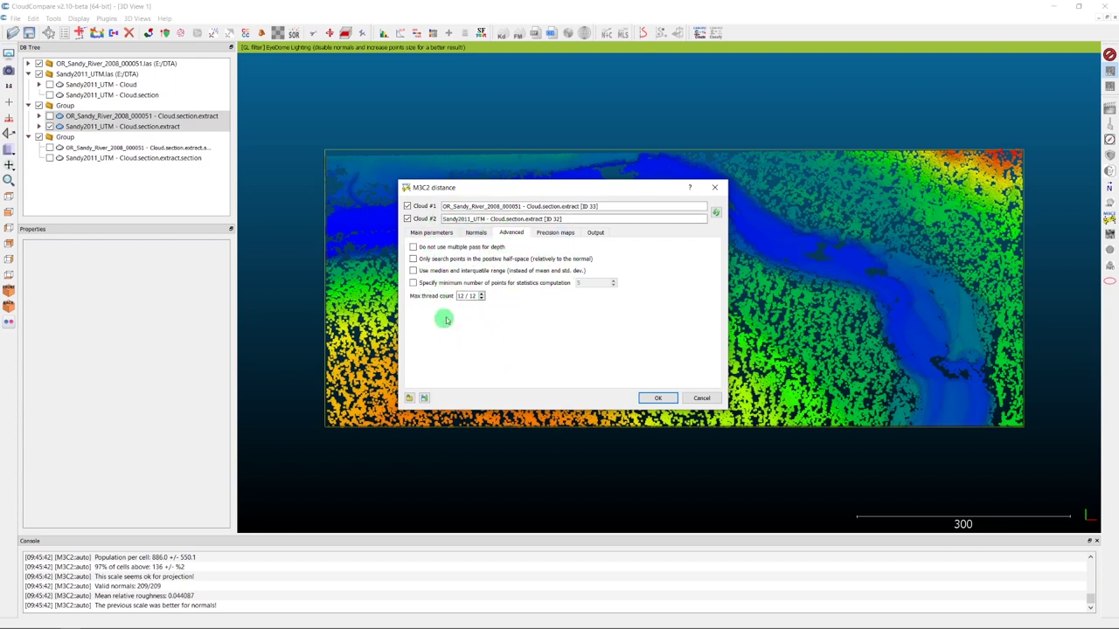
left_click(555, 234)
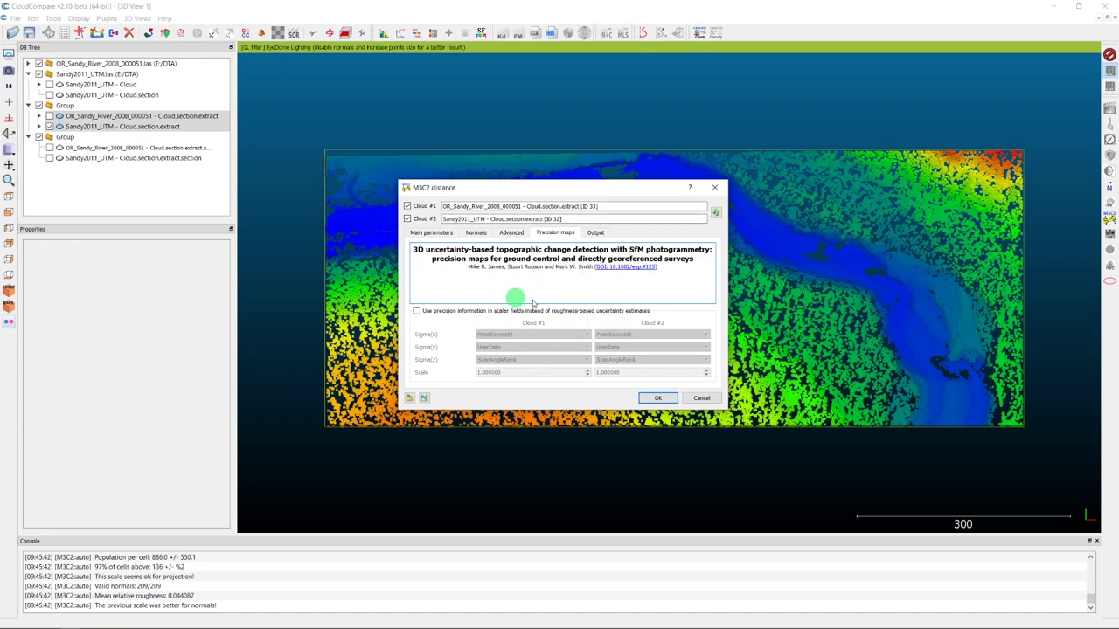
Step: Run M3C2 with core points projected on Cloud #2, creating 'M3C2 output scale=7.75159'
left_click(596, 233)
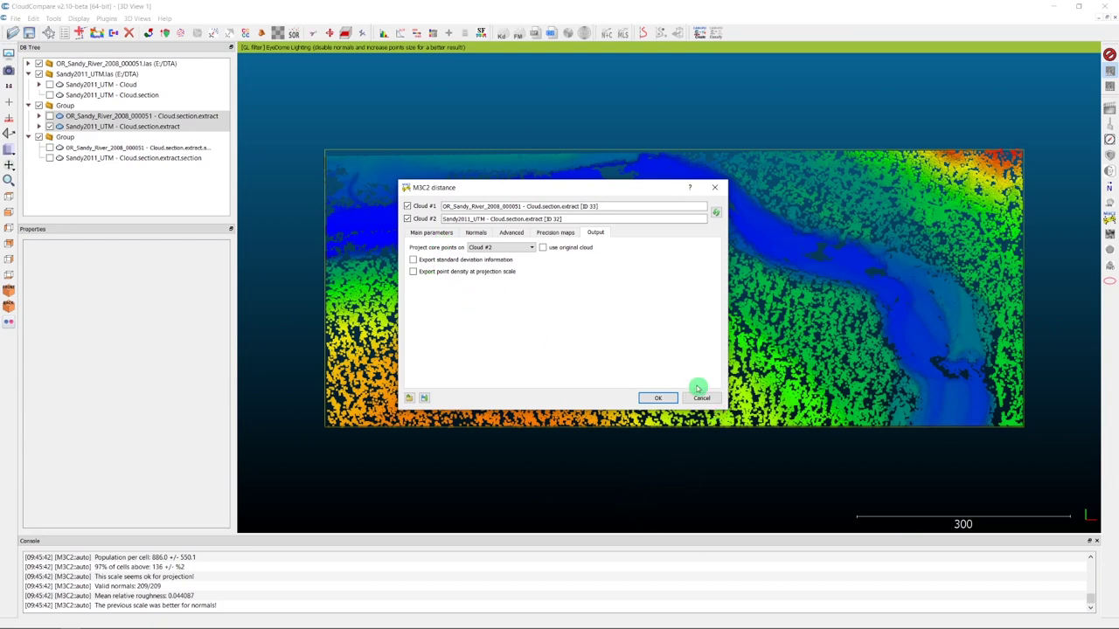
left_click(658, 399)
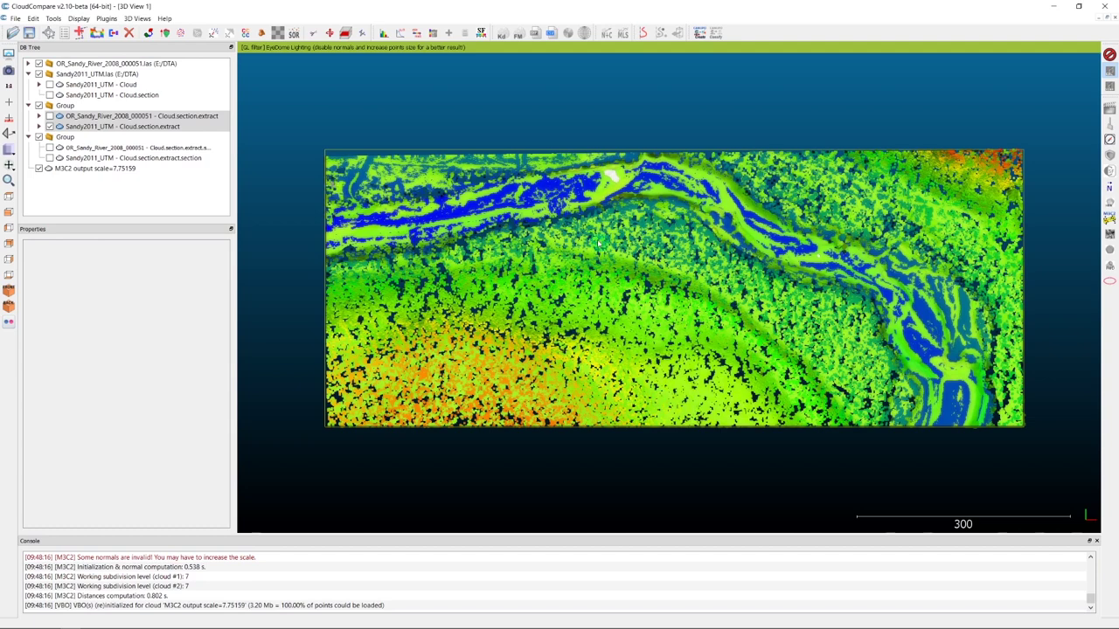
Step: Hide the Sandy2011_UTM - Cloud.section.extract cloud so only the M3C2 output shows
left_click(317, 158)
left_click(109, 126)
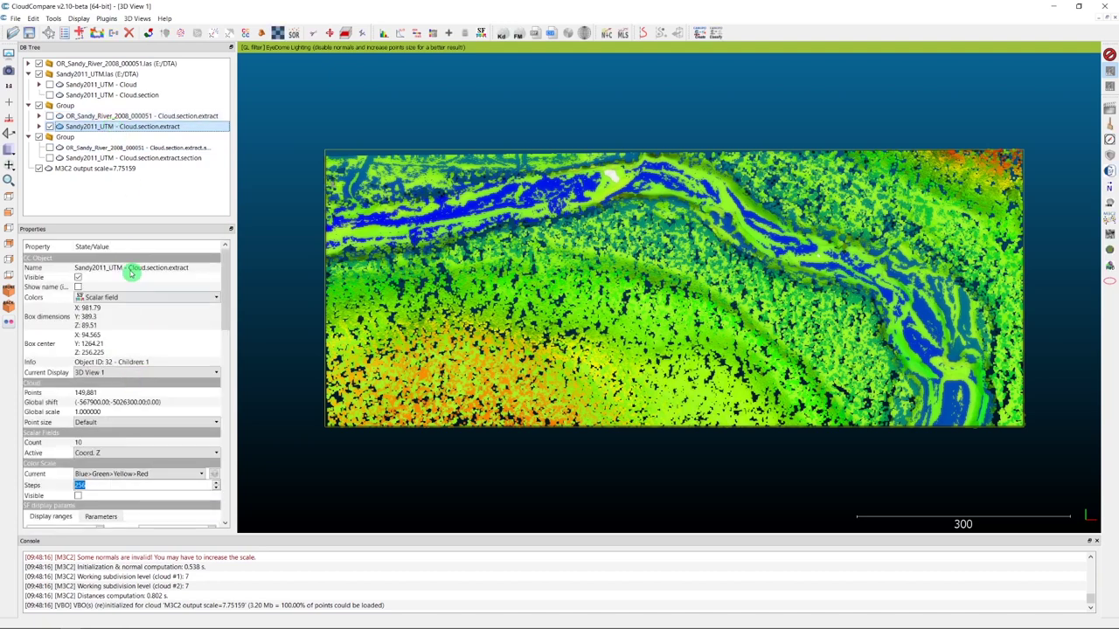
left_click(90, 115)
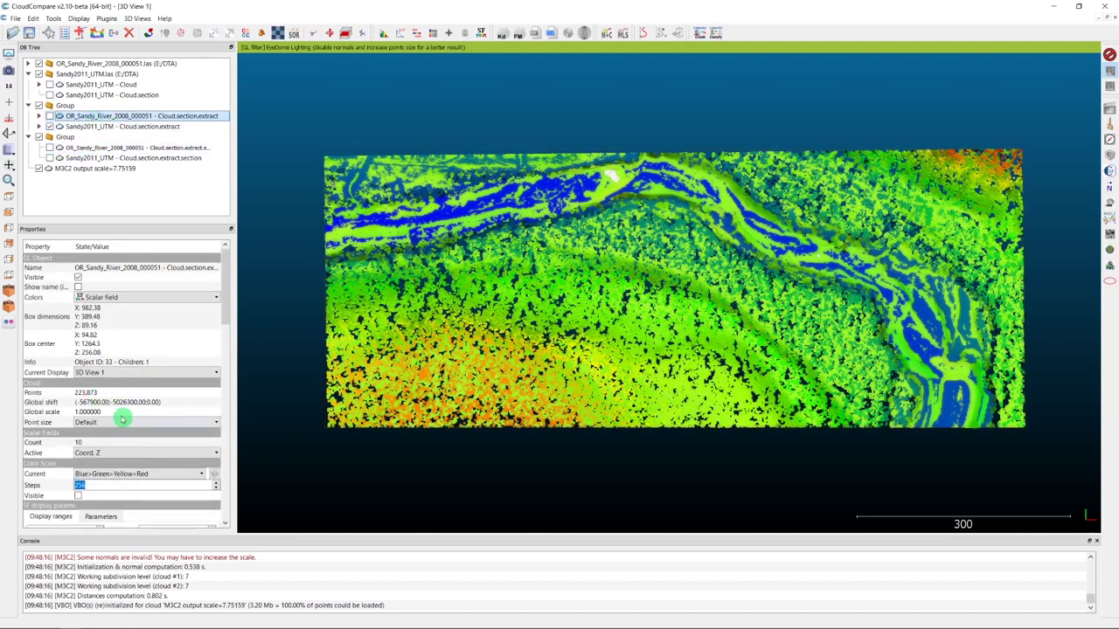
left_click(50, 127)
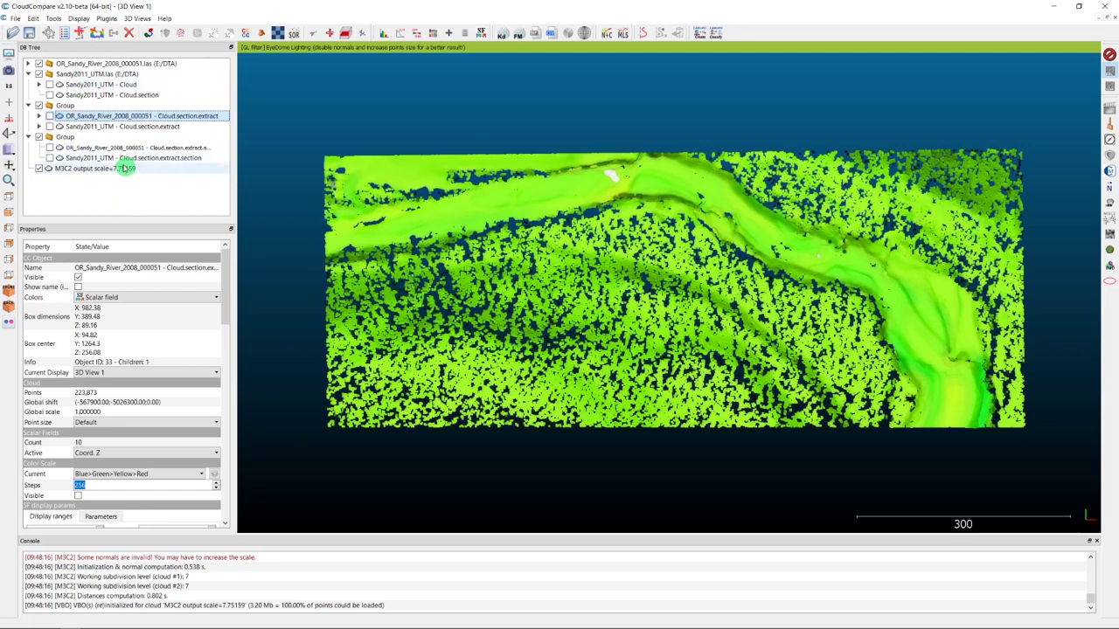
Step: Show the M3C2 output cloud's Display ranges in Properties and close the Console panel
left_click(90, 170)
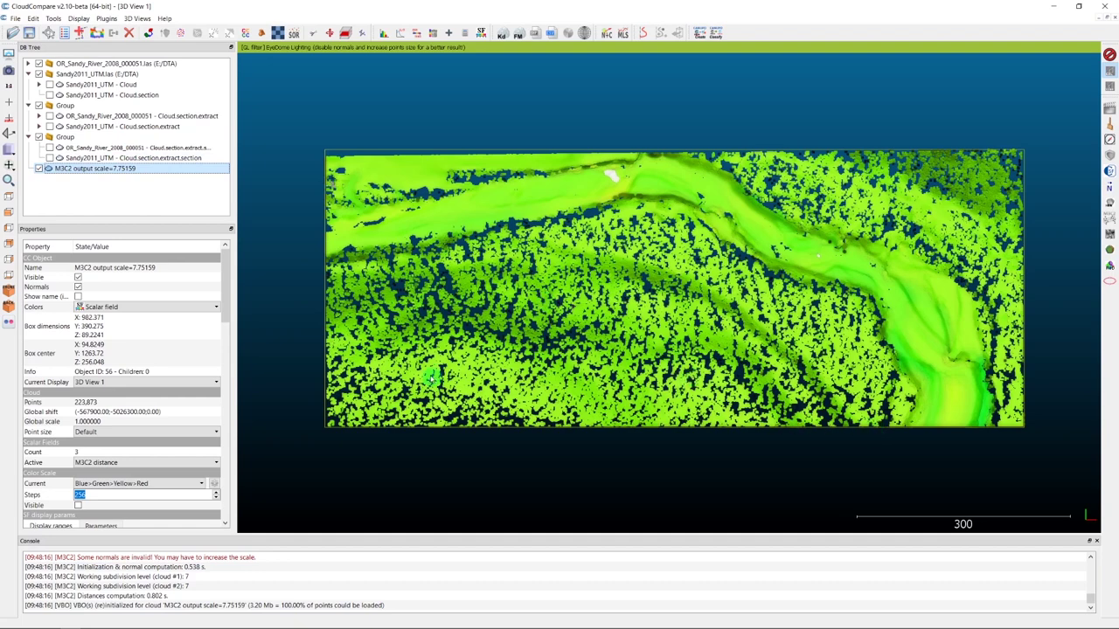
left_click_drag(225, 262, 239, 382)
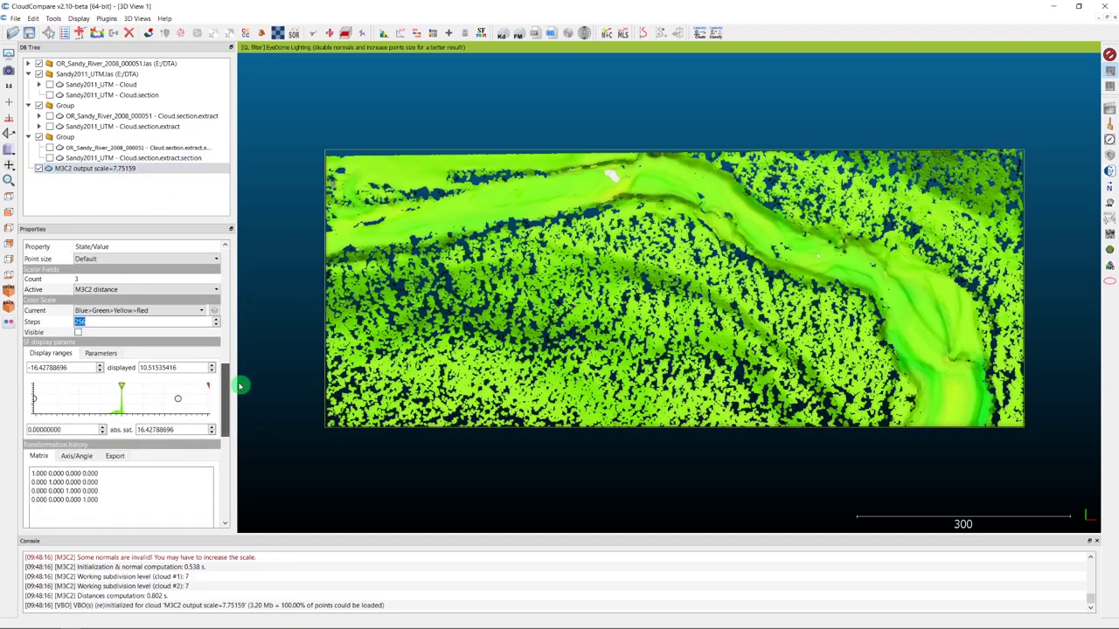
left_click(1096, 540)
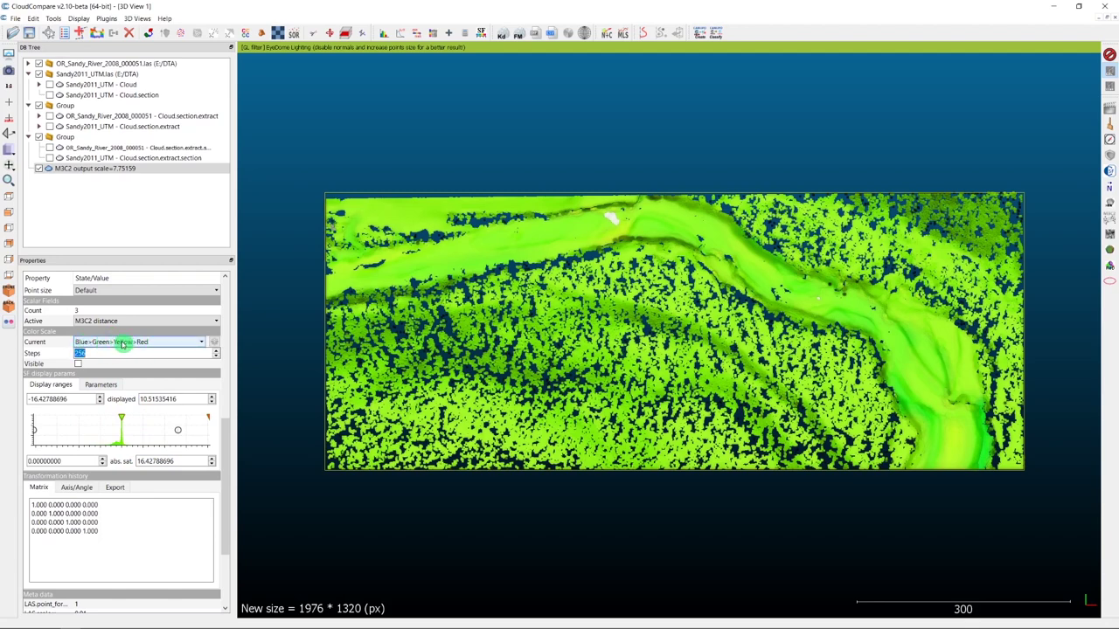
Step: Check the M3C2 SF display parameters, then bring up the Current color scale list
left_click(101, 387)
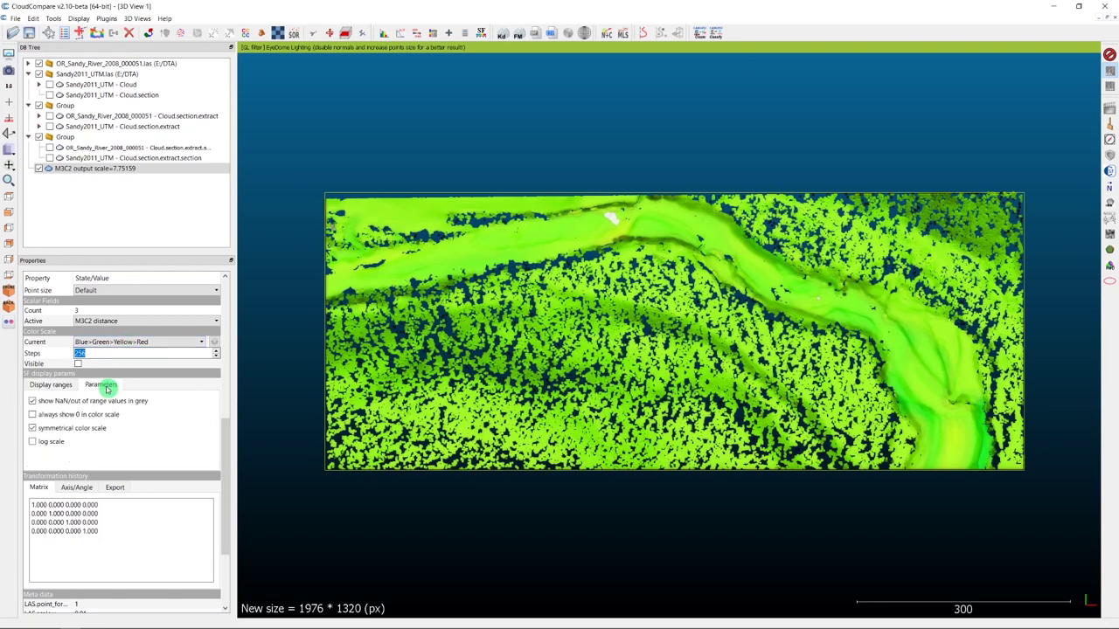
left_click(35, 428)
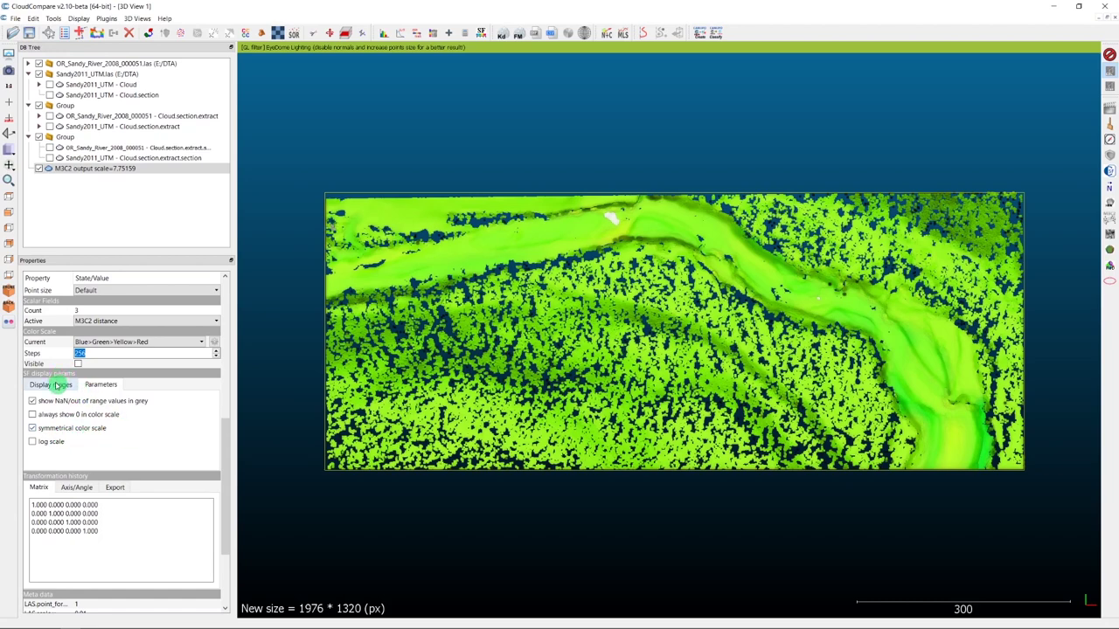
left_click(57, 386)
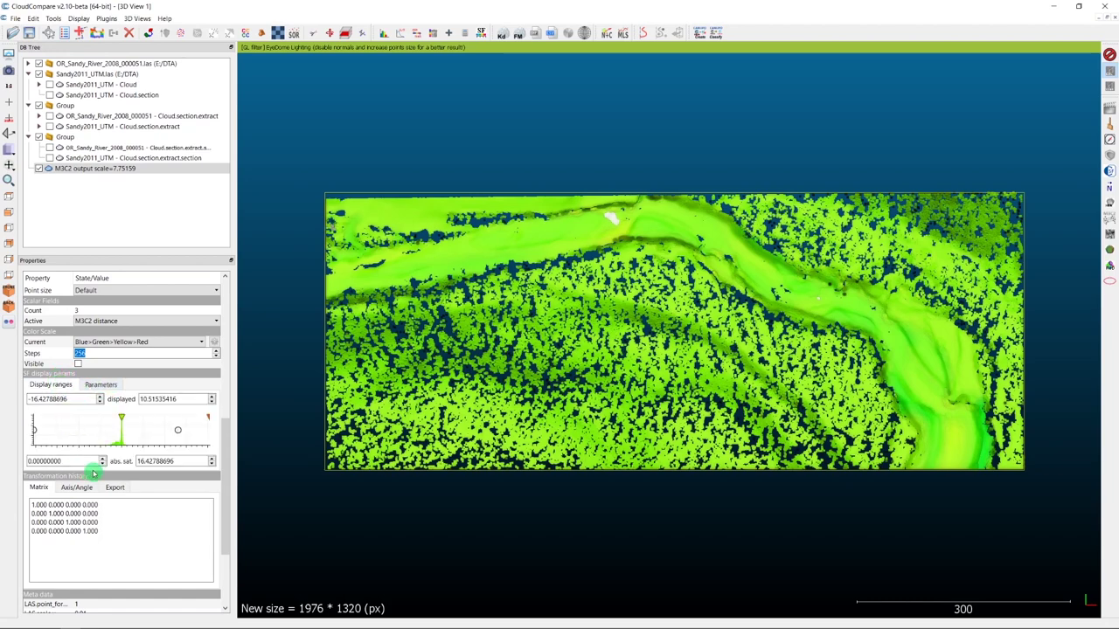
left_click(114, 348)
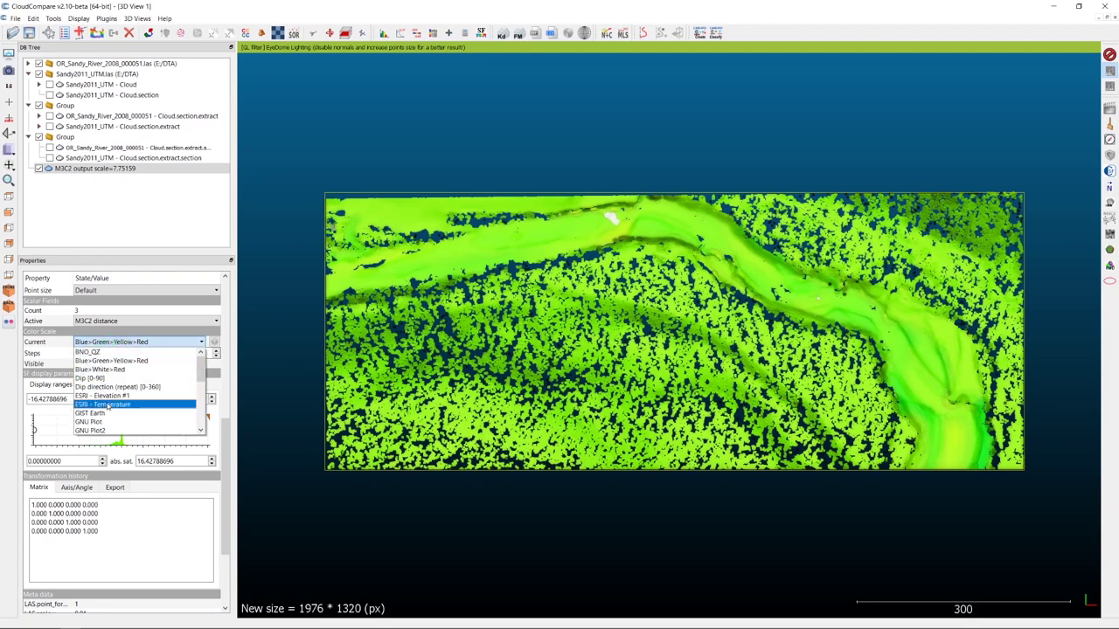
Step: Keep Blue>Green>Yellow>Red and bring up its ramp in the Color Scale Editor
scroll(108, 405, "down", 6)
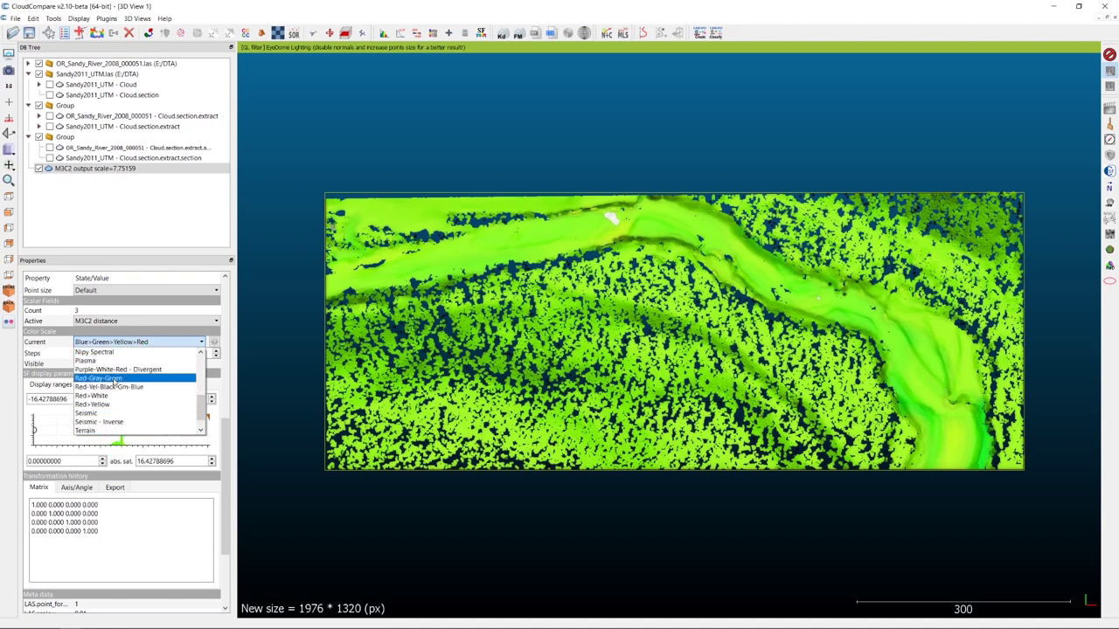
left_click(56, 347)
left_click(213, 344)
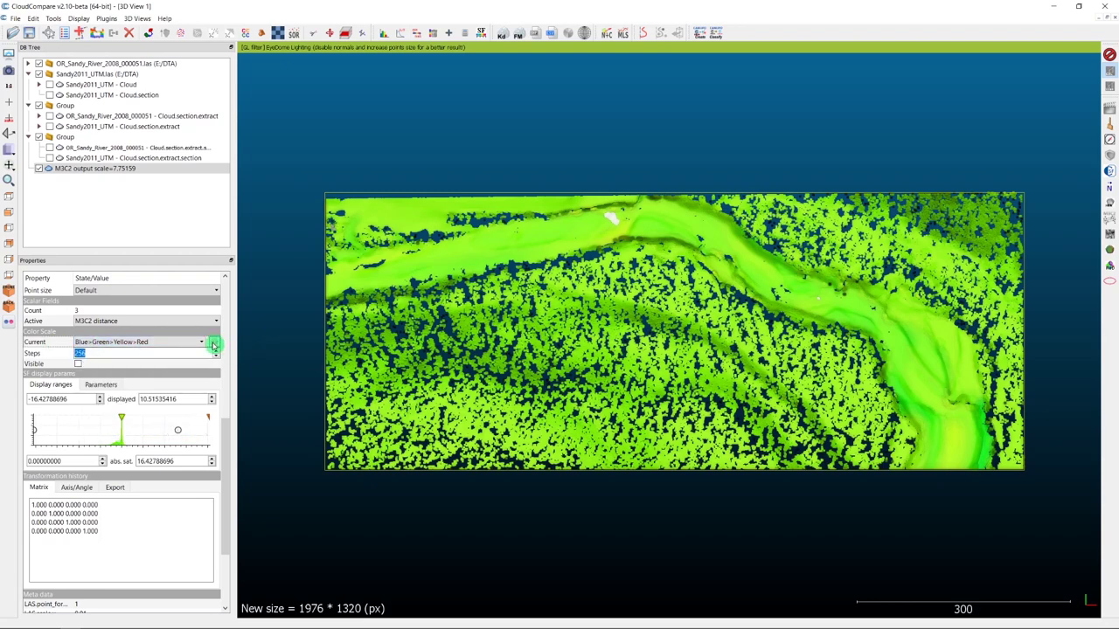
left_click(79, 352)
left_click(215, 345)
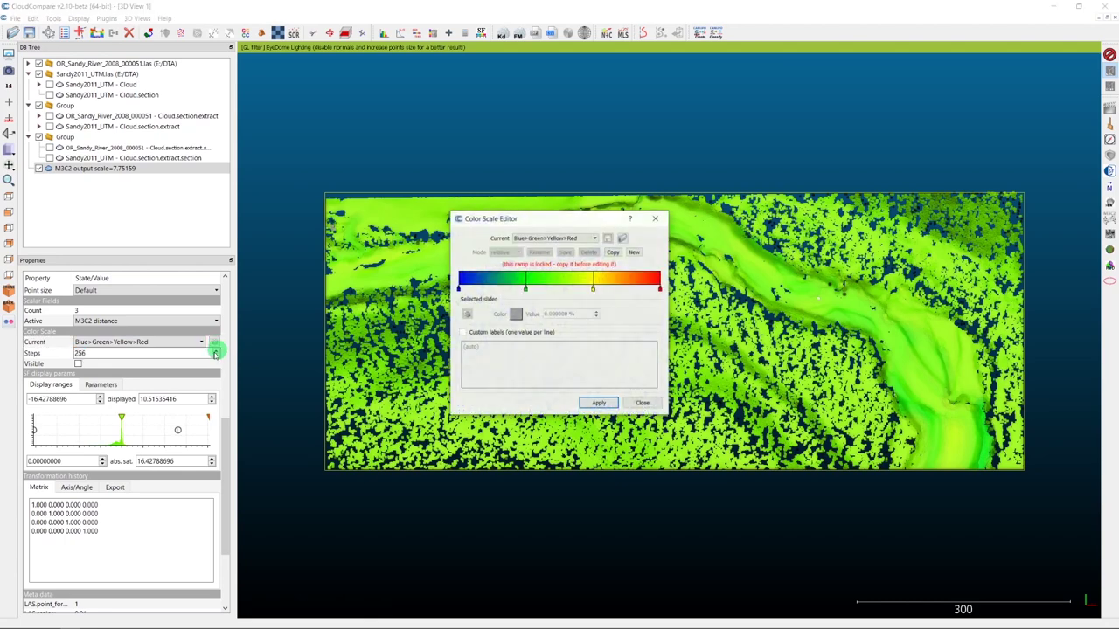
left_click_drag(487, 217, 240, 287)
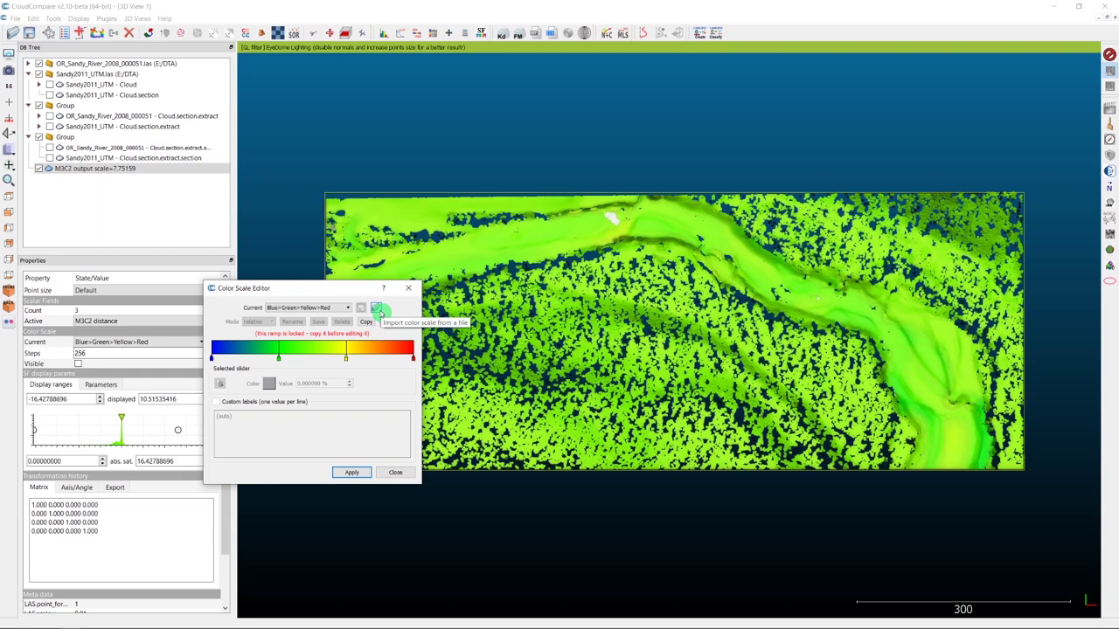
left_click(377, 309)
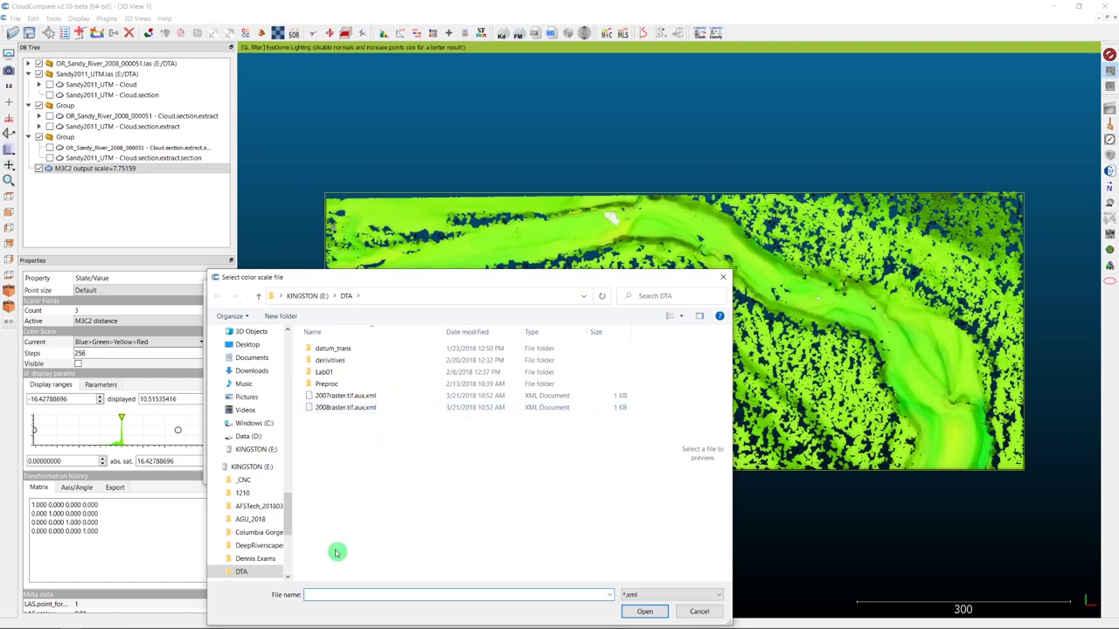
left_click(700, 611)
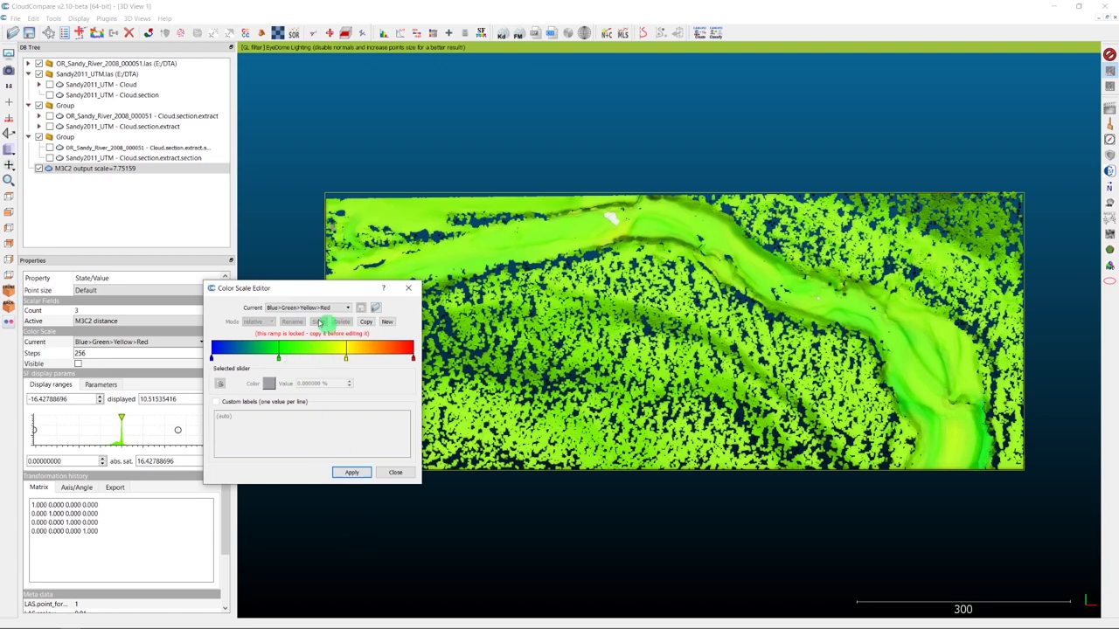
left_click_drag(267, 288, 345, 276)
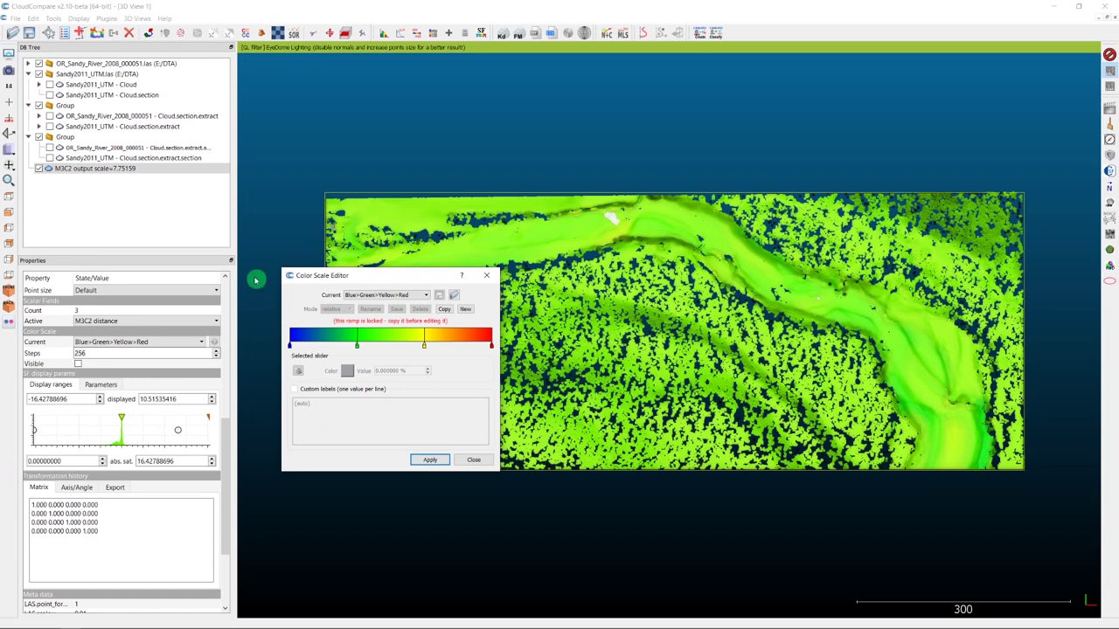
left_click(475, 461)
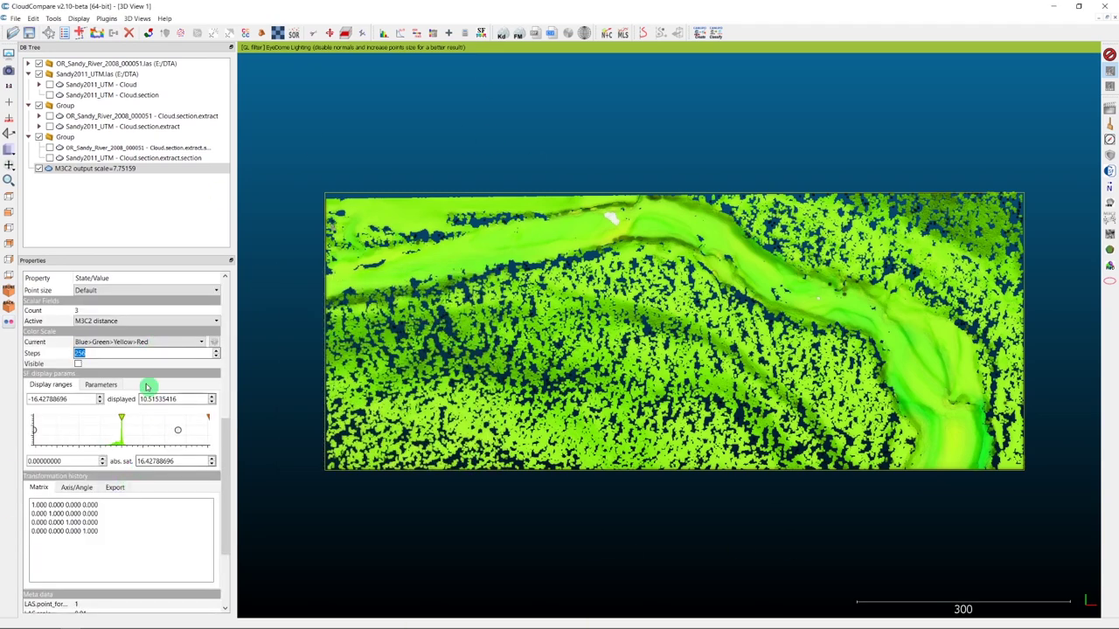
Step: Apply the Purple-White-Red - Divergent colour scale and make its colour bar visible
left_click(116, 342)
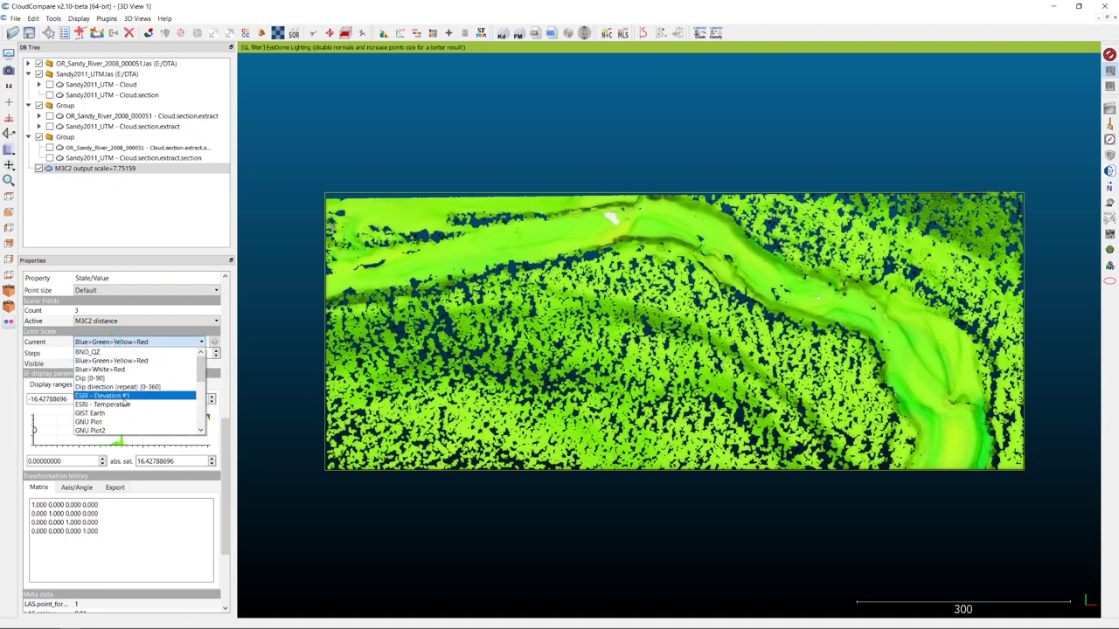
scroll(123, 403, "down", 1)
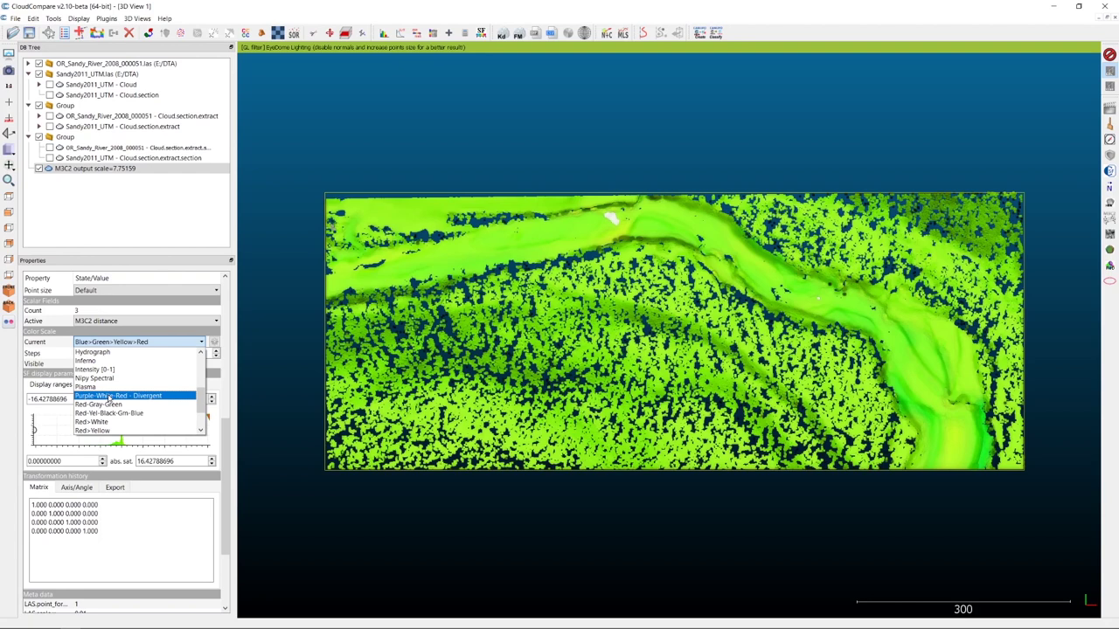
left_click(108, 398)
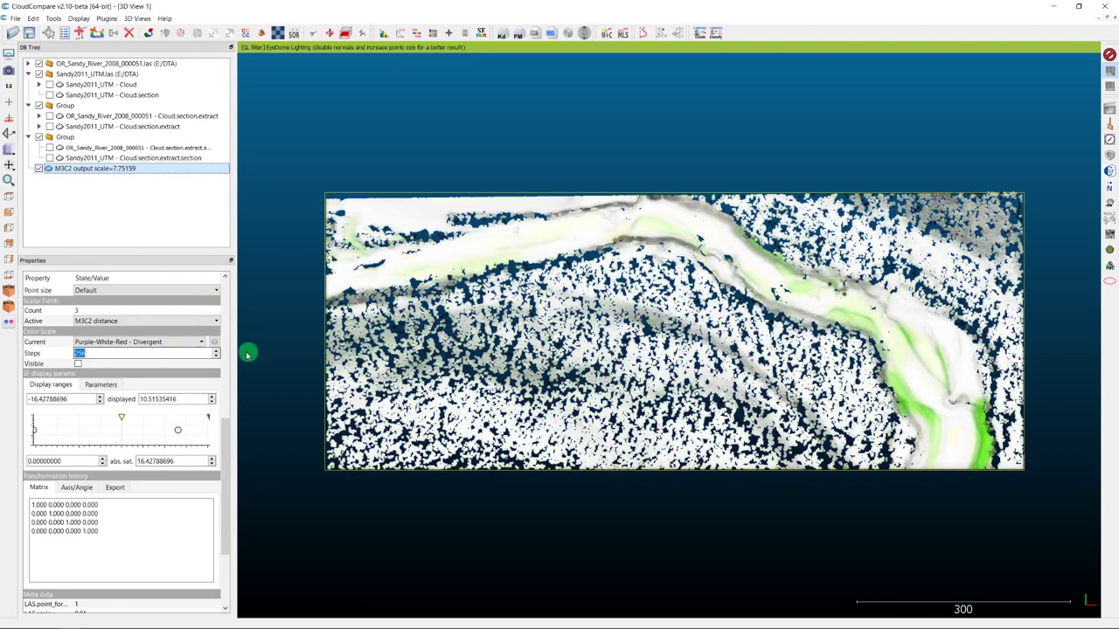
left_click(78, 364)
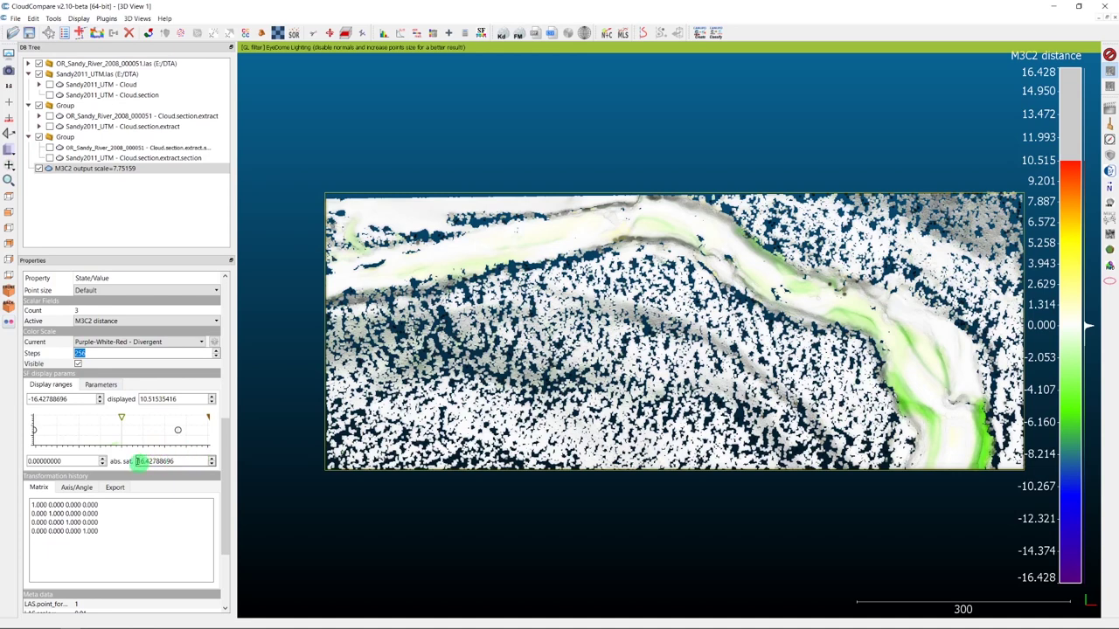
Step: Set the M3C2 colour scale's absolute saturation to 3
left_click_drag(138, 461, 190, 461)
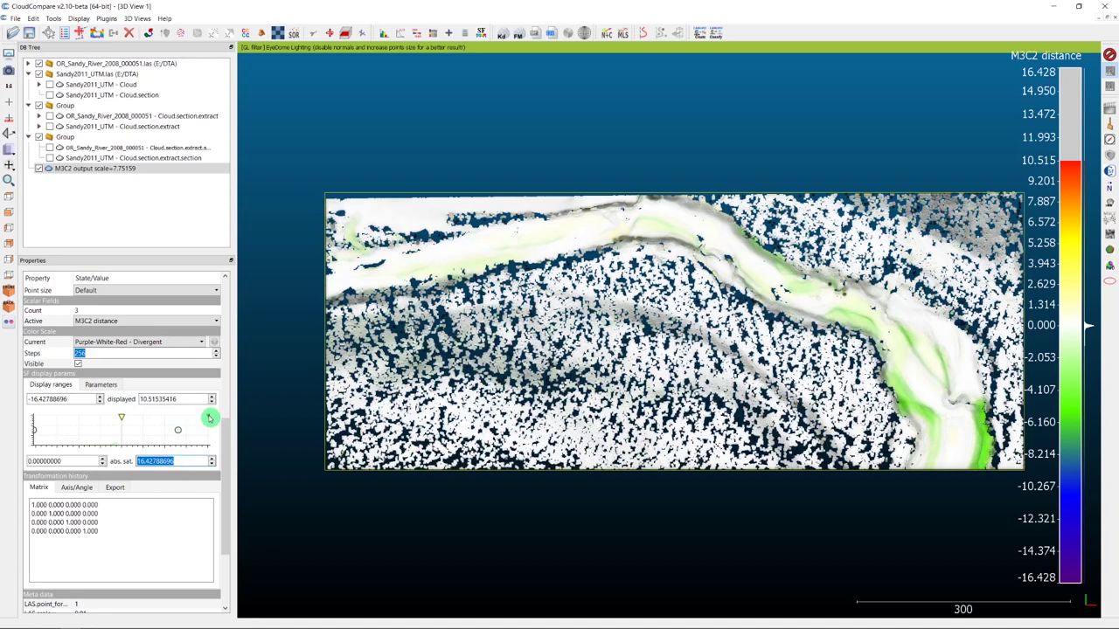
left_click_drag(209, 419, 140, 426)
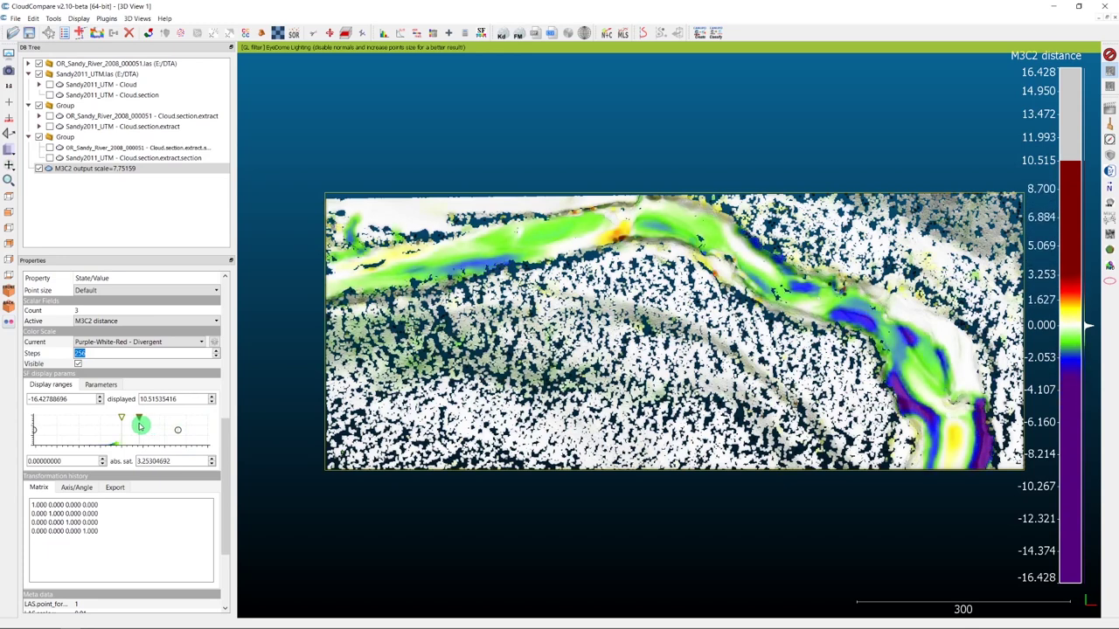
double_click(179, 461)
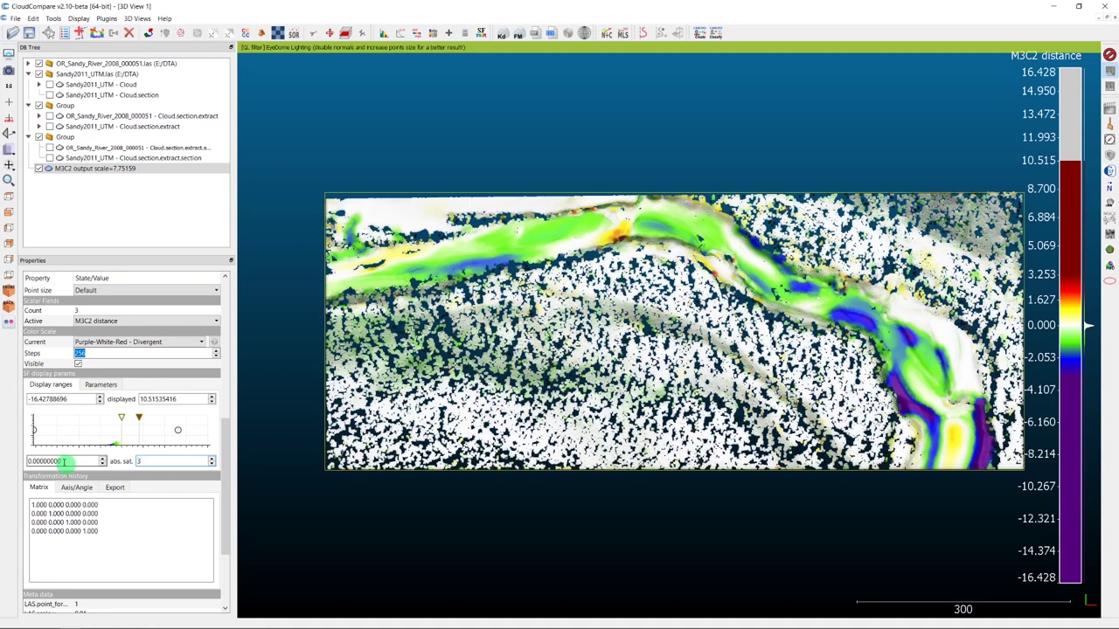
key("Return")
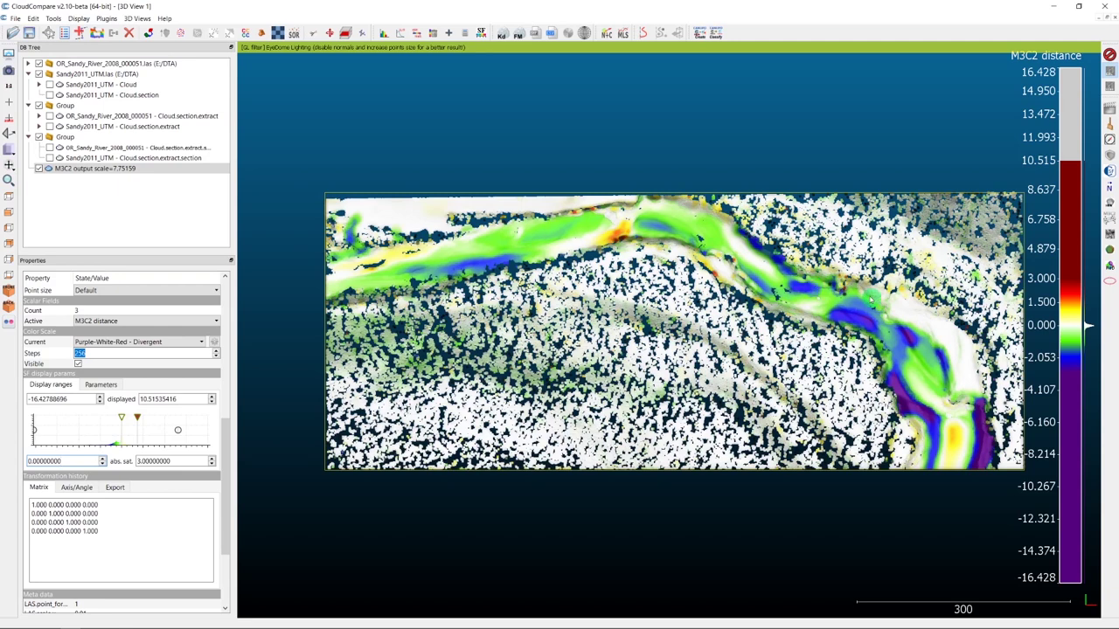
Step: Pick three channel points, including the lower bend, to read their M3C2 distance values
left_click(889, 293)
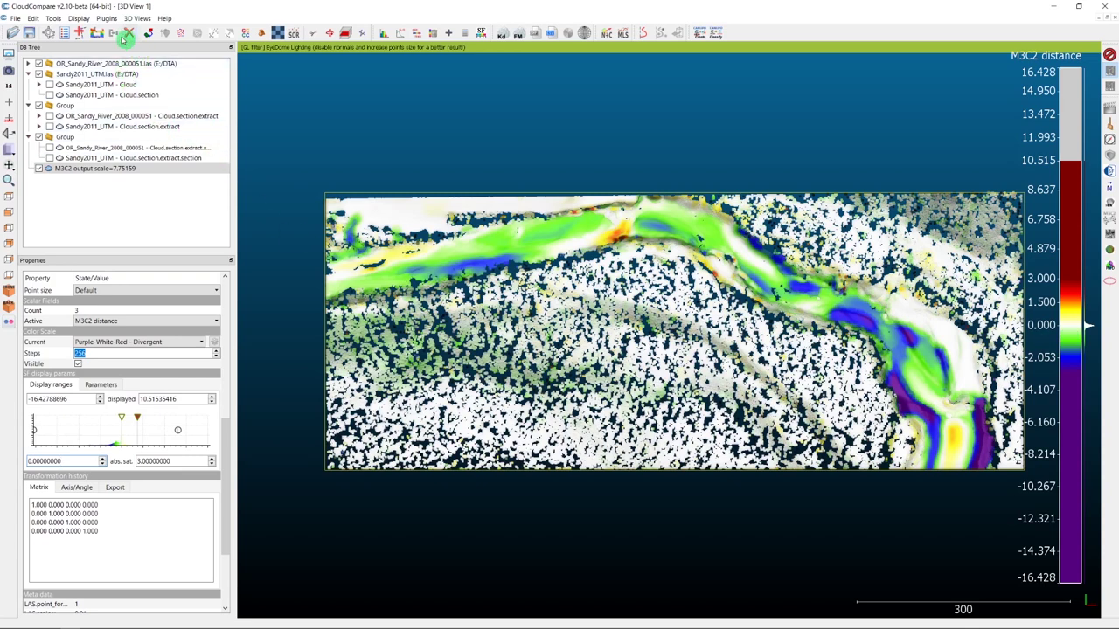
left_click(63, 33)
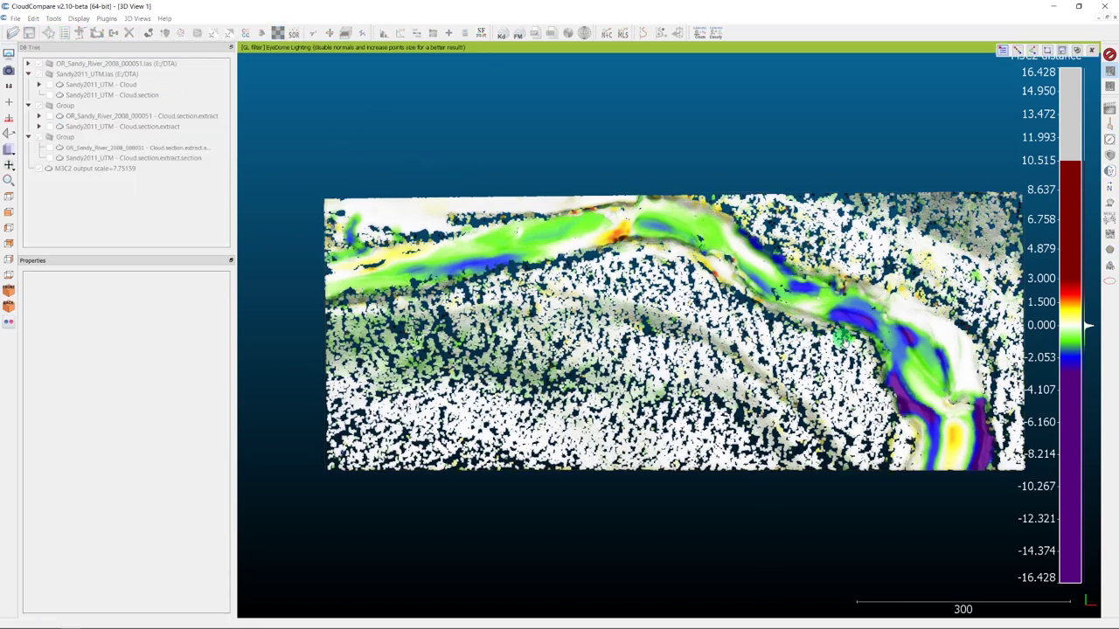
left_click(829, 302)
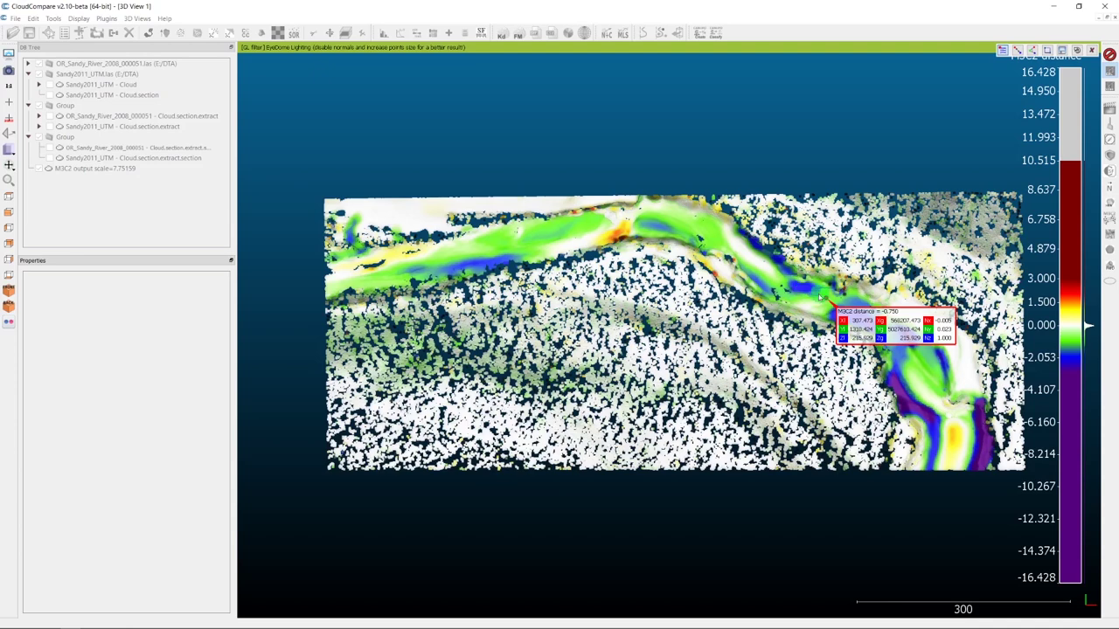
left_click(991, 413)
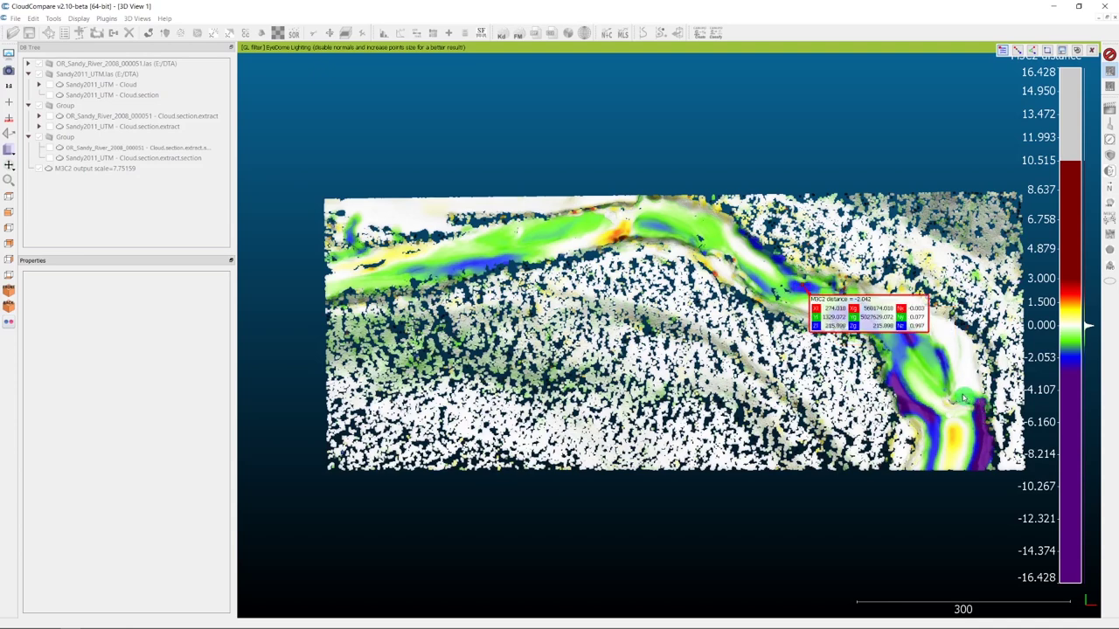
left_click(953, 454)
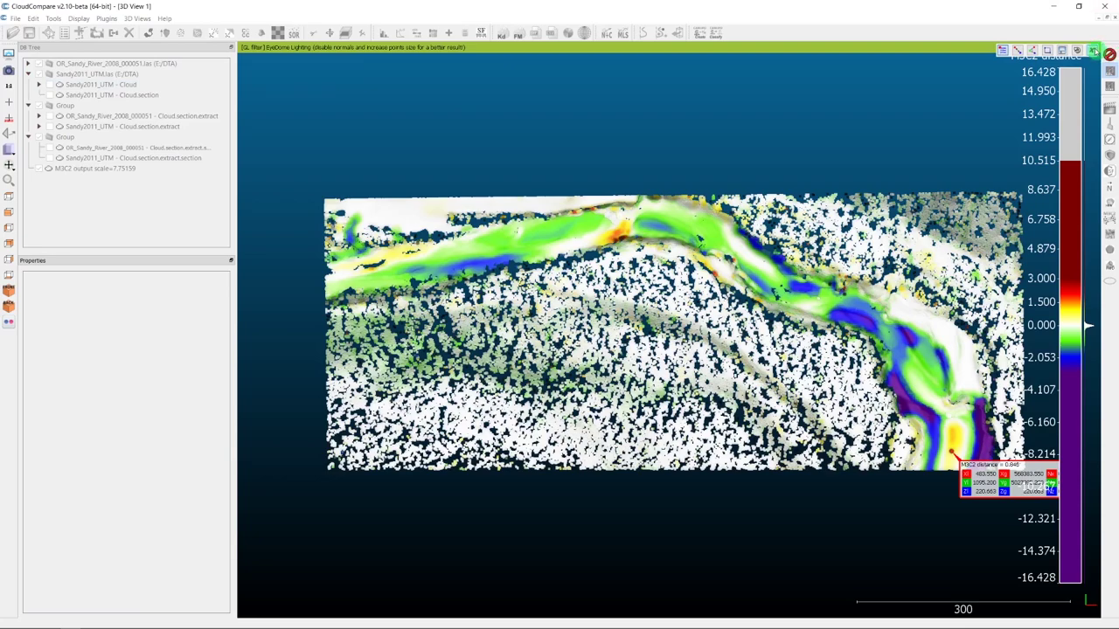
left_click(1093, 51)
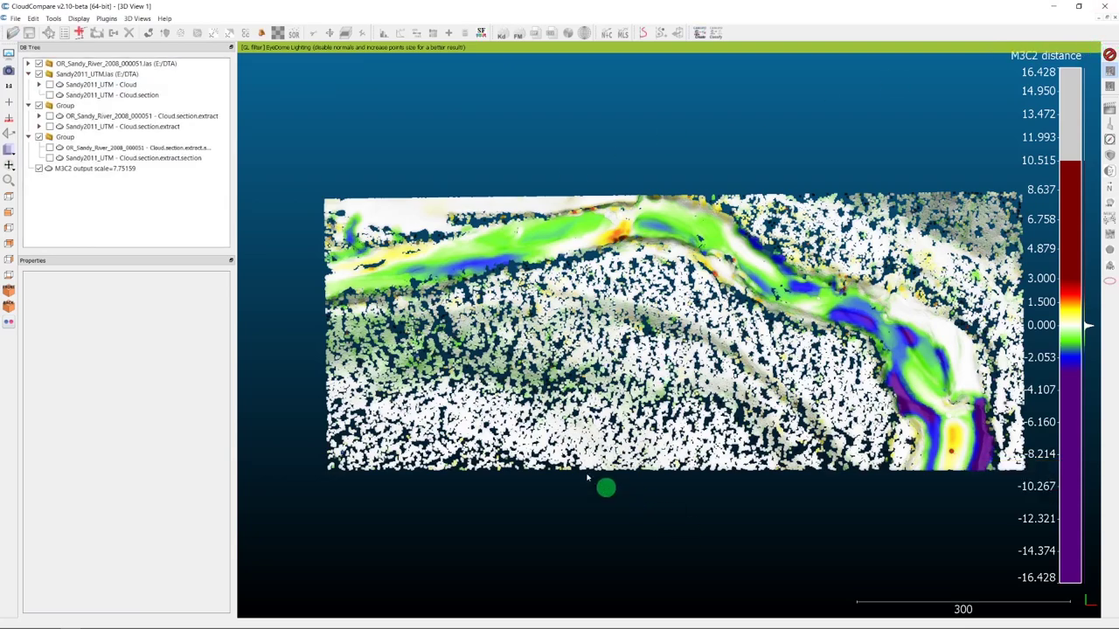
Step: Tilt the river corridor cloud from top view into an oblique 3D view
left_click_drag(588, 478, 574, 300)
scroll(574, 300, "up", 5)
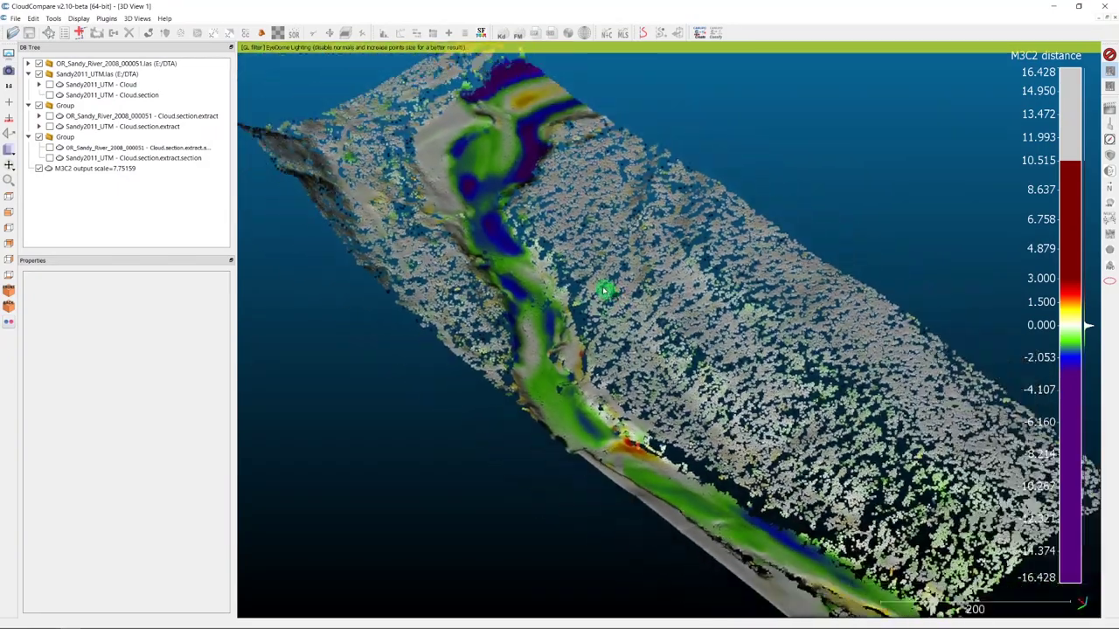
scroll(605, 291, "down", 3)
left_click_drag(676, 293, 652, 239)
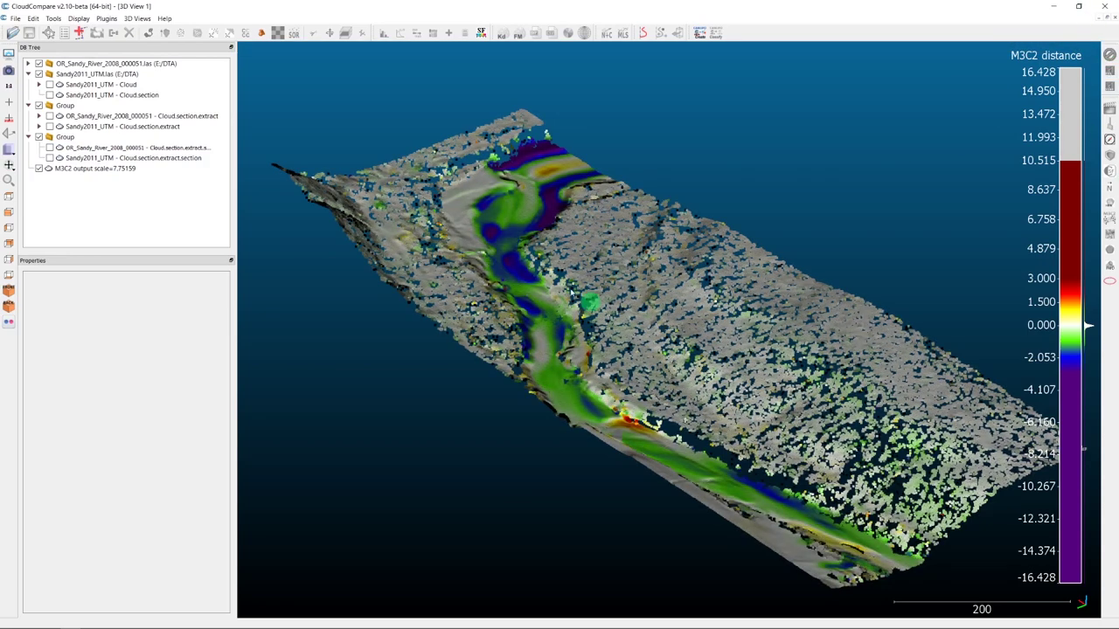
left_click_drag(615, 233, 477, 250)
Step: Select the M3C2 output cloud and rotate it through side and top-down views to an oblique angle
left_click(81, 170)
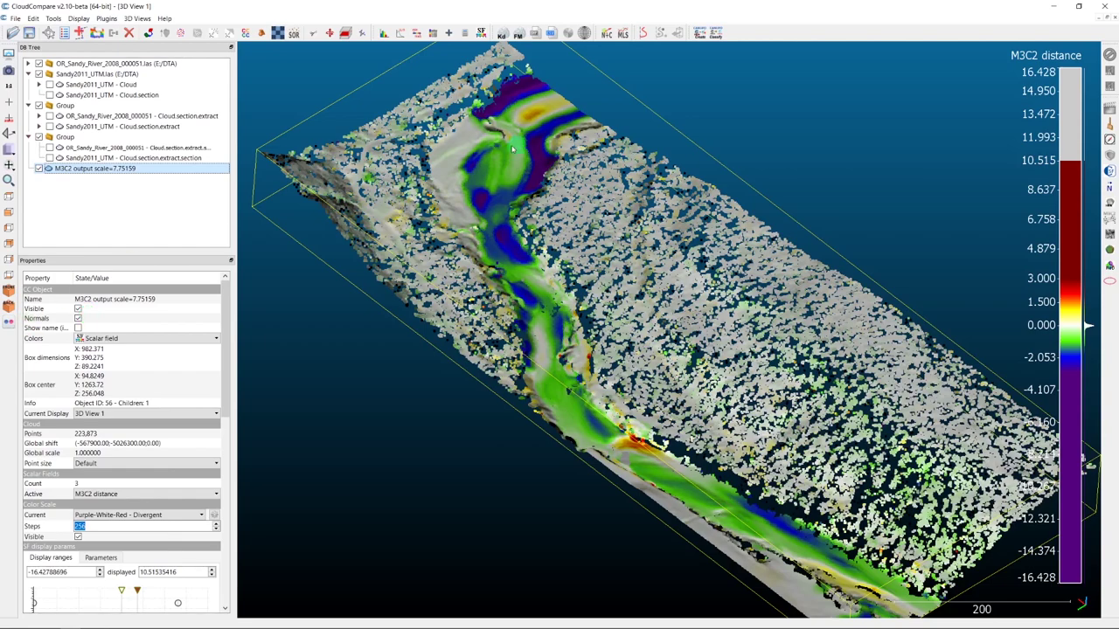
left_click_drag(732, 298, 757, 180)
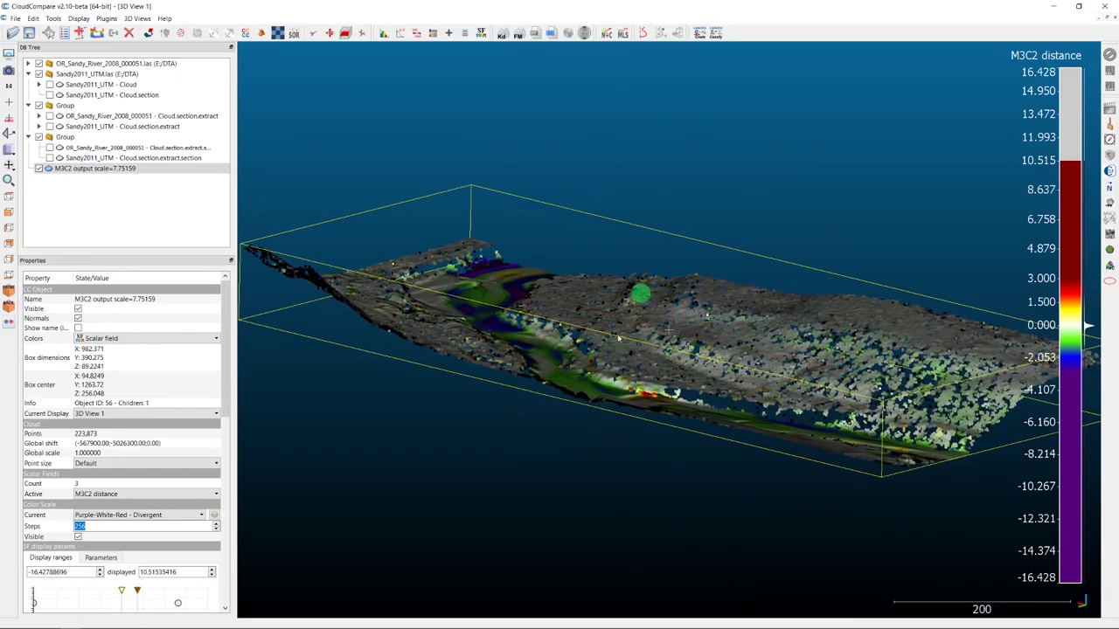
left_click_drag(747, 338, 627, 405)
scroll(626, 407, "up", 3)
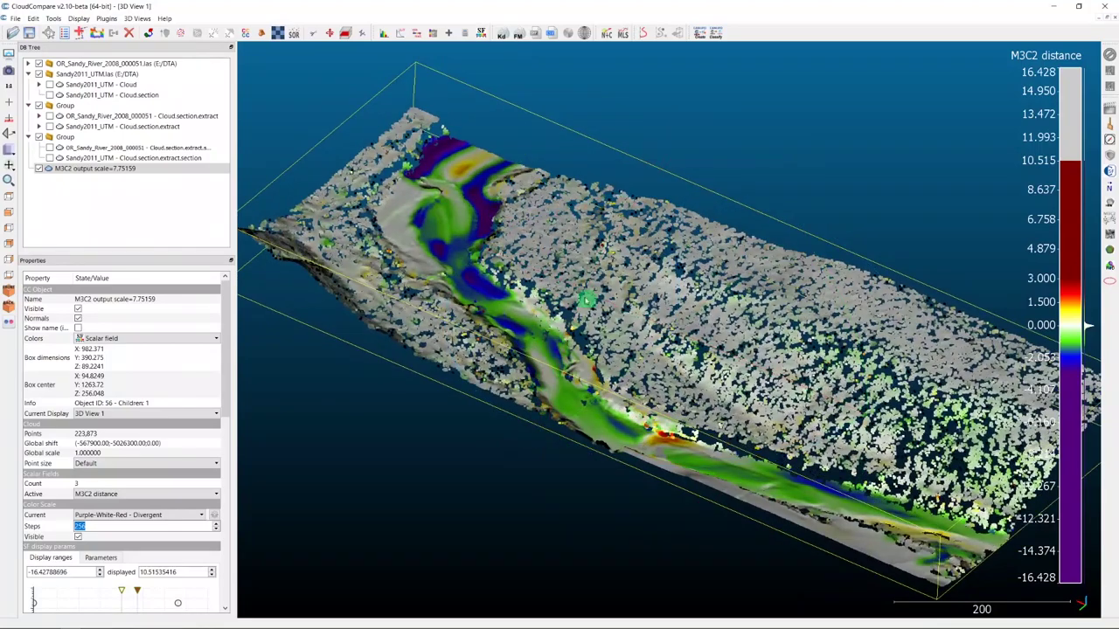
left_click_drag(504, 260, 612, 318)
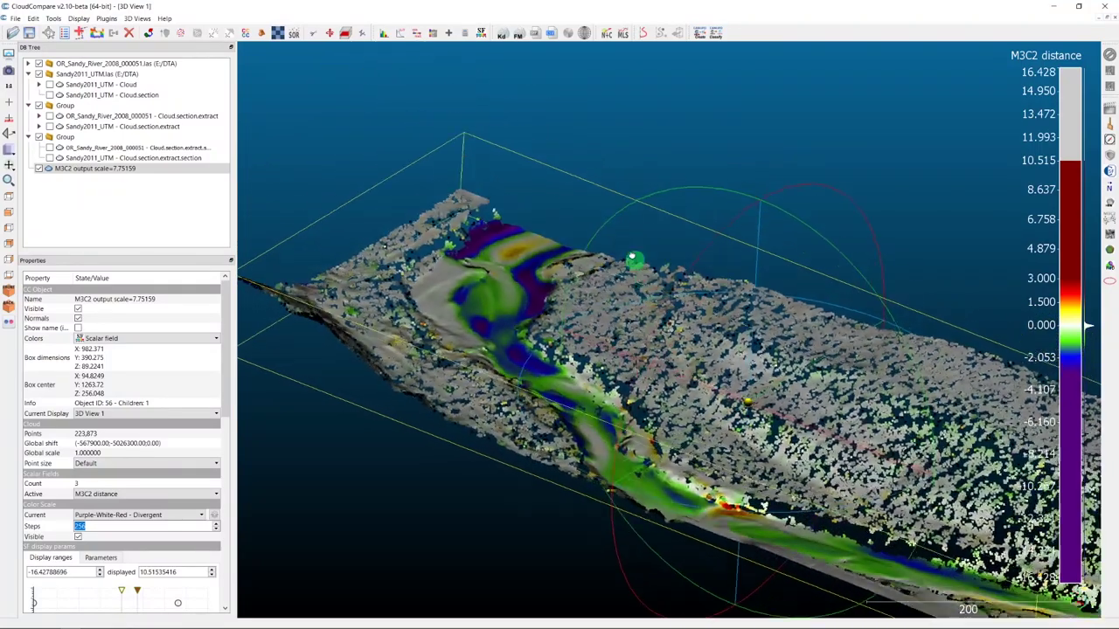
left_click_drag(632, 260, 146, 390)
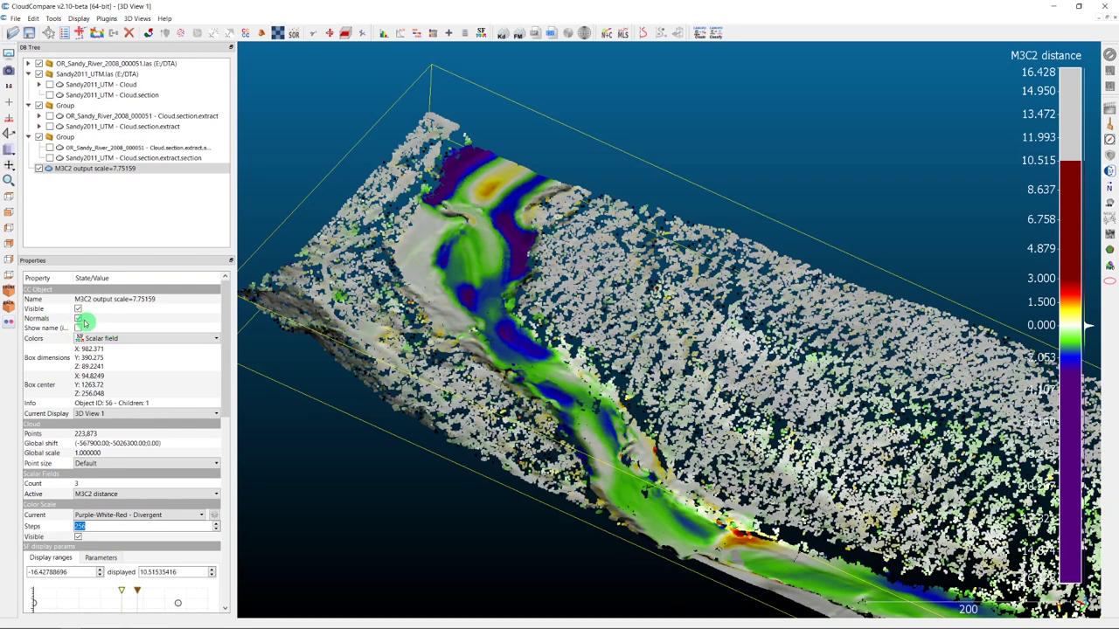
left_click(79, 319)
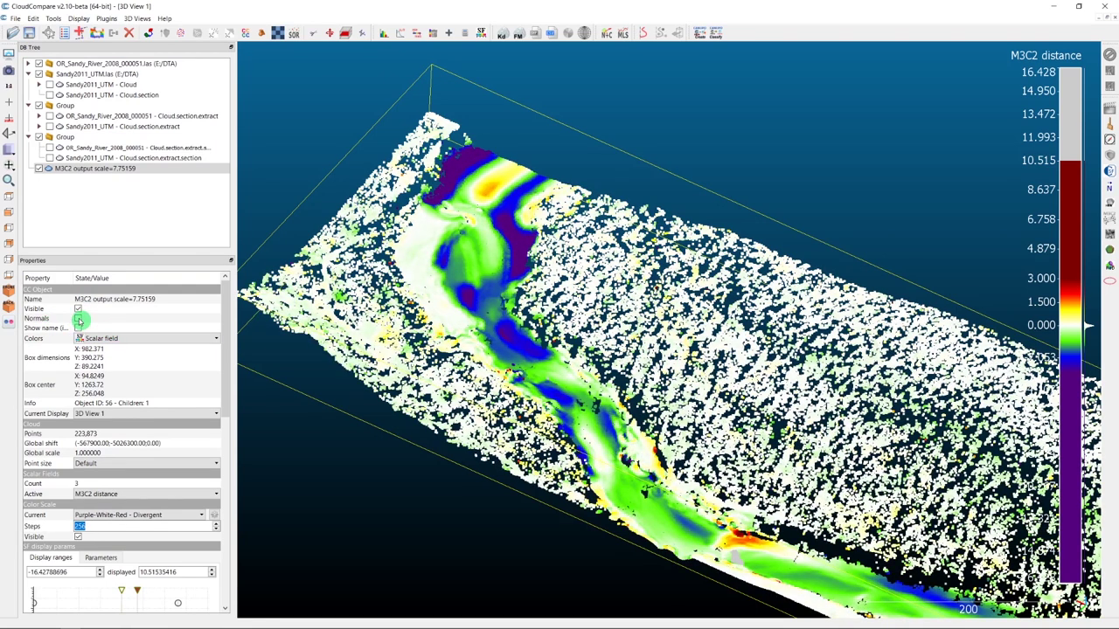
left_click(78, 320)
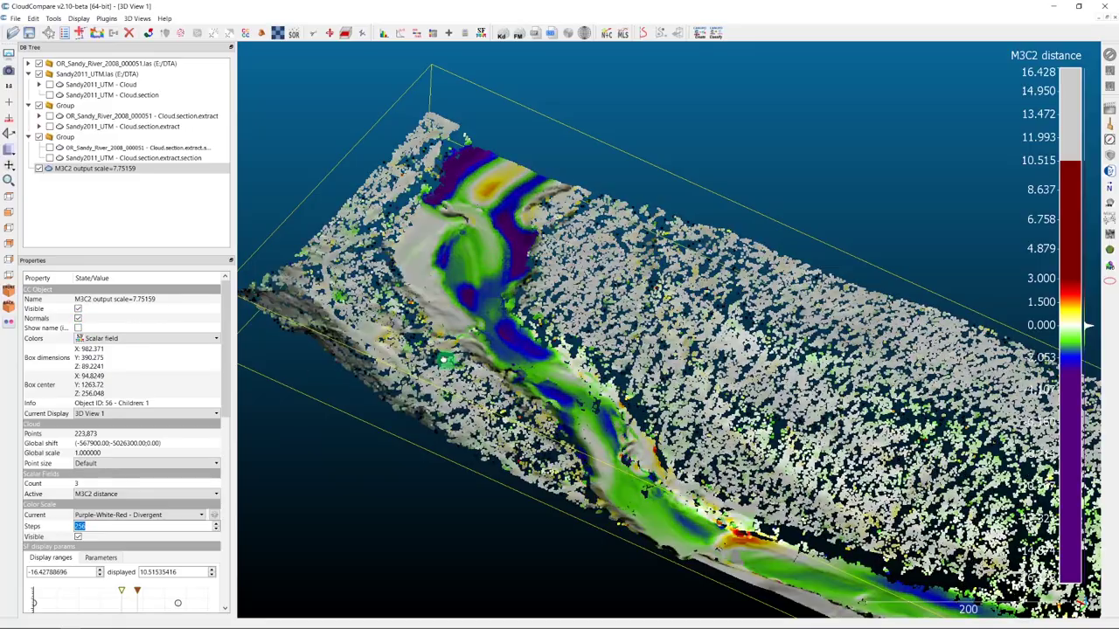
left_click_drag(446, 360, 456, 262)
left_click_drag(977, 256, 616, 367)
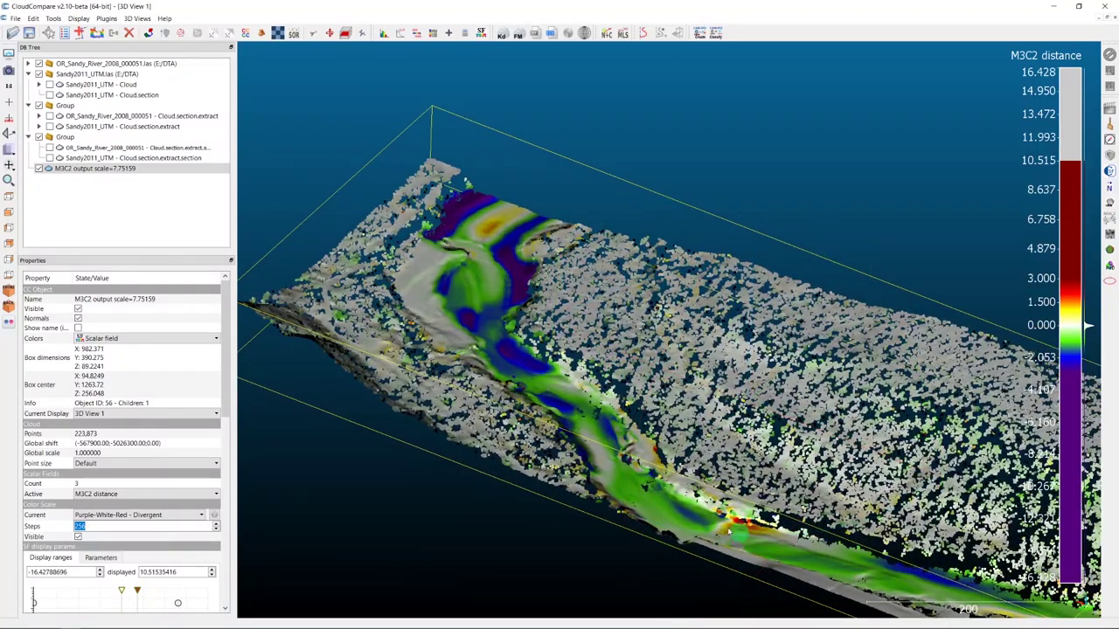
right_click_drag(694, 503, 521, 352)
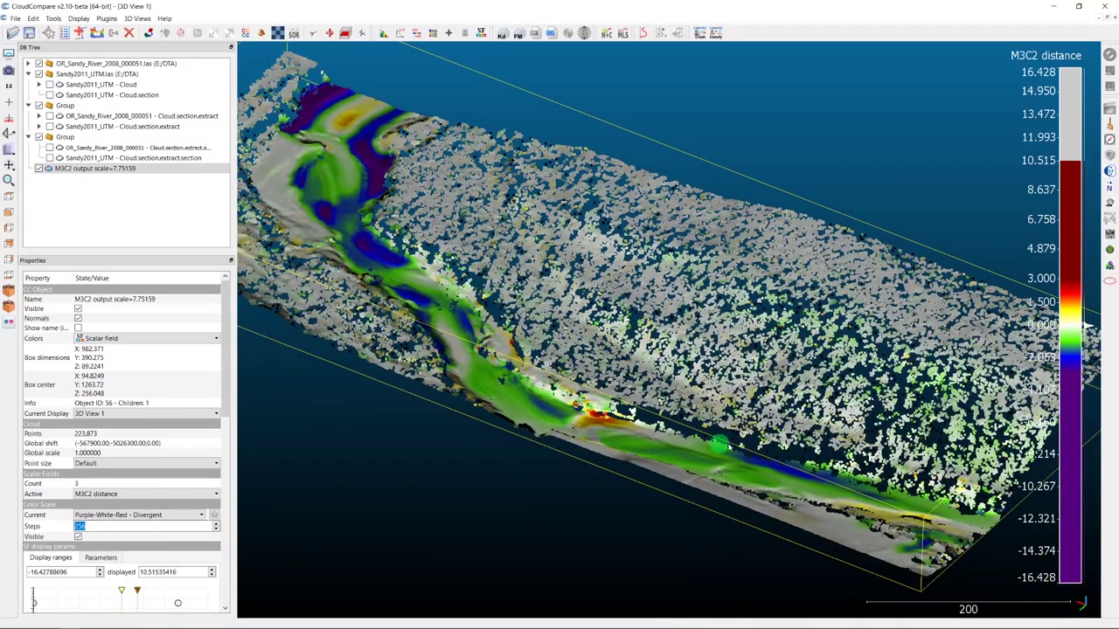
right_click_drag(407, 300, 553, 380)
left_click_drag(553, 380, 615, 484)
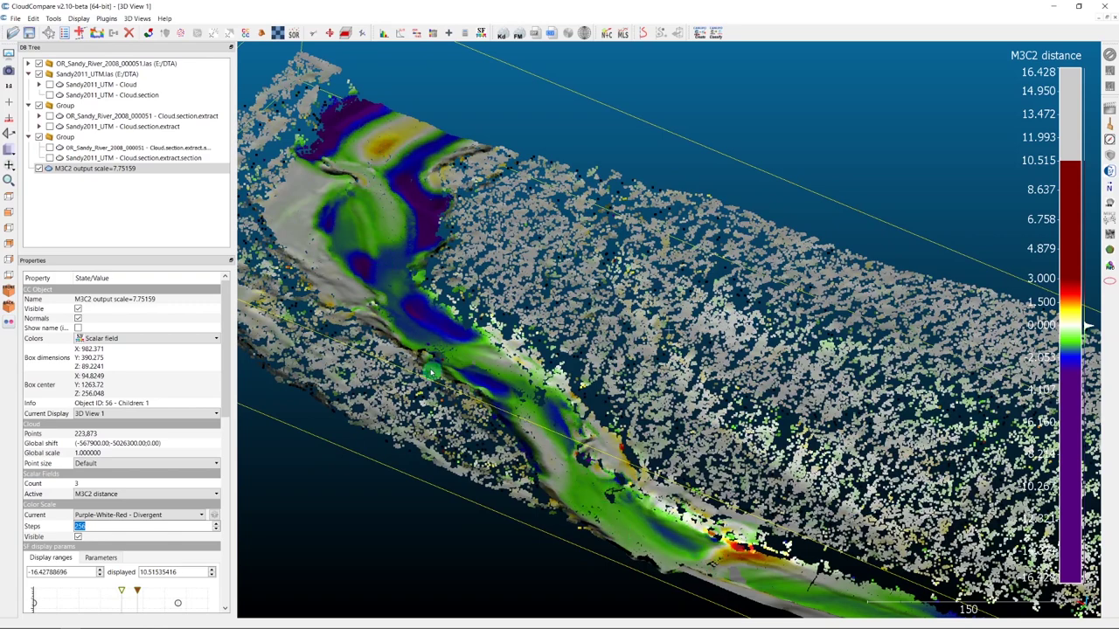
left_click_drag(606, 447, 631, 359)
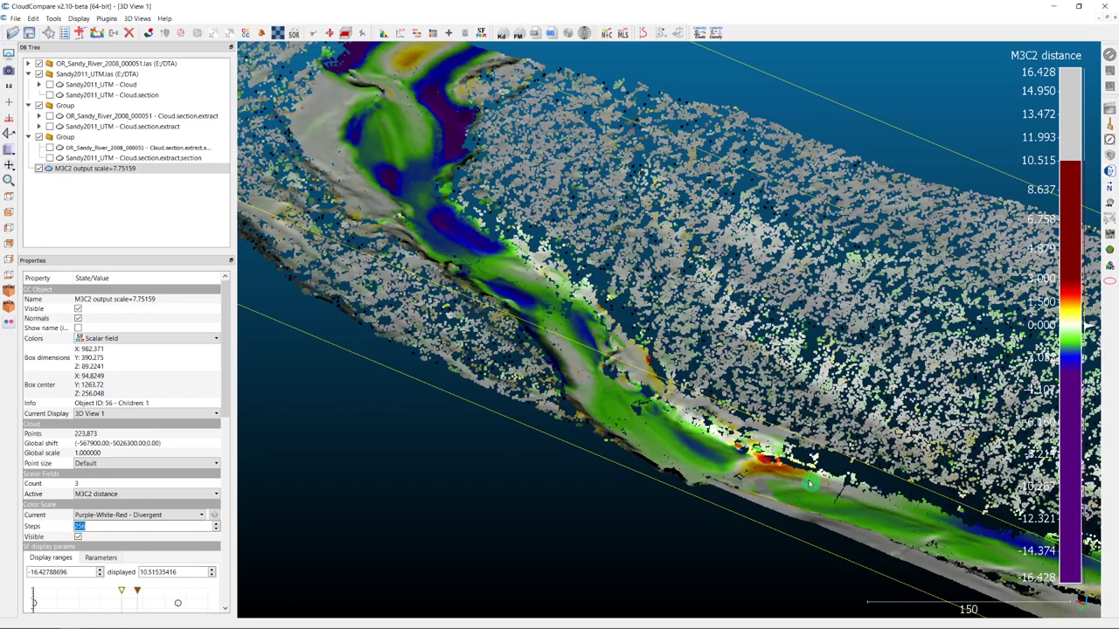
mouse_move(810, 483)
left_mouse_down()
mouse_move(824, 495)
mouse_move(802, 503)
left_mouse_up()
left_click_drag(794, 388, 698, 367)
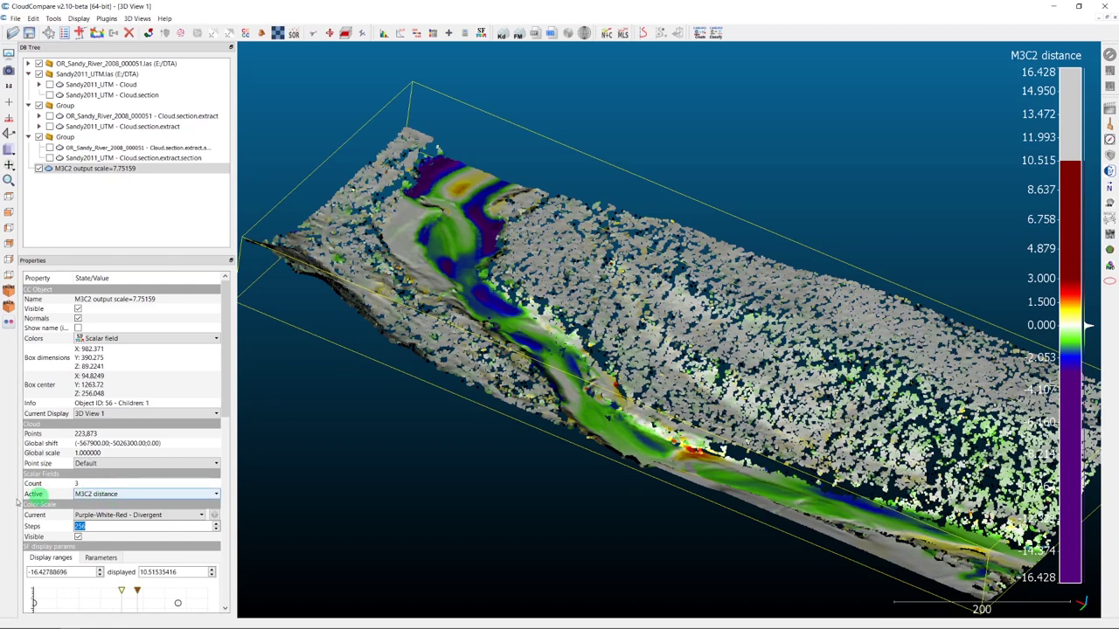
Step: Open the Active list showing significant change, distance uncertainty and M3C2 distance
left_click(119, 495)
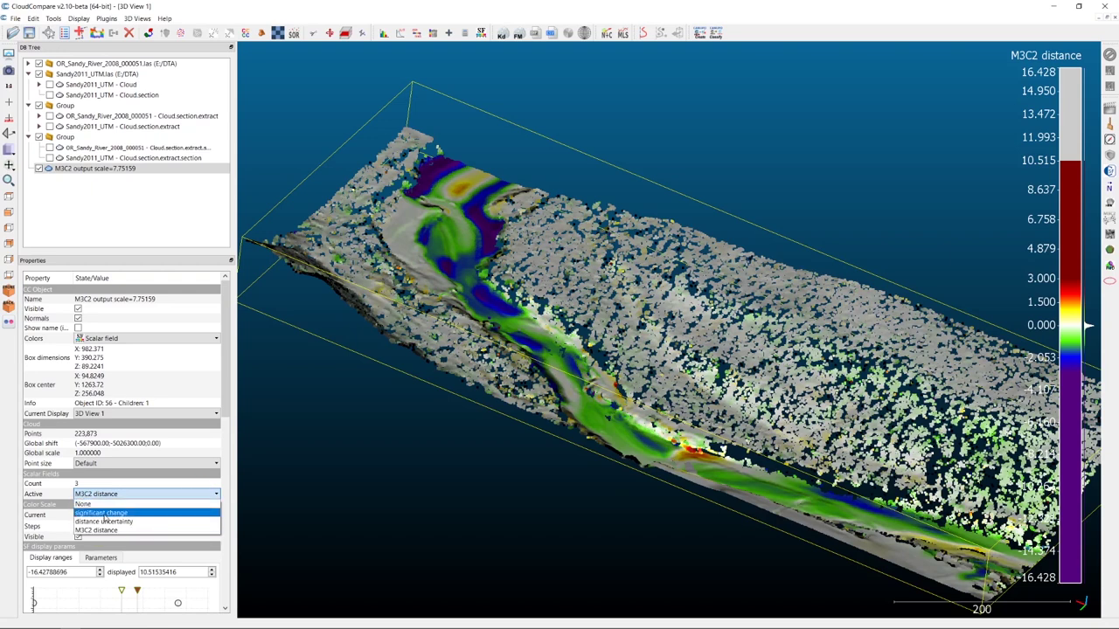
Step: Show the 0–1 significant change field, orbit over its red patches, and reopen the Active list
left_click(103, 514)
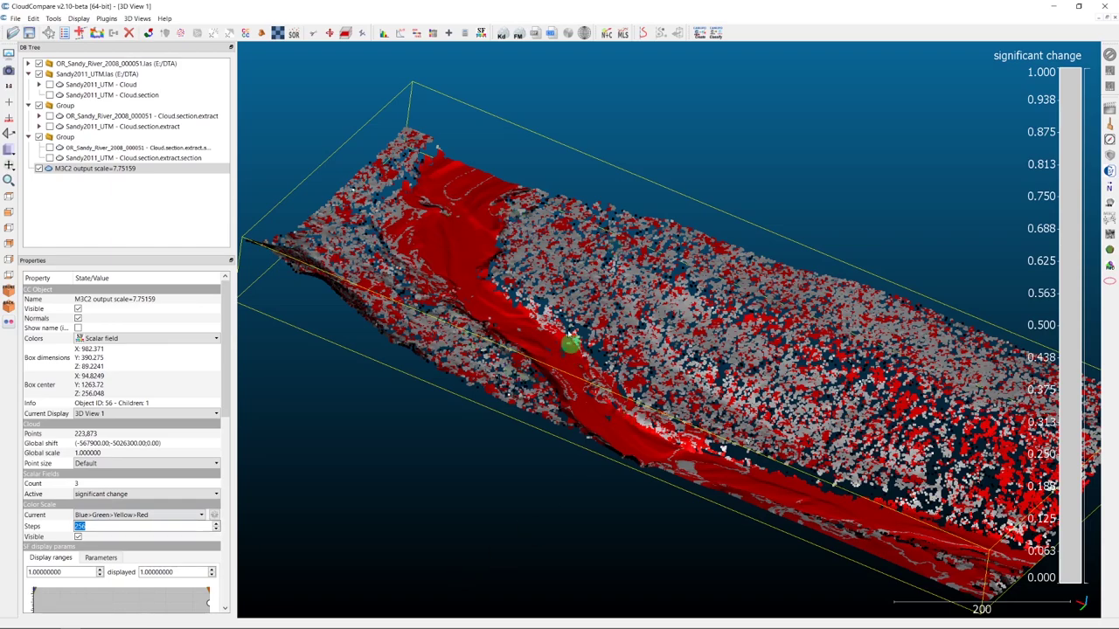
left_click_drag(594, 278, 430, 92)
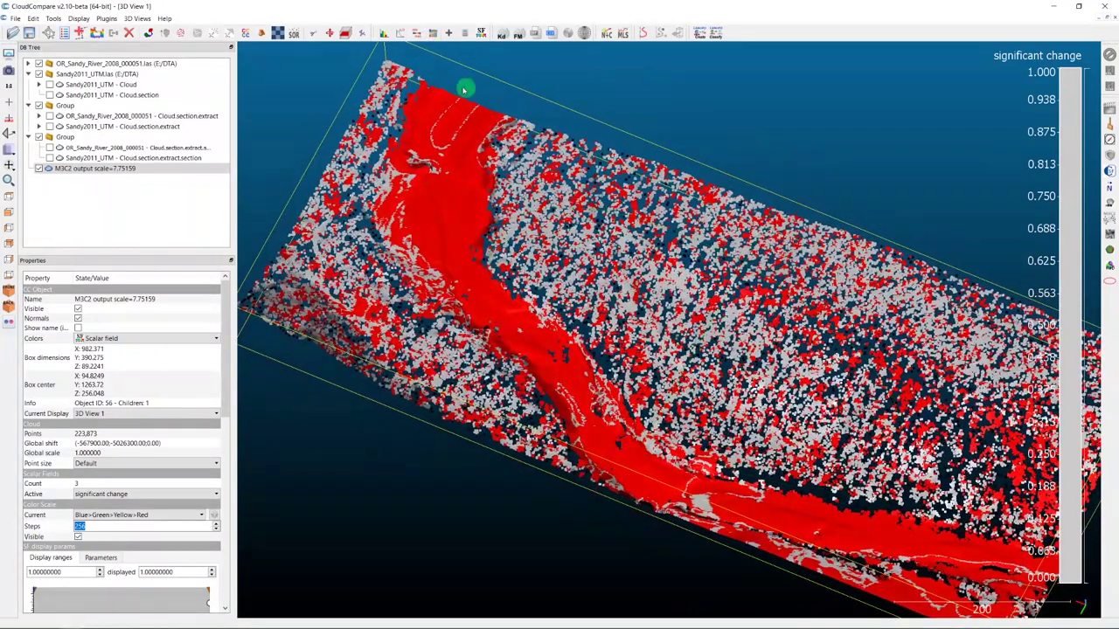
left_click_drag(577, 402, 515, 337)
left_click_drag(559, 397, 916, 470)
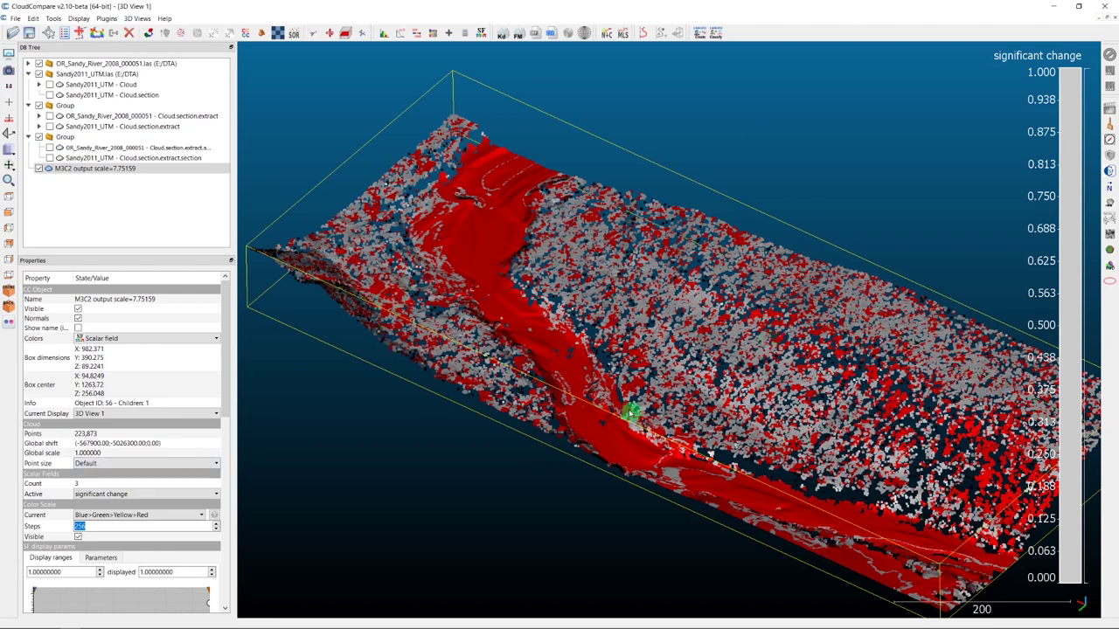
left_click(175, 494)
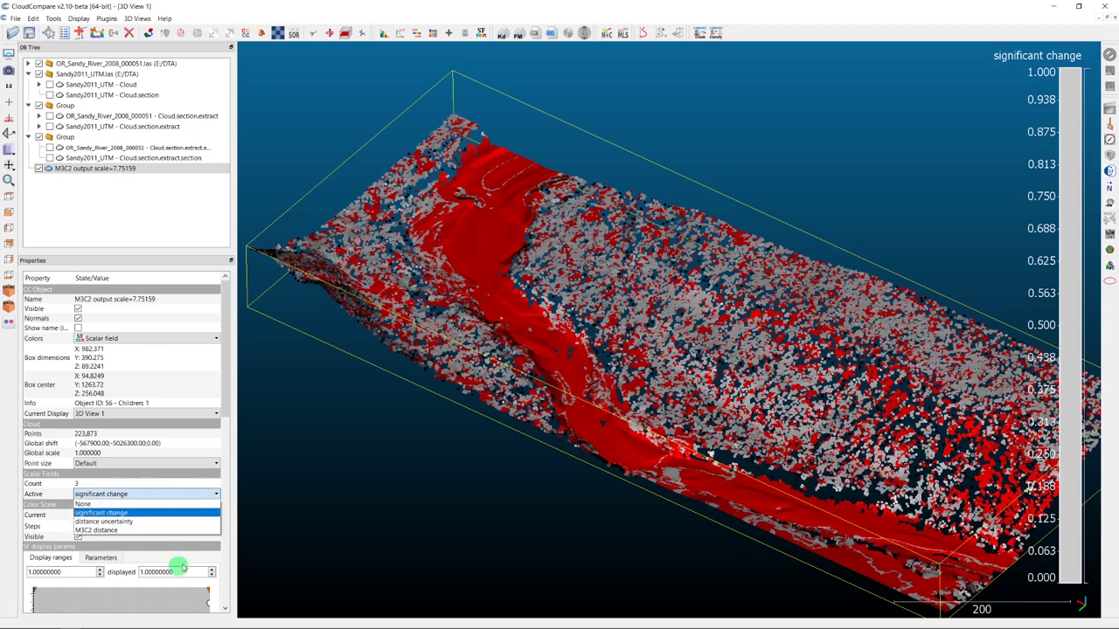
Step: Colour the cloud by distance uncertainty (0 to 5.755) and switch to the top view
left_click(140, 522)
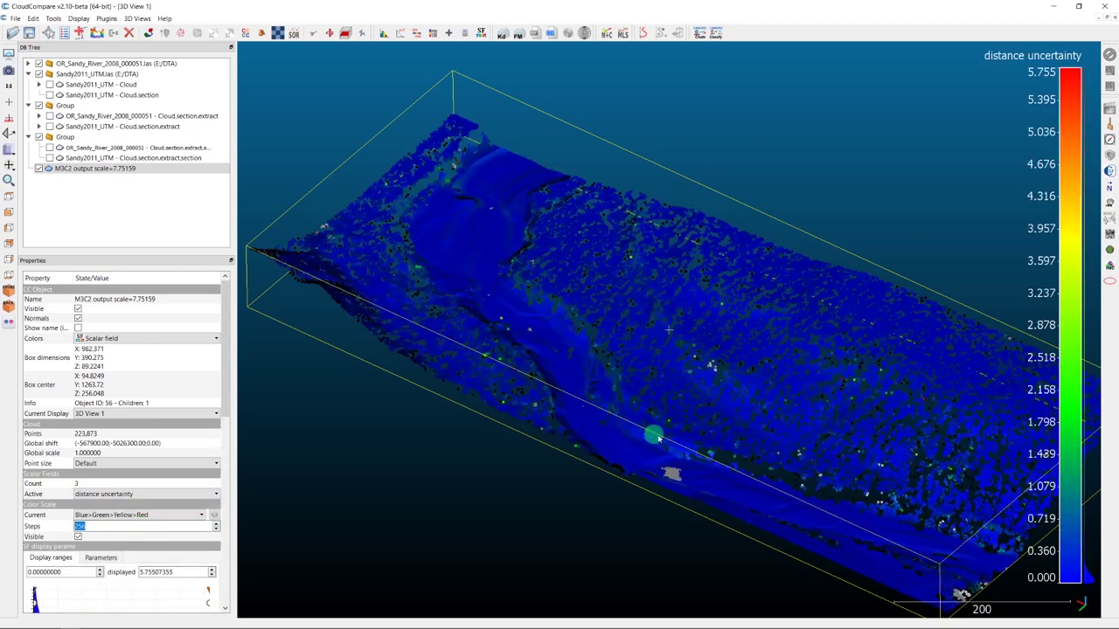
left_click_drag(525, 224, 527, 288)
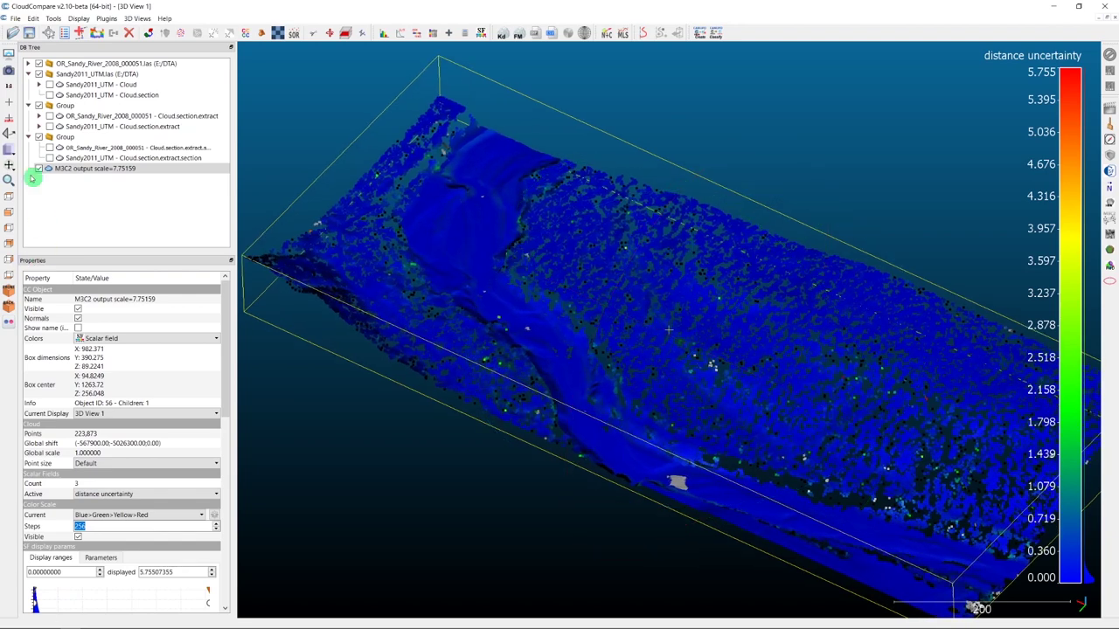
left_click(9, 194)
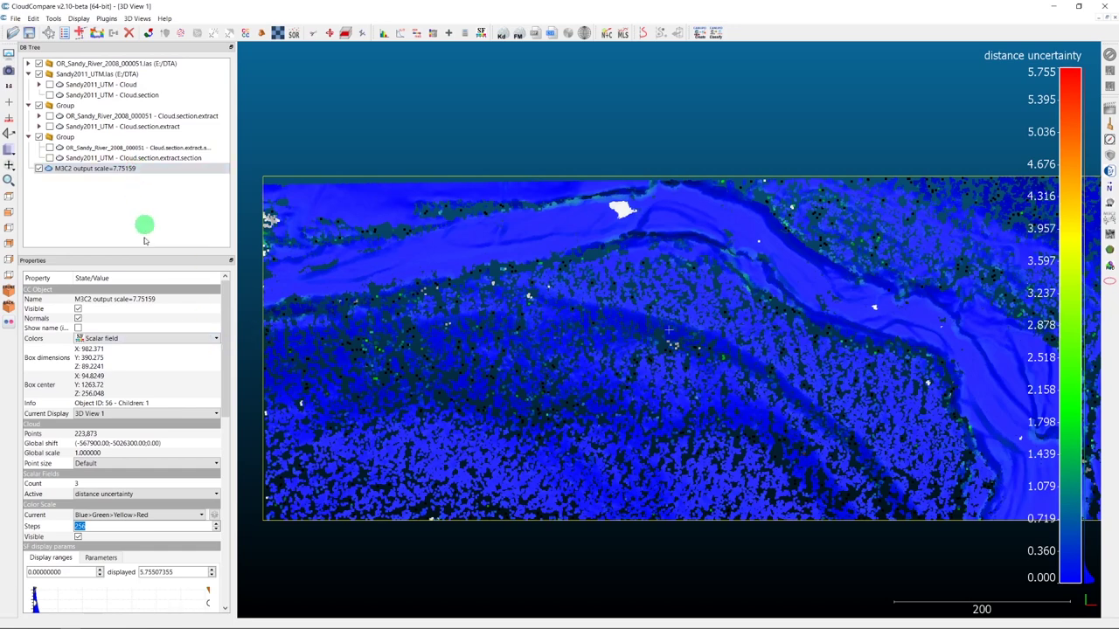
Step: Drag the histogram saturation for distance uncertainty down to 0.584, then reopen the Active scalar-field list
left_click_drag(226, 382, 219, 435)
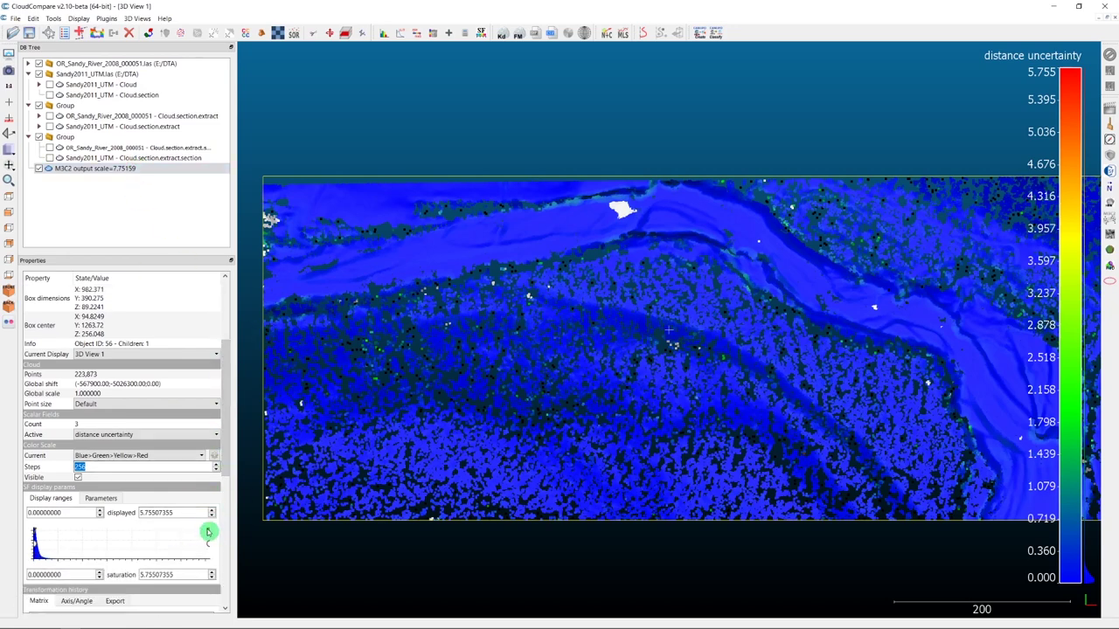
left_click_drag(209, 532, 52, 533)
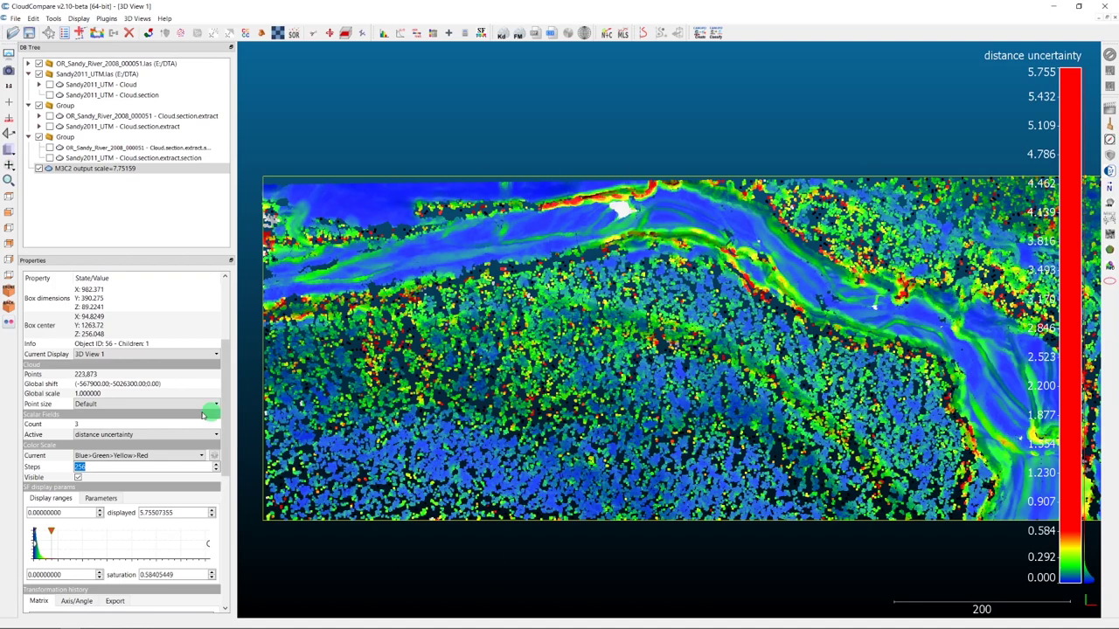
scroll(122, 454, "up", 1)
left_click(144, 434)
left_click(44, 465)
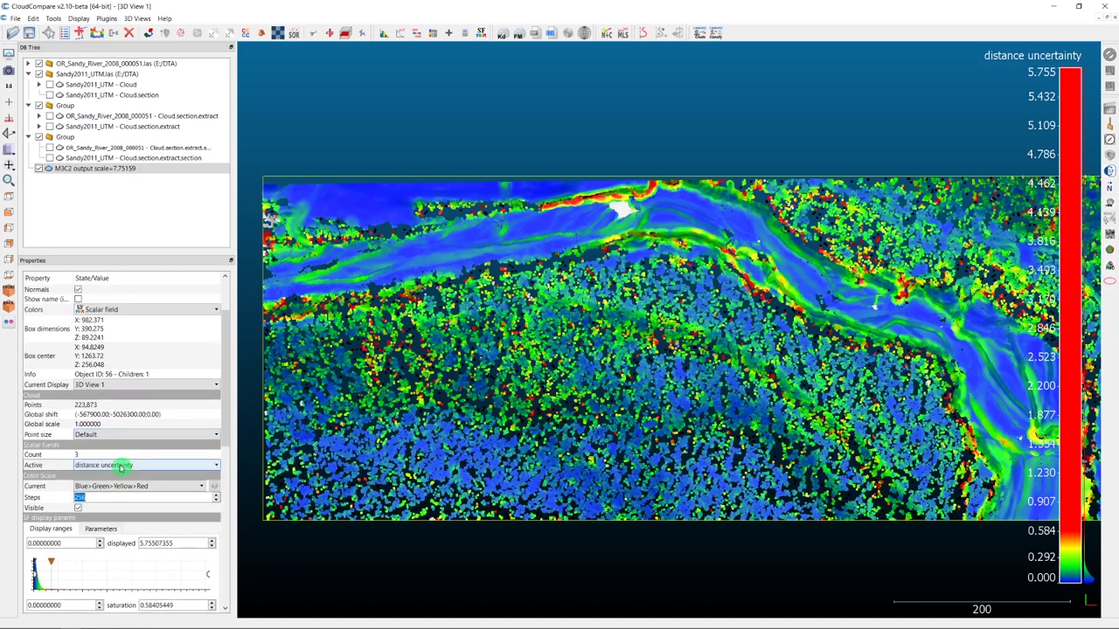
scroll(97, 489, "up", 1)
left_click(132, 494)
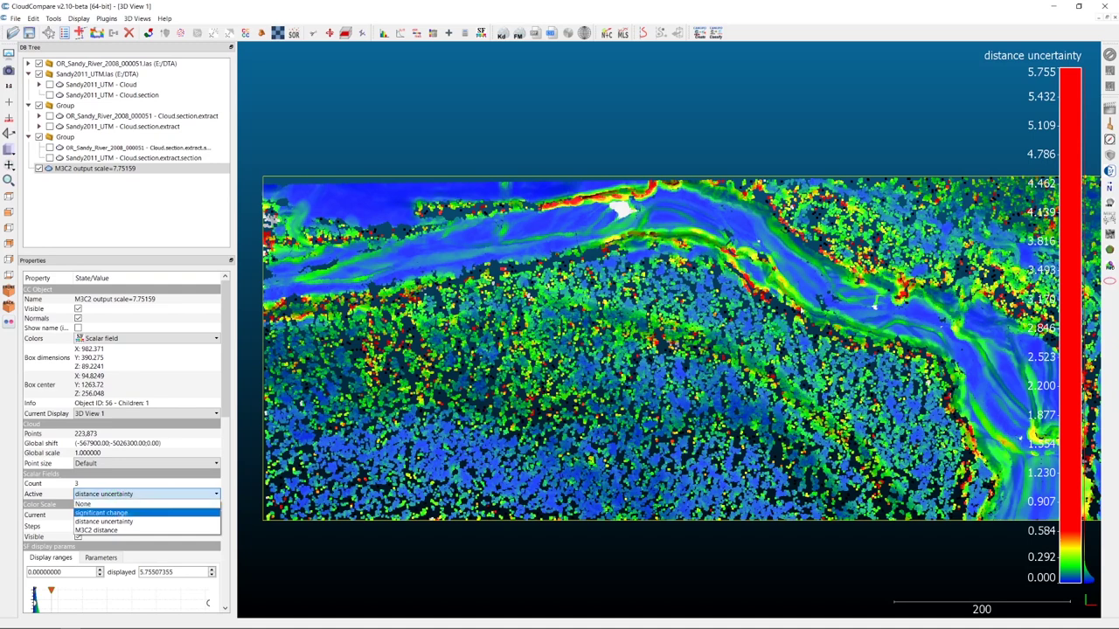